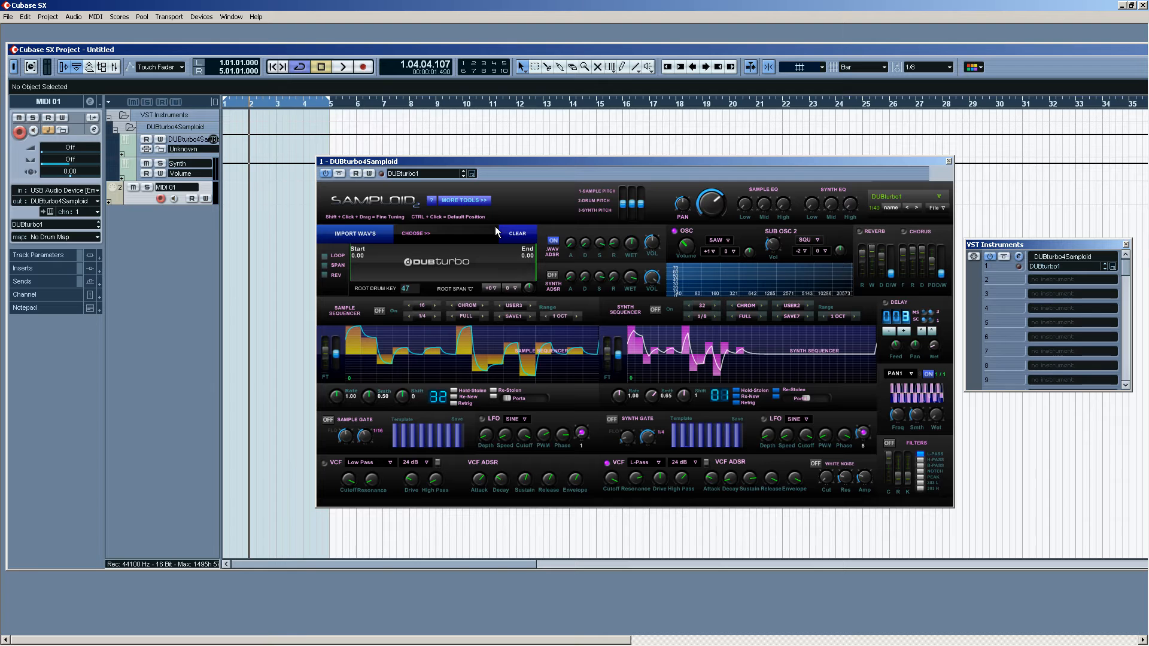
- Start importing WAV files into Samploid and arrange the files in the SamploidSamples folder by size
left_click(362, 235)
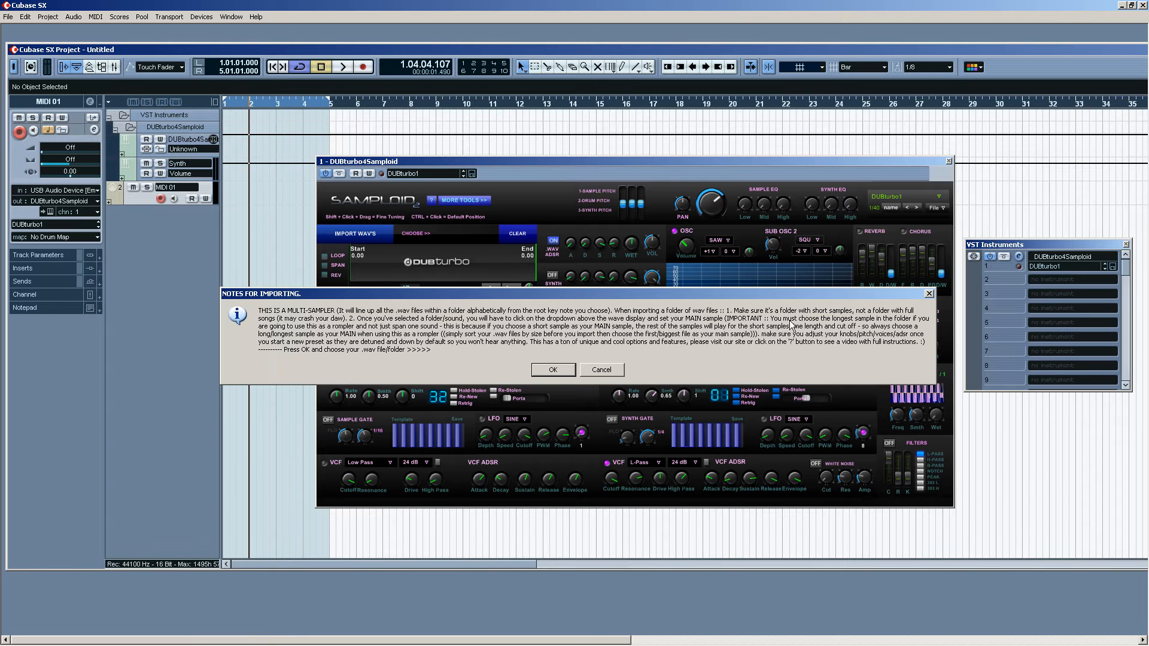
left_click(561, 367)
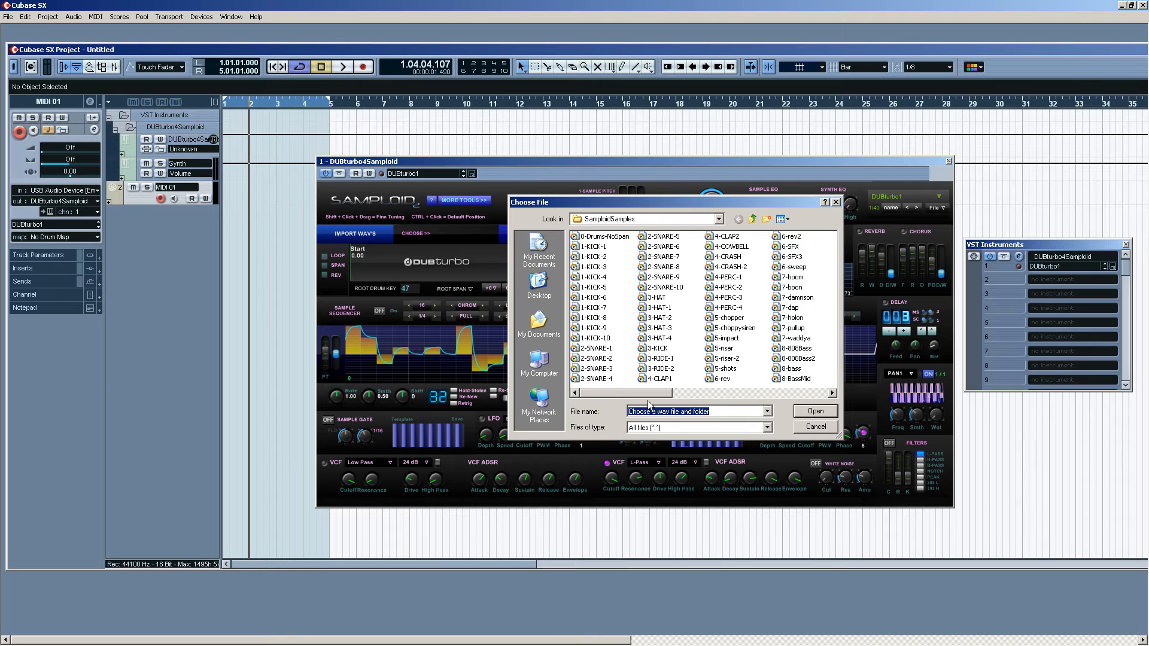
mouse_move(640, 394)
left_mouse_down()
mouse_move(785, 364)
mouse_move(632, 397)
left_mouse_up()
mouse_move(664, 393)
left_mouse_down()
mouse_move(832, 386)
mouse_move(643, 394)
left_mouse_up()
right_click(691, 308)
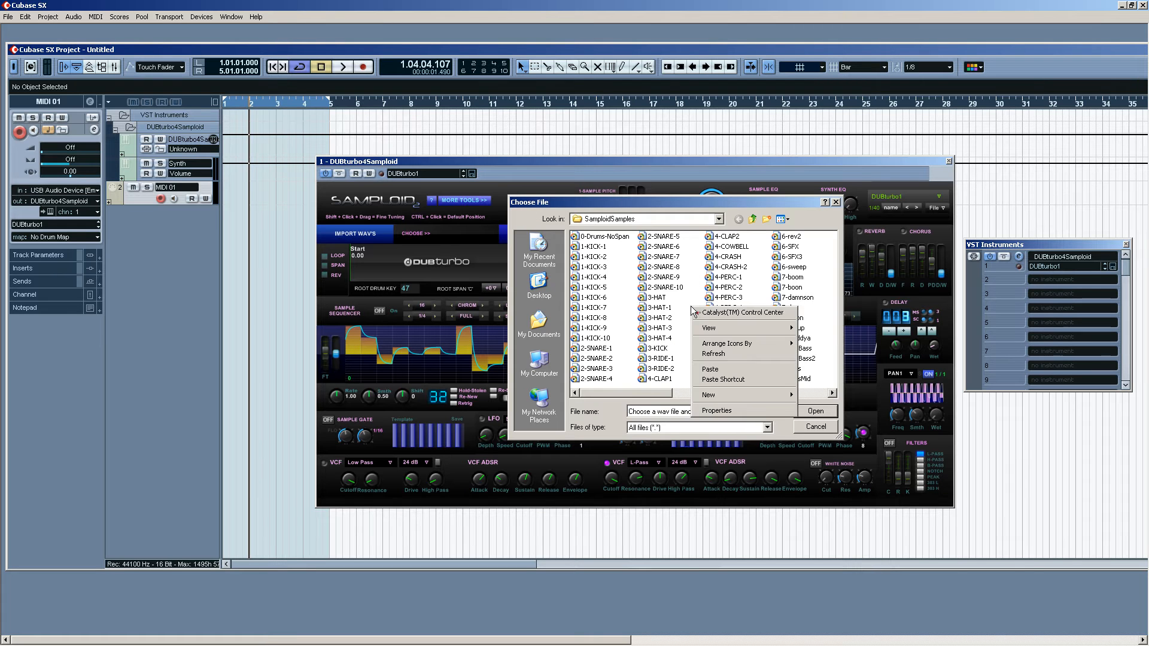
mouse_move(765, 346)
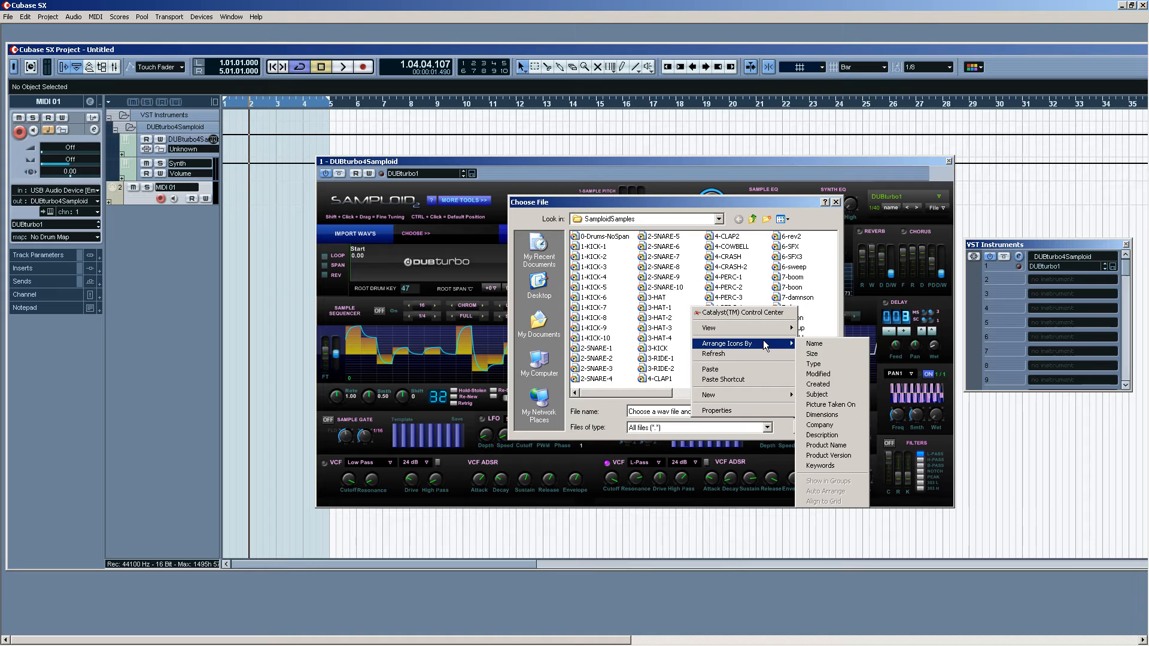
left_click(826, 355)
scroll(620, 250, "down", 5)
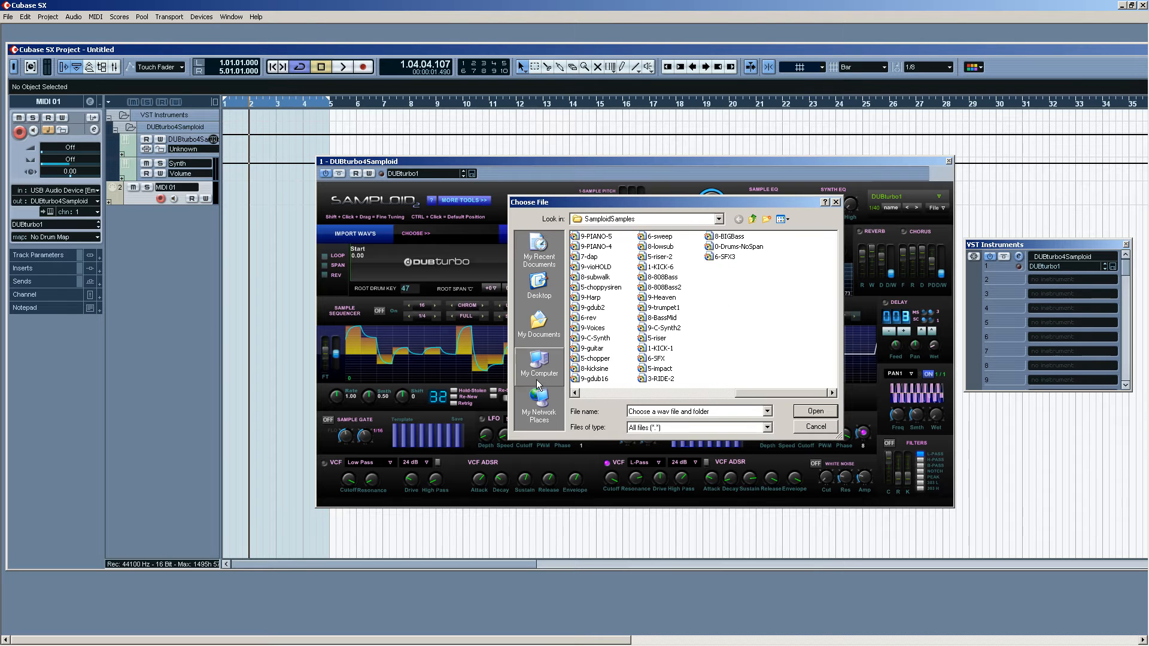
- Import the largest file, 6-SFX3, with its folder and choose 6-SFX3.wav as the main sample
double_click(724, 257)
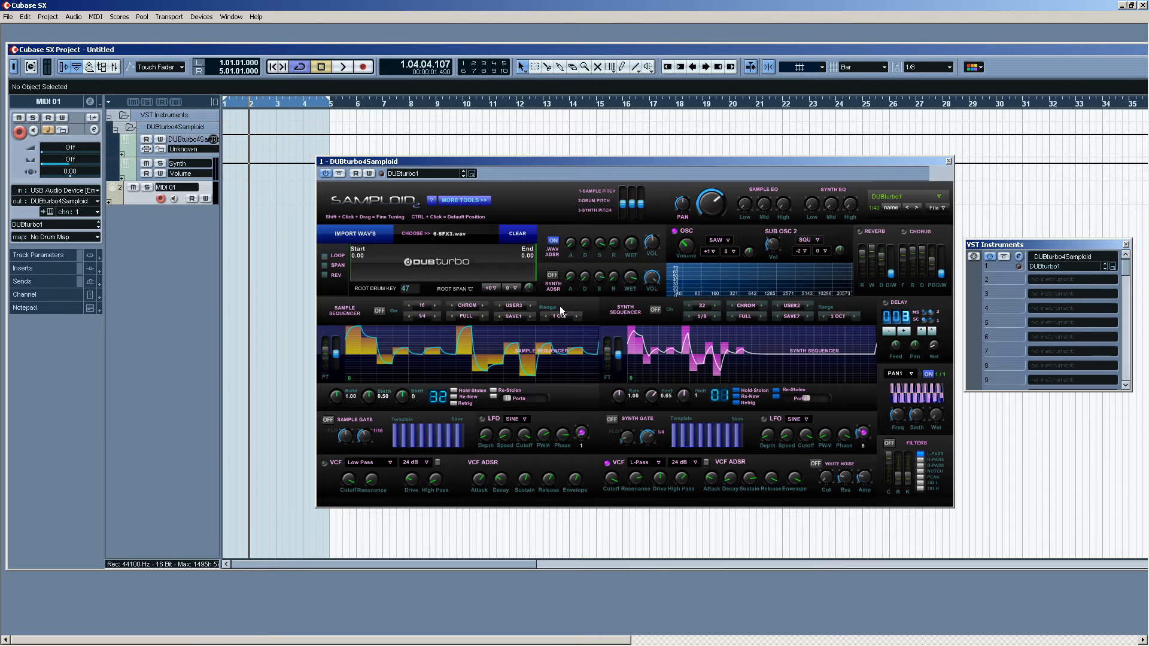
left_click(456, 236)
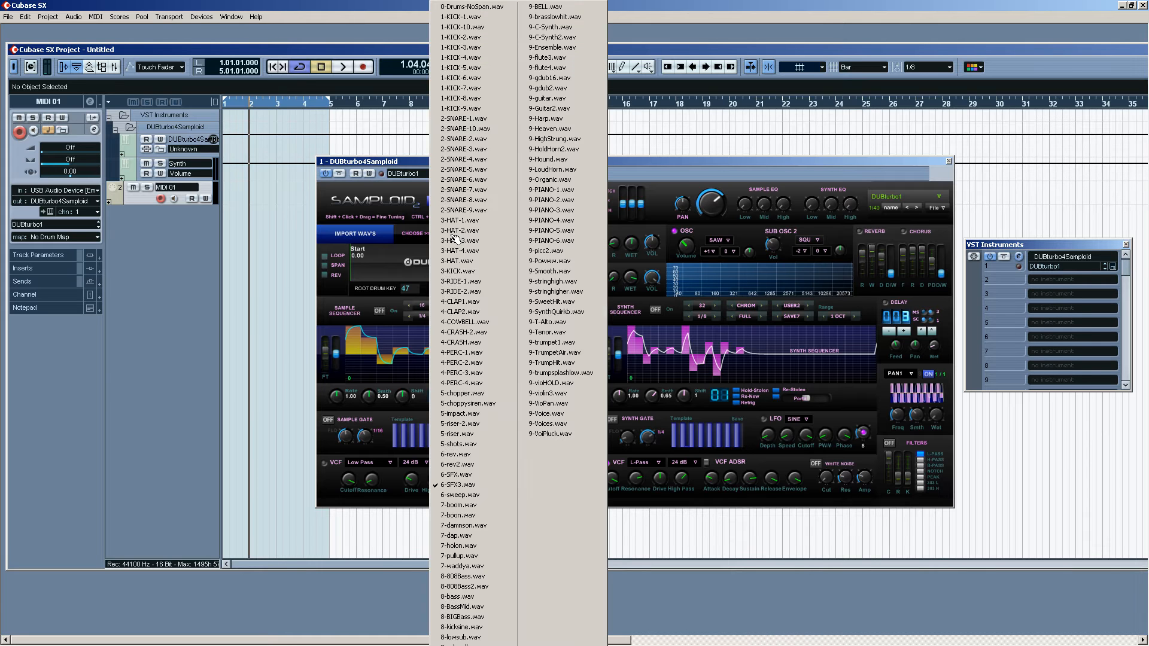
left_click(464, 485)
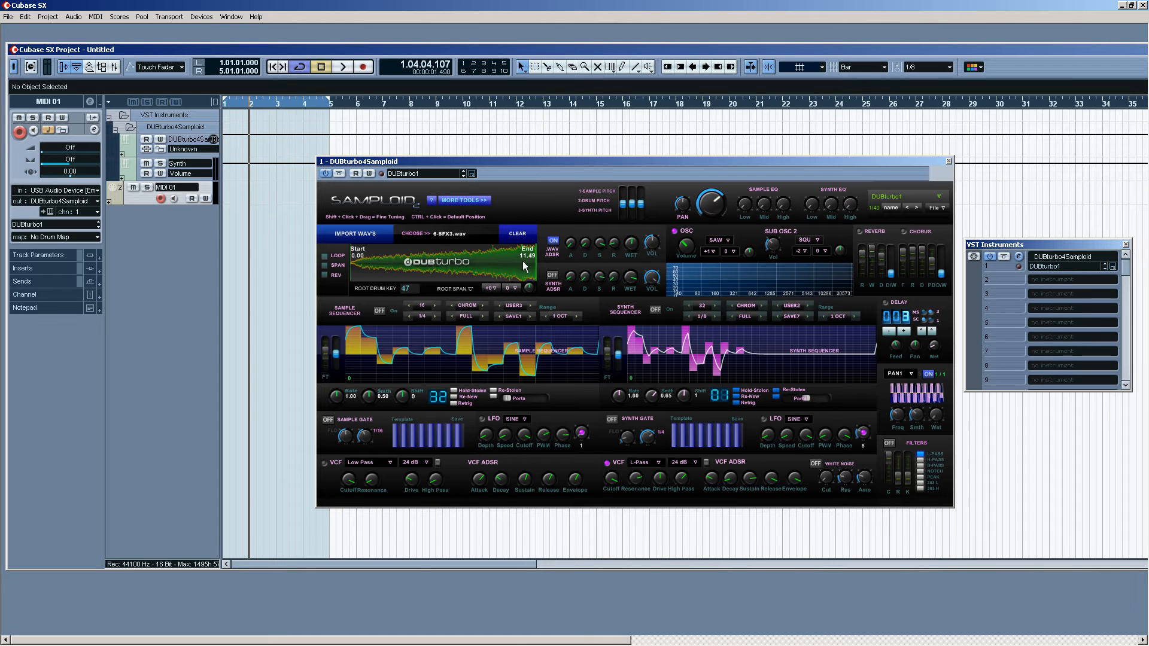
- Try 9-LoudHorn.wav as the main sample and switch back to 6-SFX3.wav
left_click(461, 234)
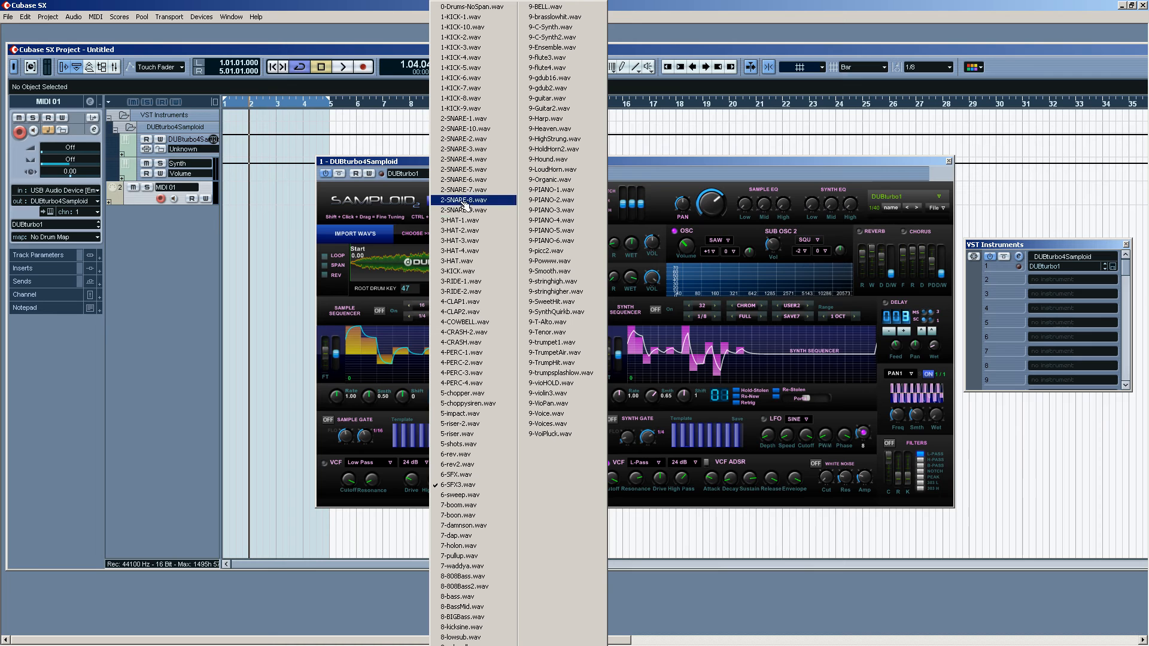
left_click(530, 170)
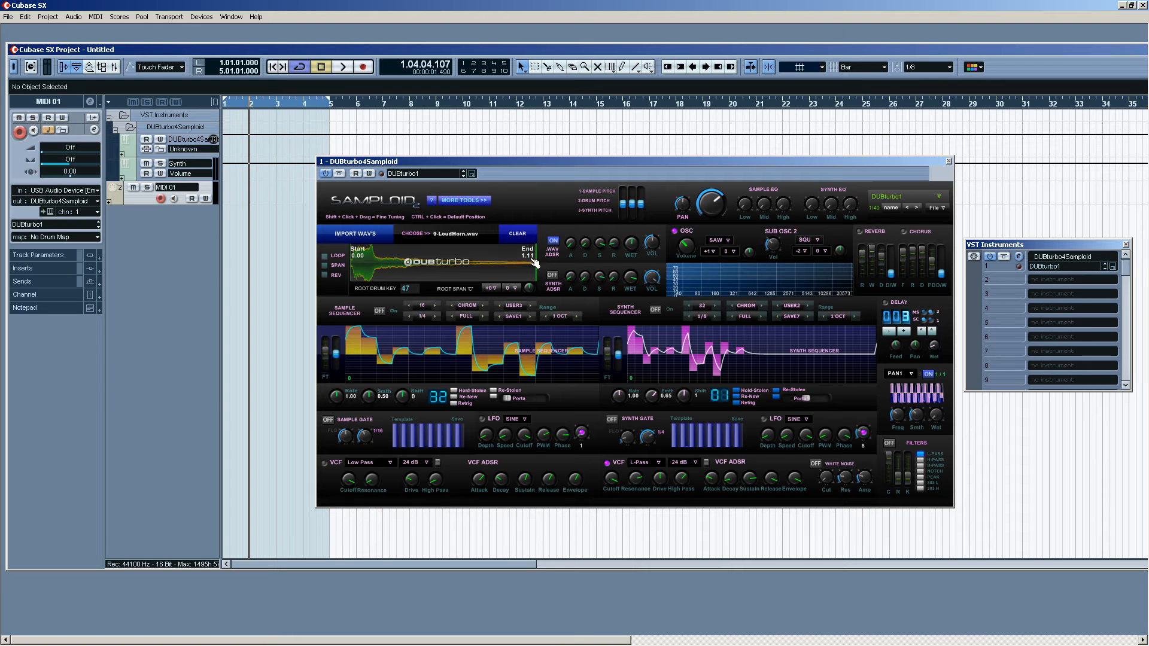
left_click(467, 237)
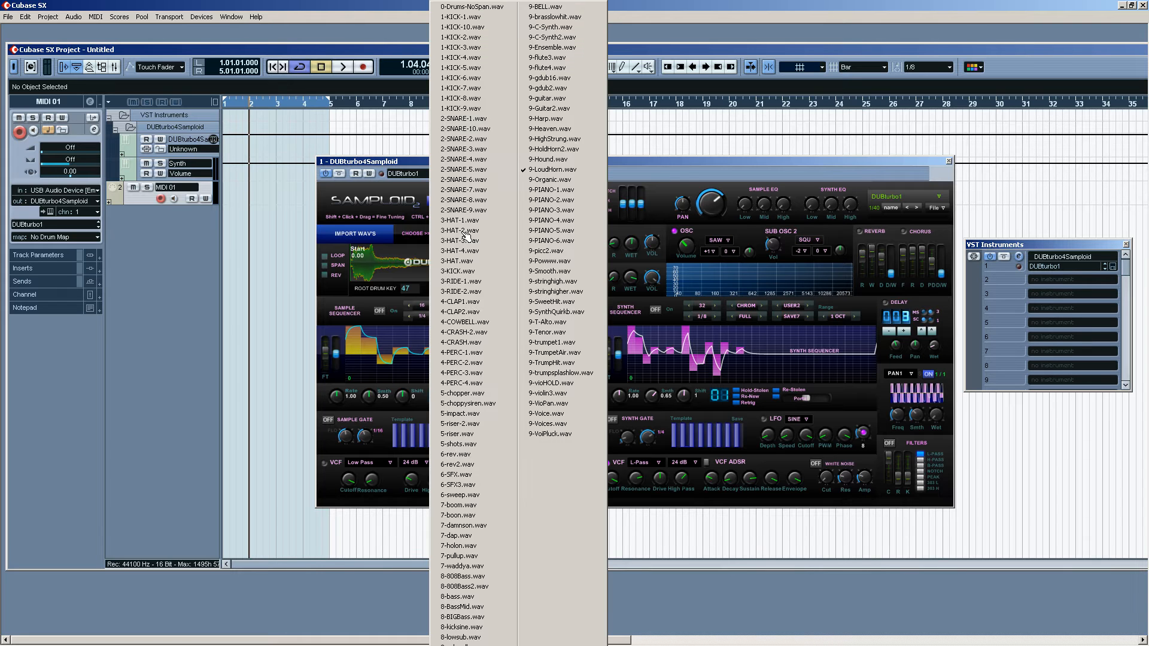
left_click(464, 485)
- Try 0-Drums-NoSpan.wav as the main sample and return to 6-SFX3.wav
left_click(453, 237)
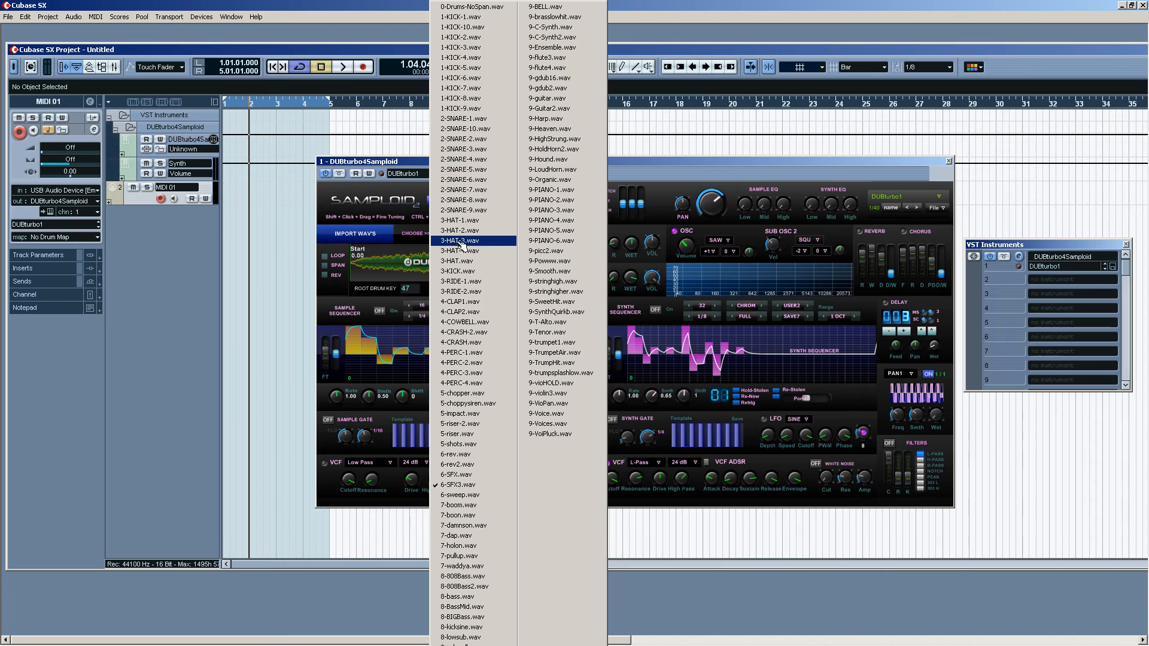
left_click(464, 8)
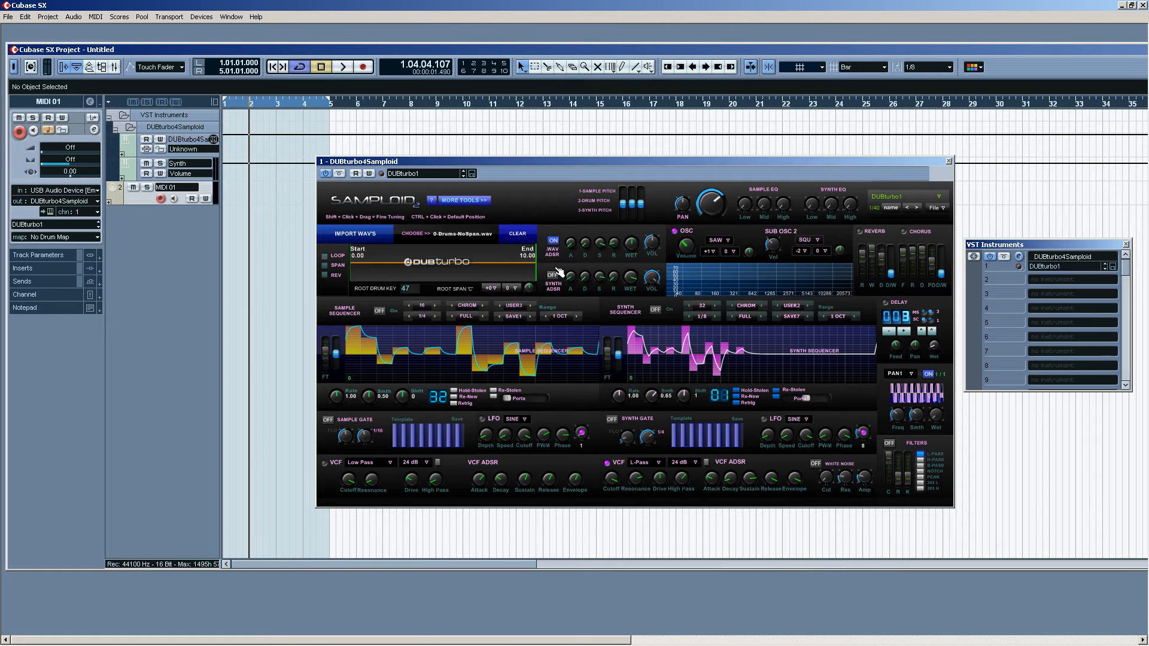
left_click(465, 235)
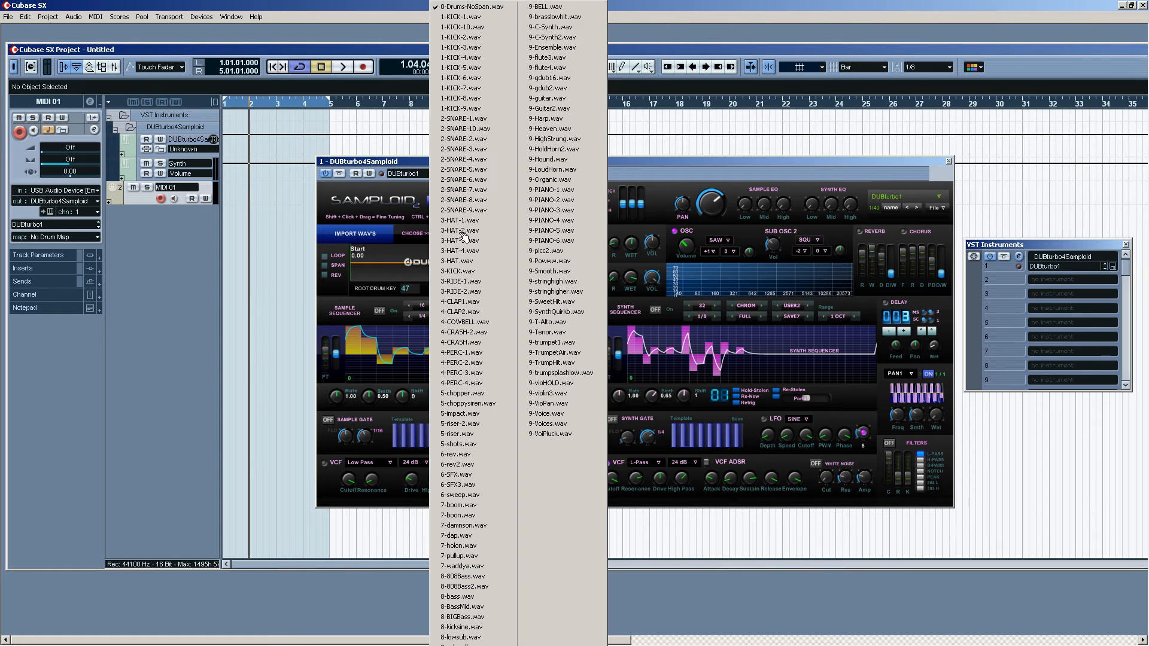
left_click(481, 484)
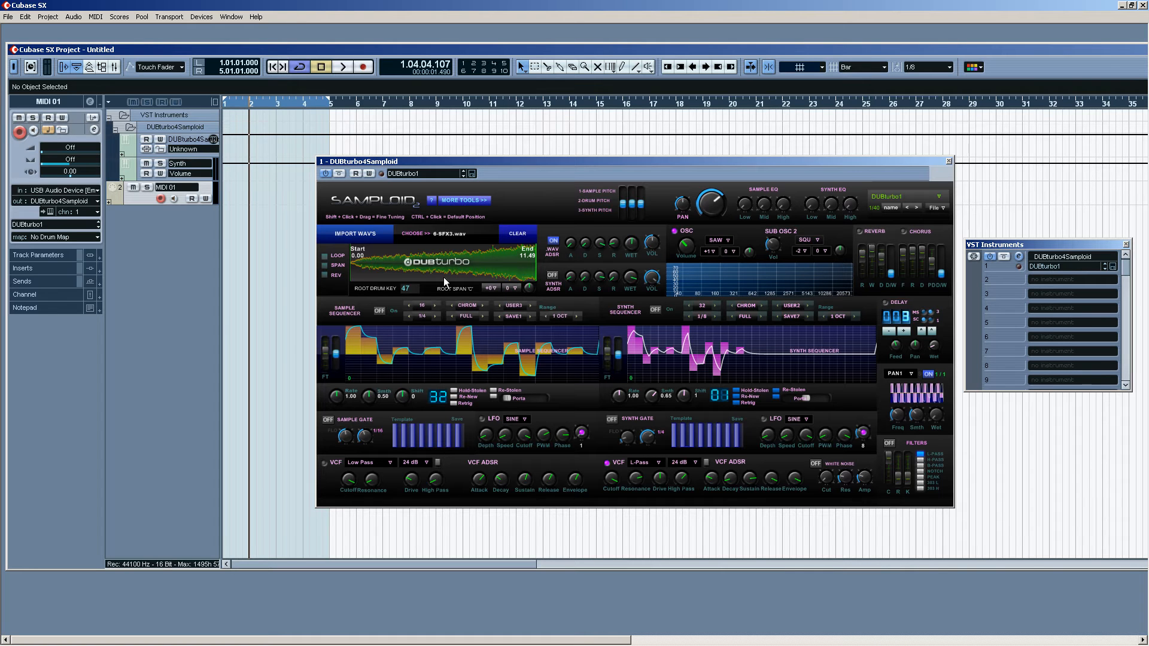
- Move the Samploid window clear of the tracks and record a four-bar MIDI part on the MIDI 01 track
left_click_drag(491, 163, 507, 268)
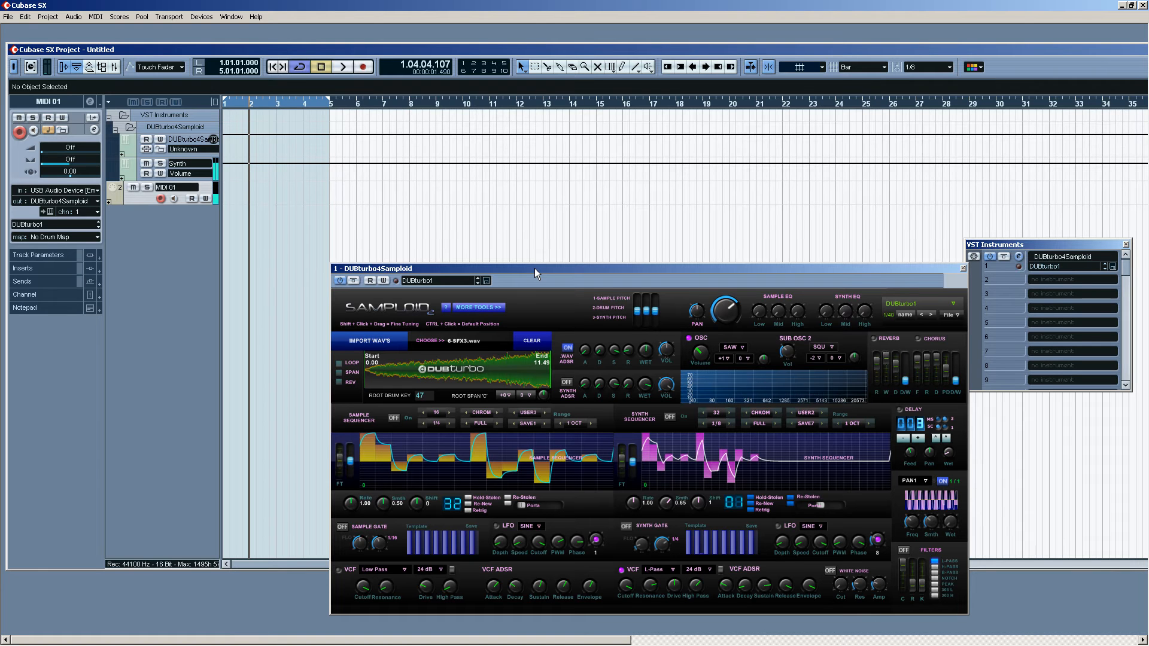
key("space")
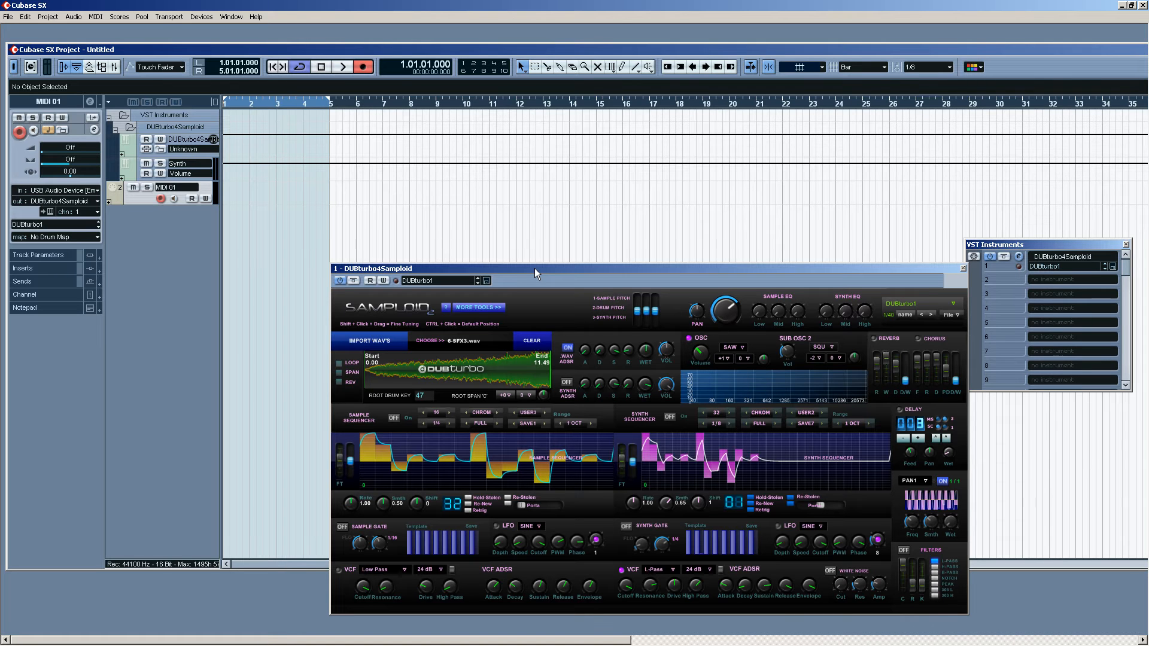
key("KP_Multiply")
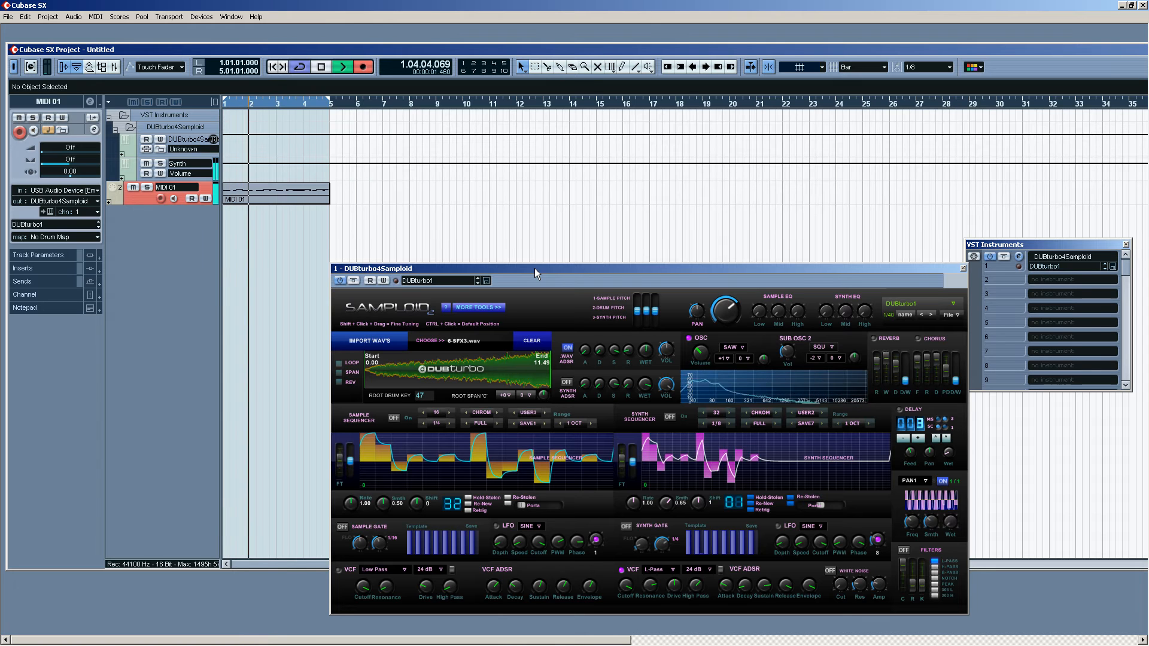
key("space")
- Open the recorded MIDI 01 part and draw a line of repeated C4 notes across bars 1 to 4, playing it back
double_click(305, 199)
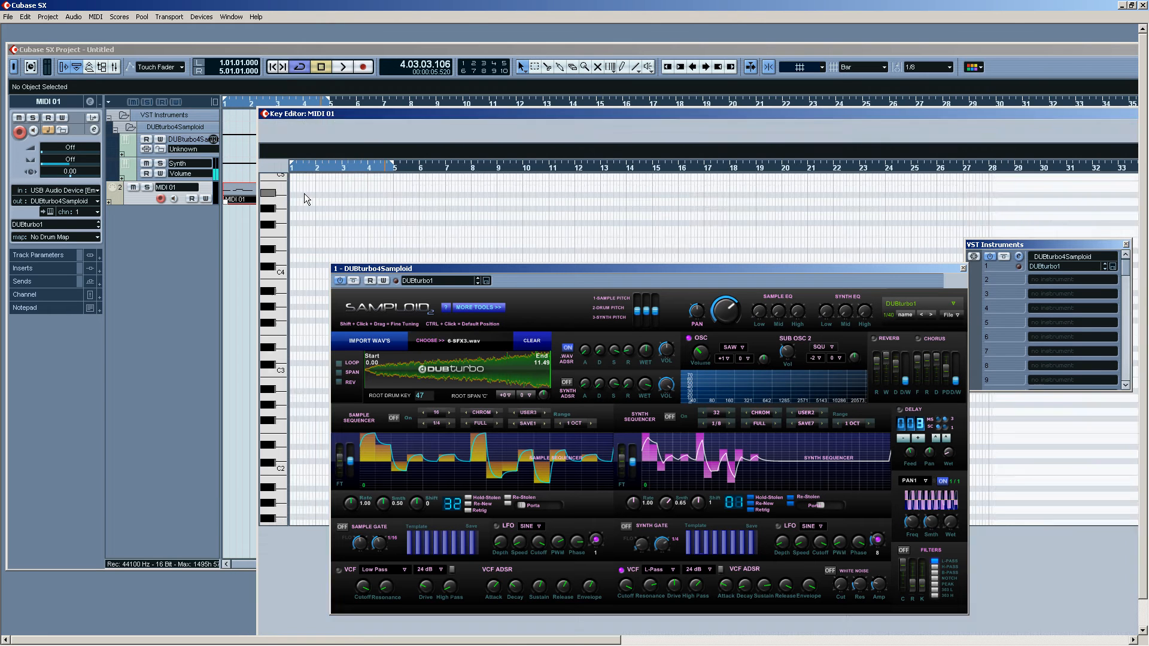
left_click_drag(429, 267, 529, 266)
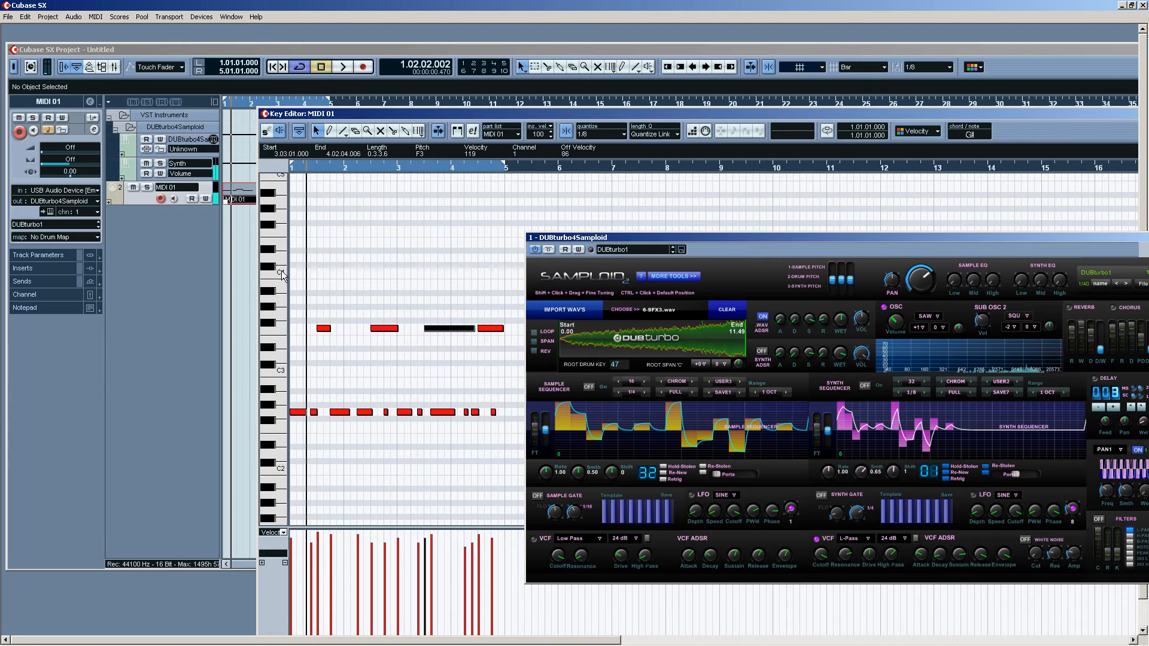
left_click(344, 131)
left_click_drag(288, 274, 505, 272)
key("space")
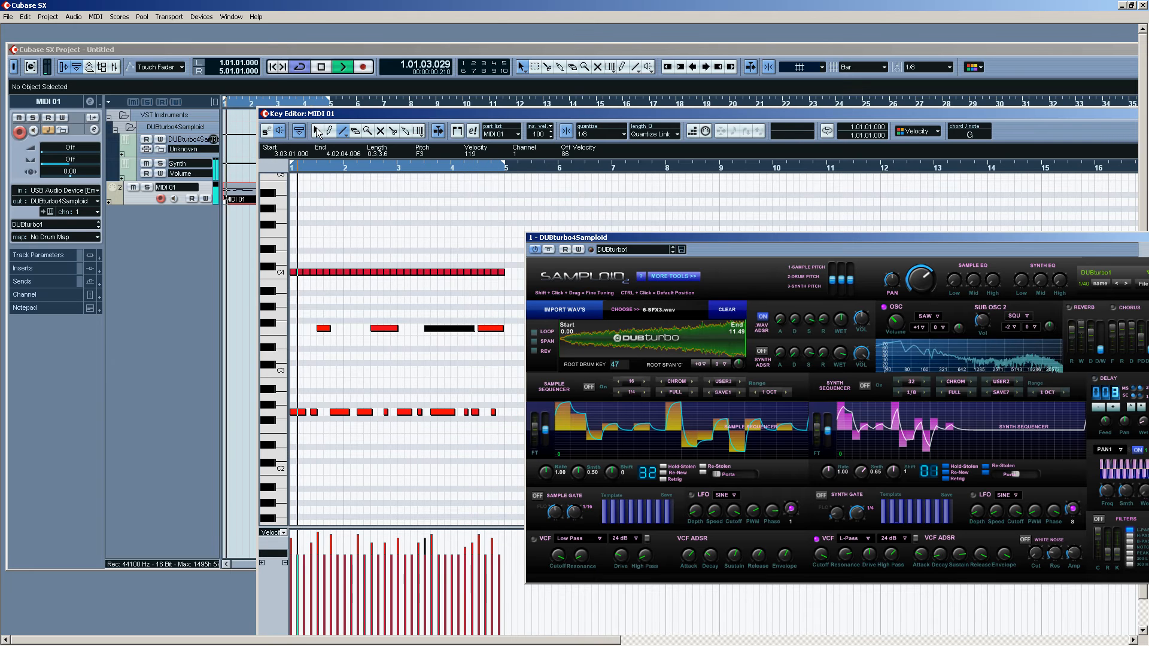
- Adjust the long G2 note to run from 3.04.01.000 to 4.01.03.000, stop playback and close the Key Editor
left_click_drag(439, 411, 452, 413)
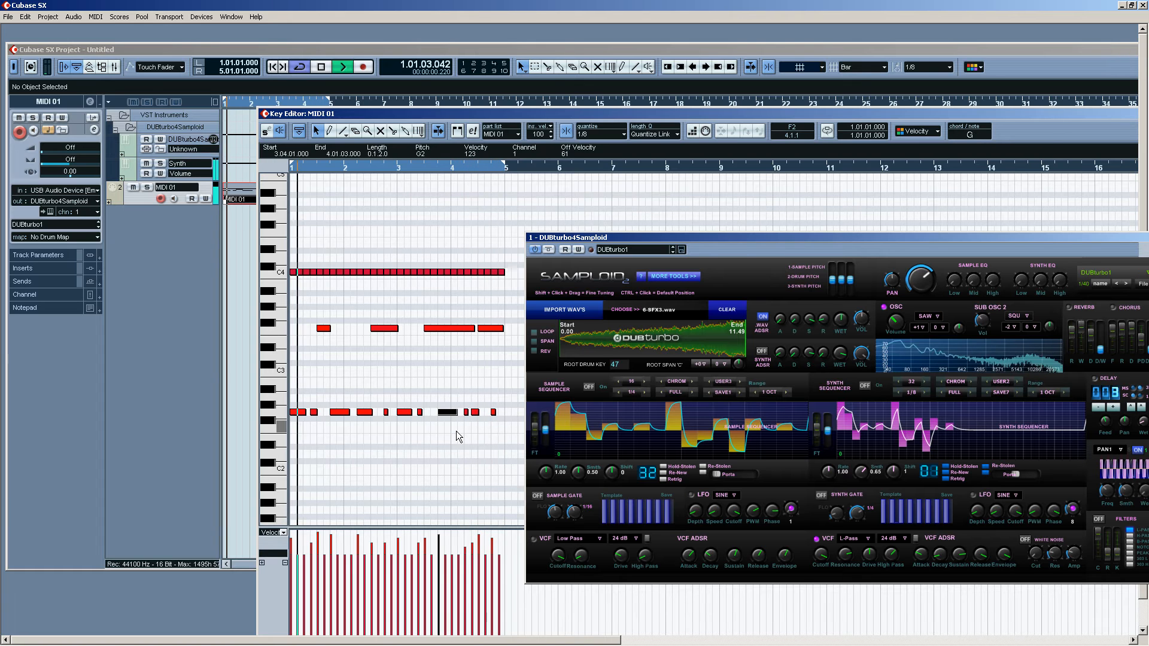
key("space")
key("Escape")
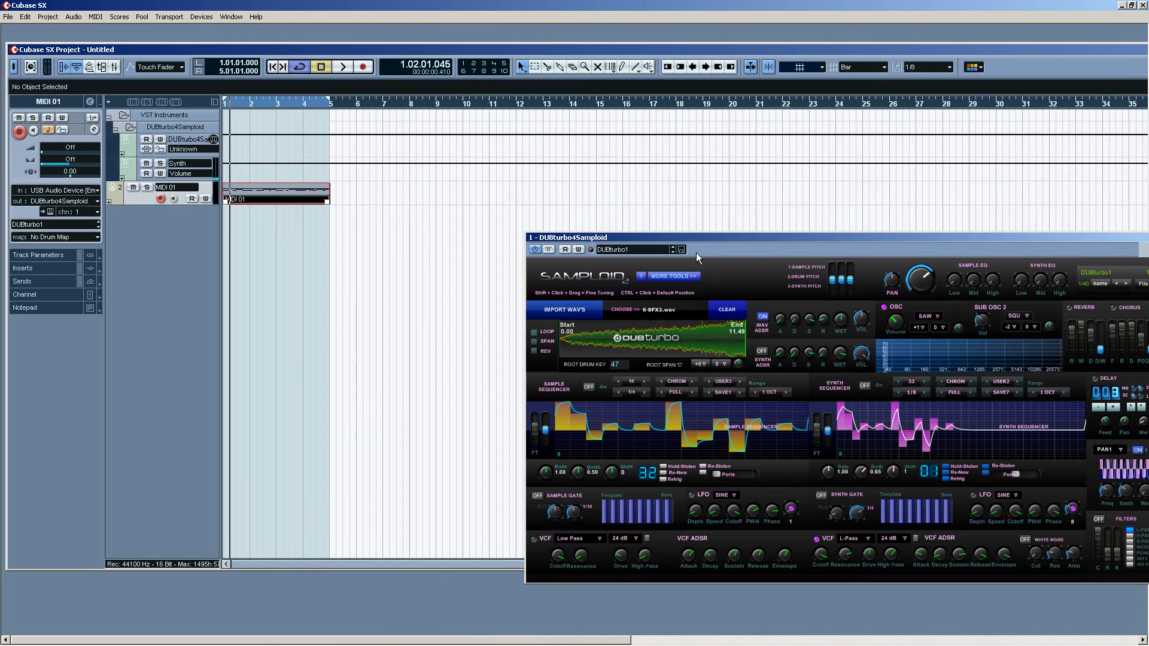
- Bring the Samploid window fully into view, set the sample voices to 32 and play the pattern back
left_click_drag(775, 238, 642, 210)
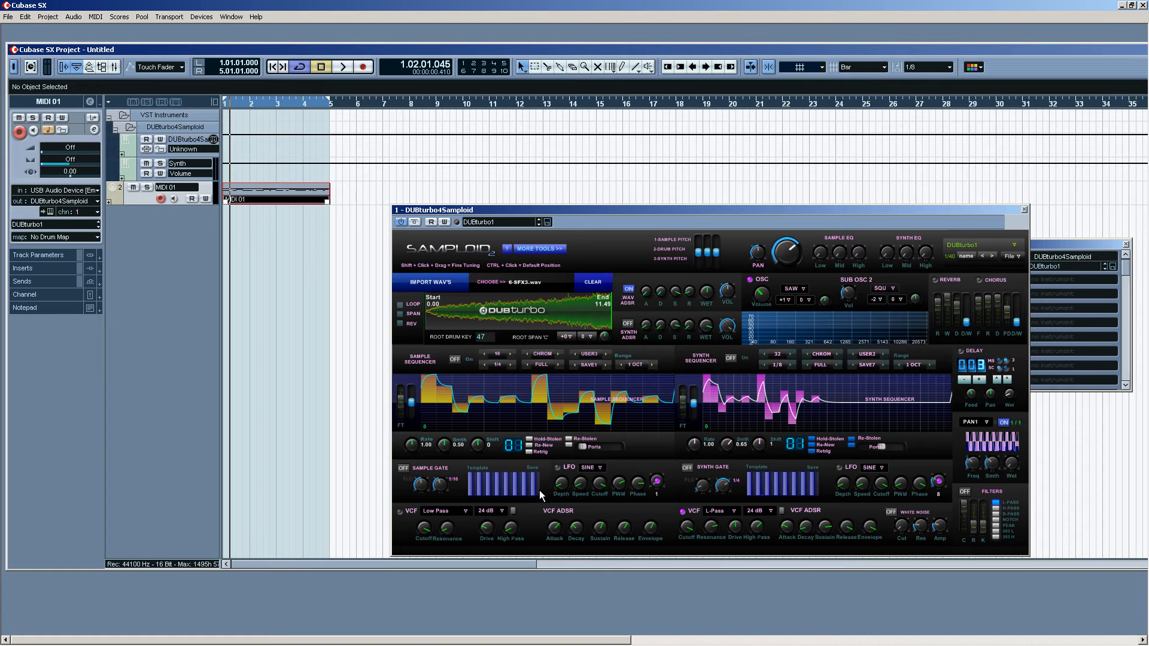
left_click_drag(522, 448, 522, 441)
key("space")
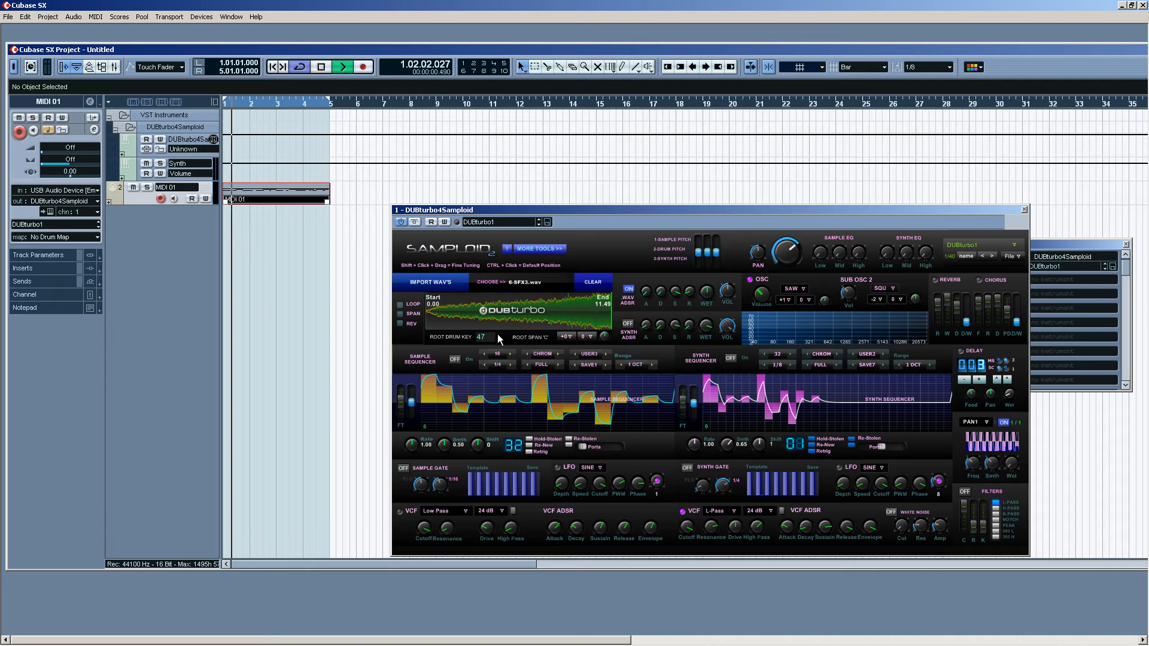
key("space")
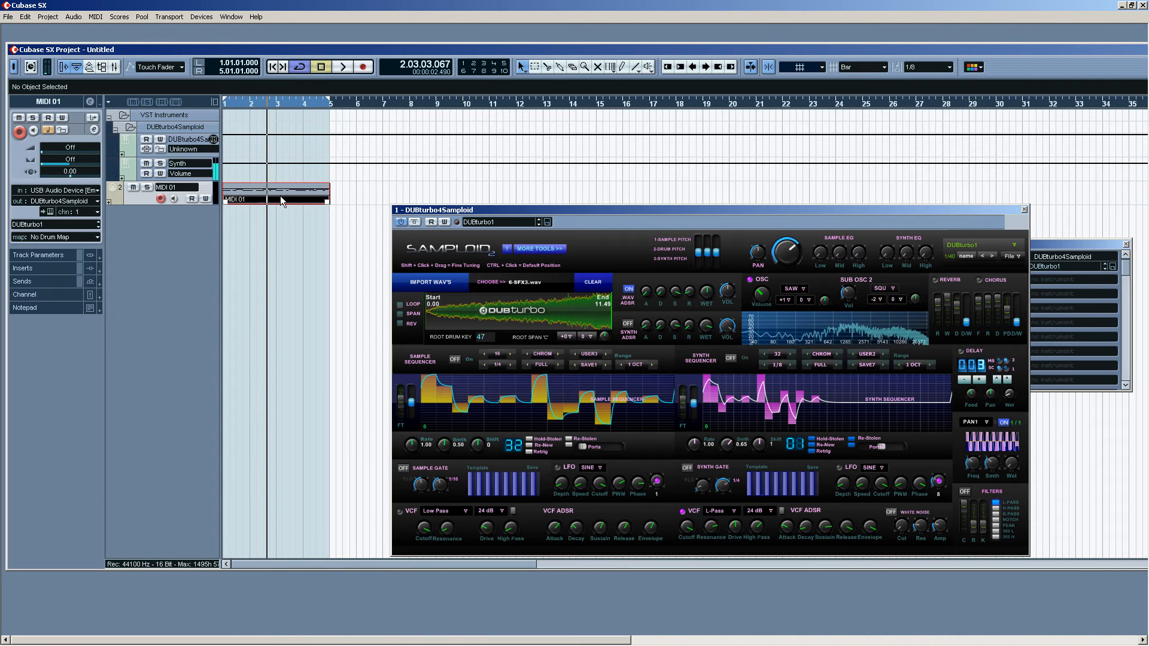
- Reopen the MIDI 01 part and audition samples on the higher keys of the piano keyboard, between C6 and F8
double_click(280, 196)
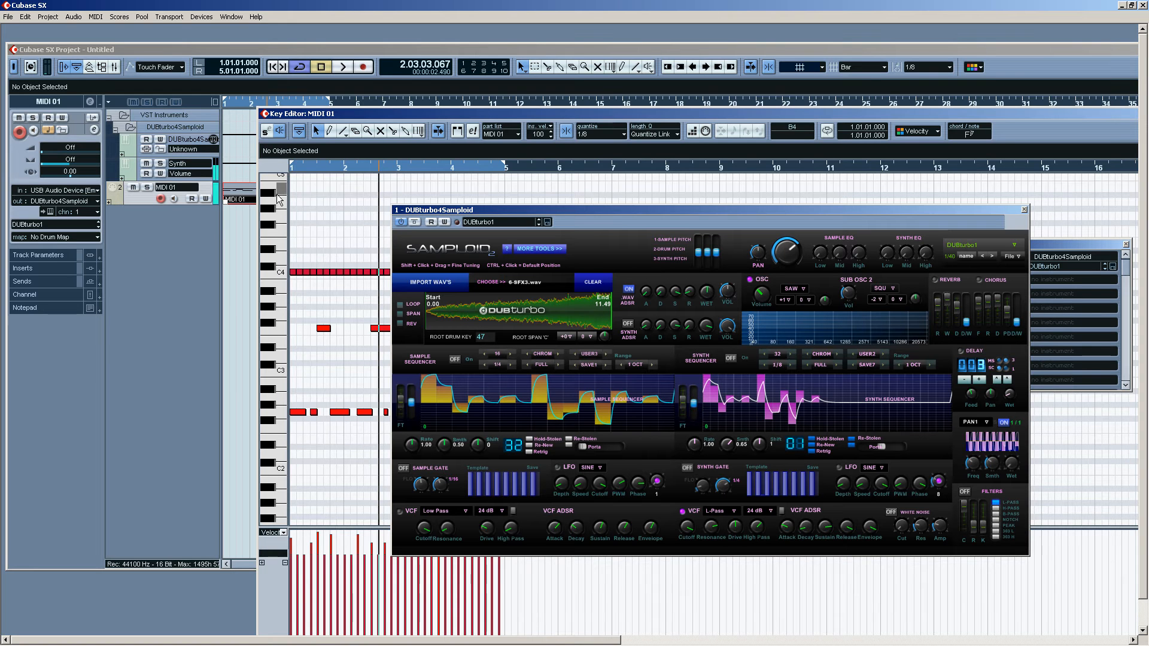
scroll(324, 175, "up", 2)
scroll(325, 168, "up", 8)
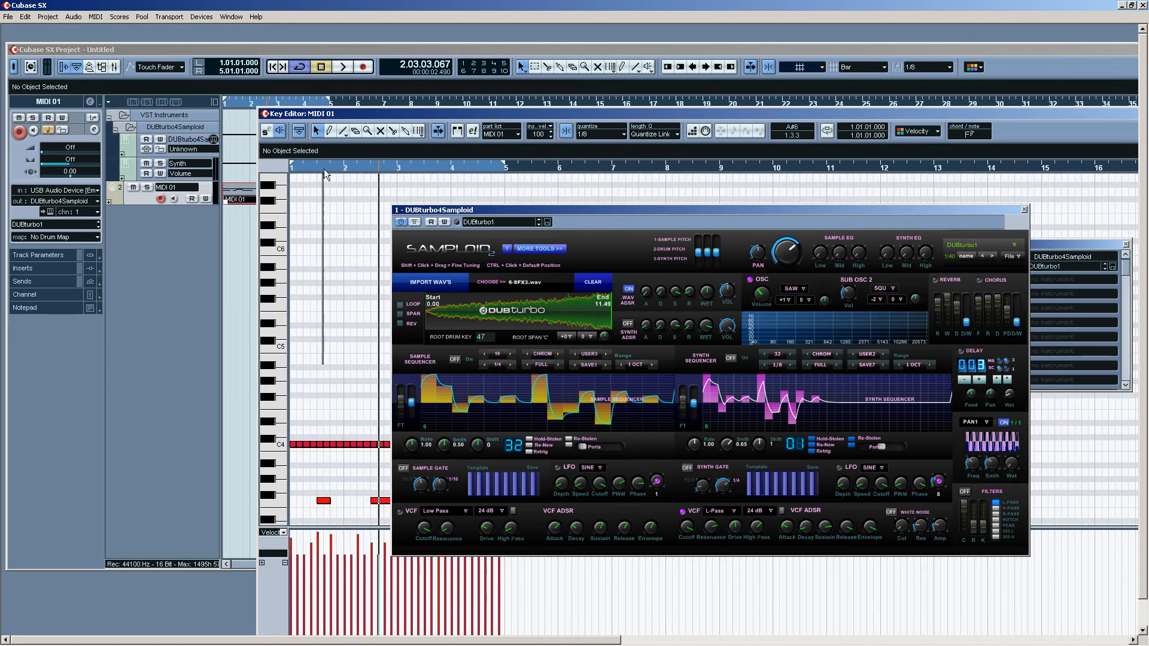
left_click(273, 228)
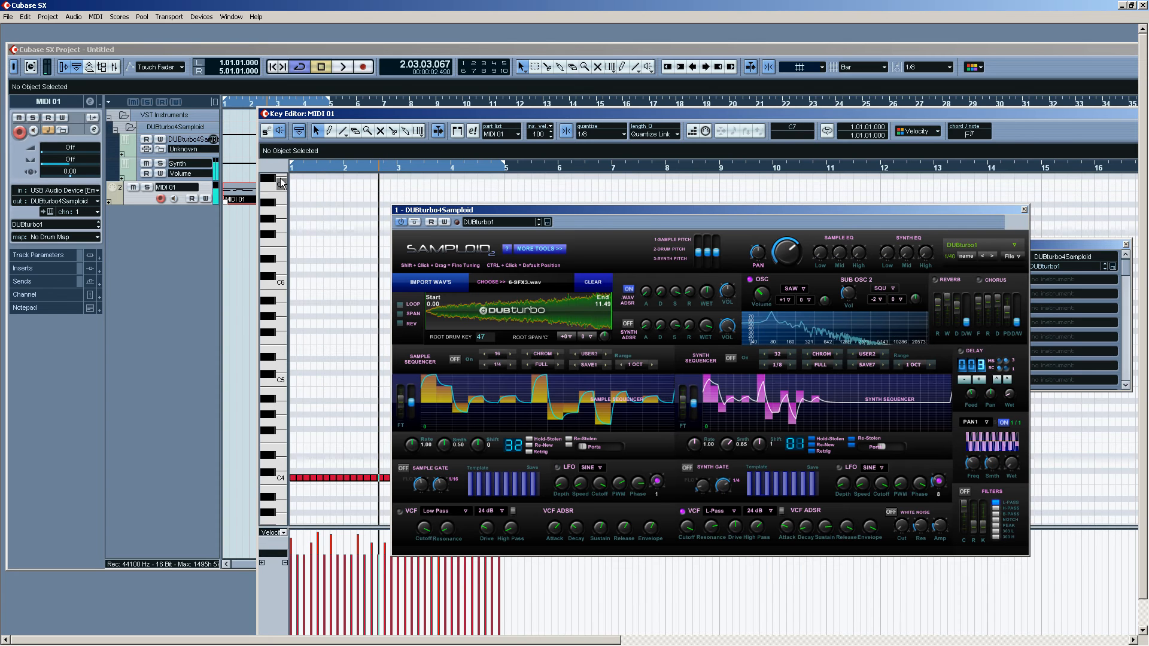
scroll(287, 248, "up", 7)
left_click(288, 248)
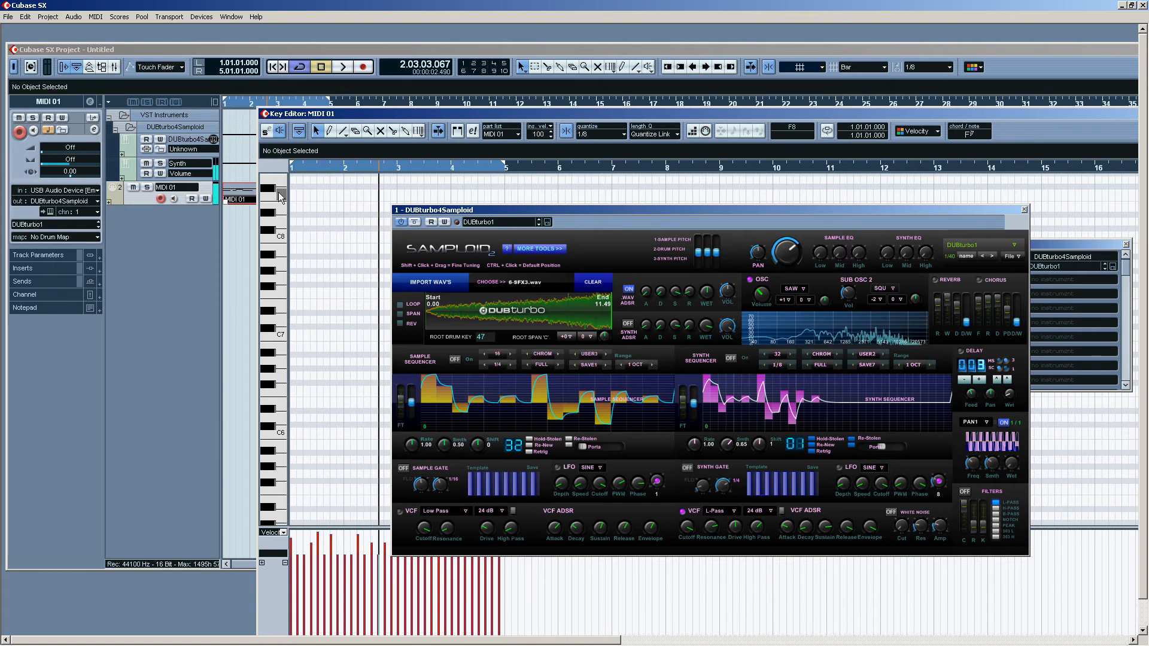
left_click(281, 293)
left_click(282, 390)
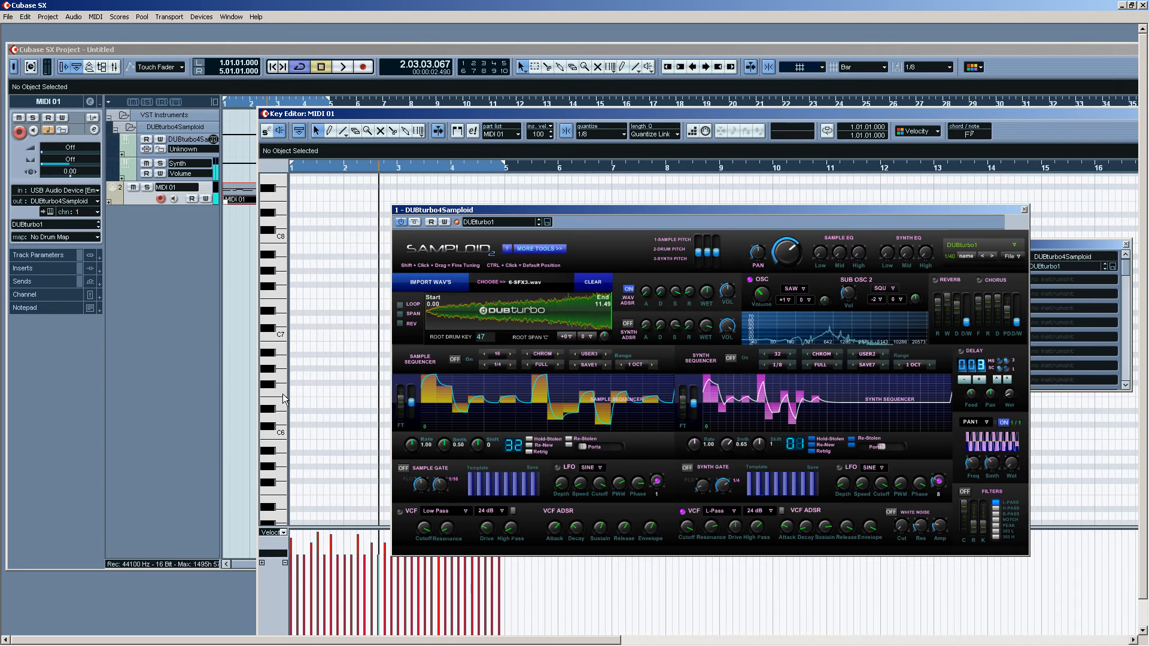
scroll(293, 359, "down", 8)
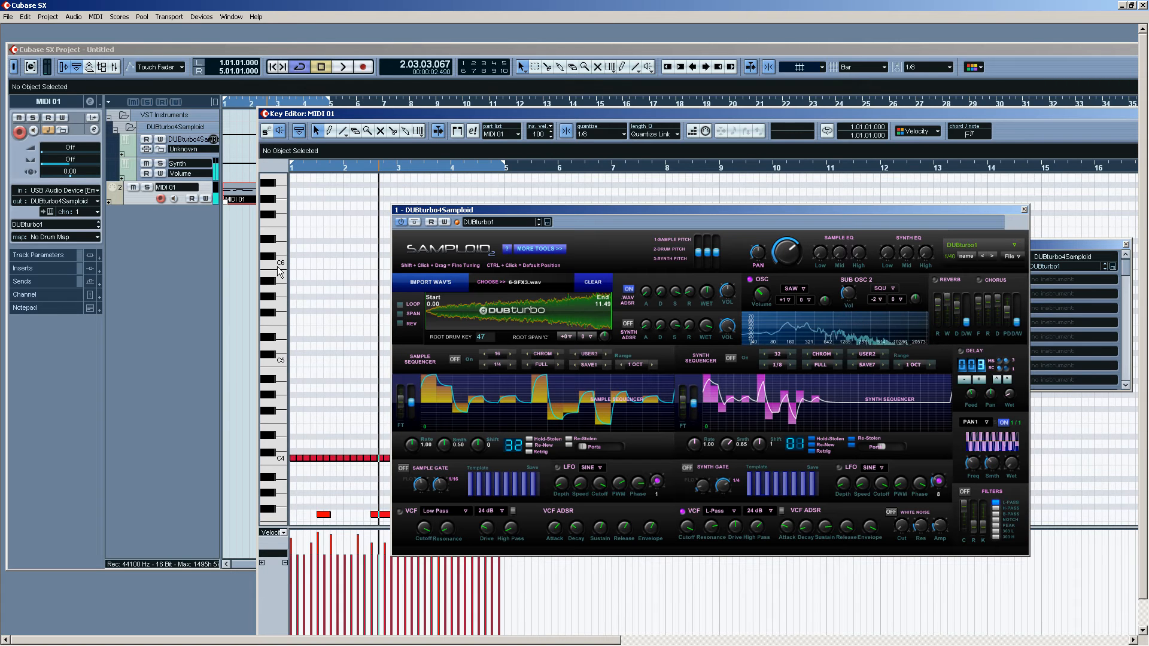
- Audition the G#5 key and draw a G#5 note from 3.03.01.000 to 5.01.01.000, moving the Samploid window aside
left_click(274, 295)
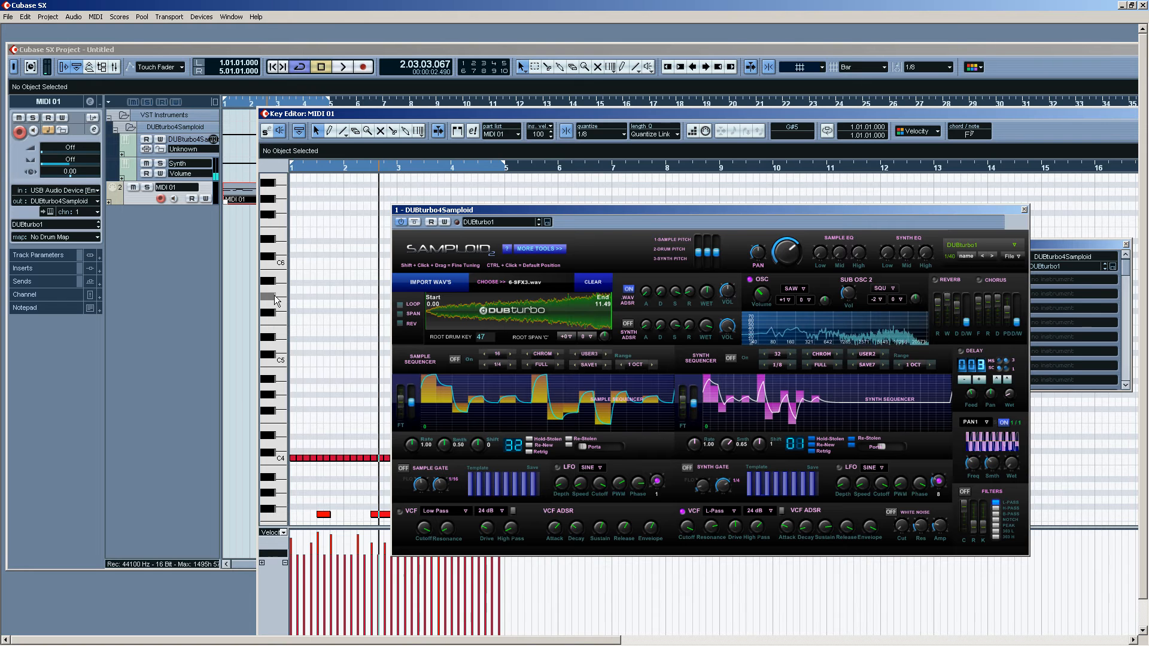
left_click_drag(514, 212, 658, 214)
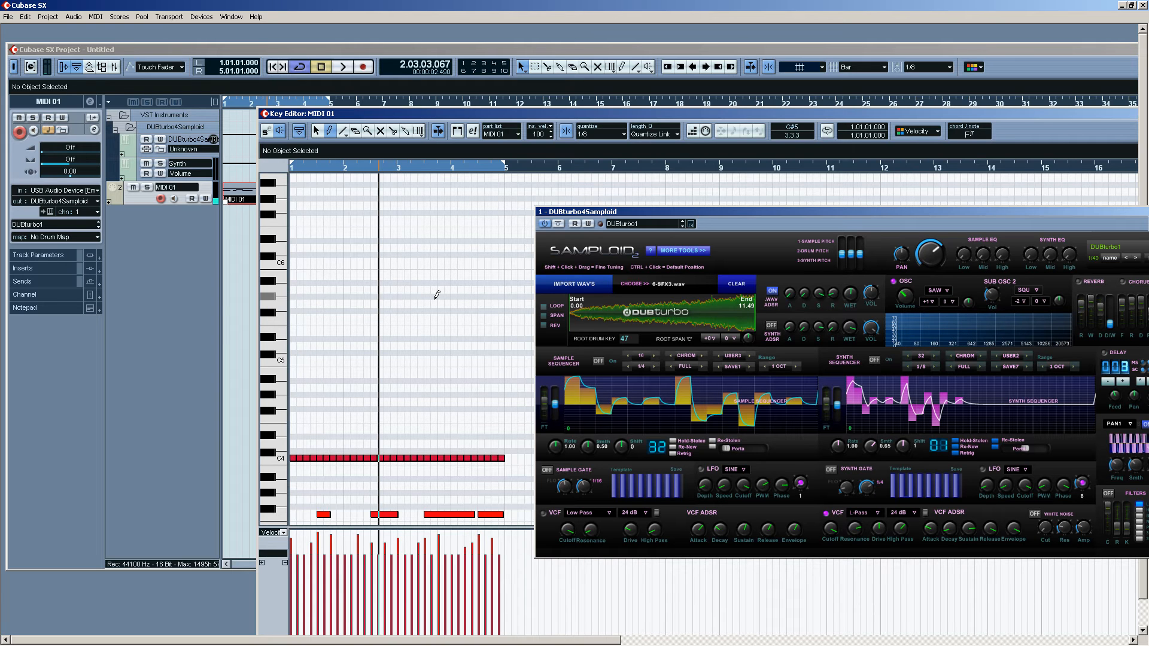
left_click_drag(429, 296, 504, 297)
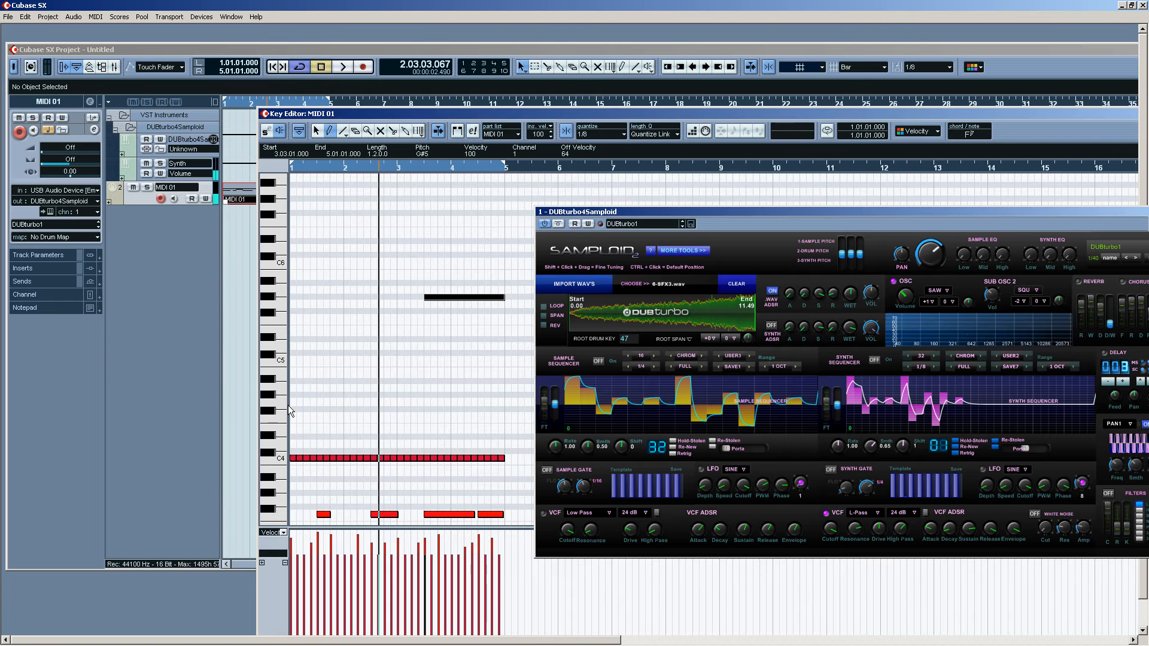
- Draw a G#4 note from 1.01.01.000 to 2.01.01.000, lower its velocity to 39 and check it in playback
left_click_drag(292, 395, 347, 395)
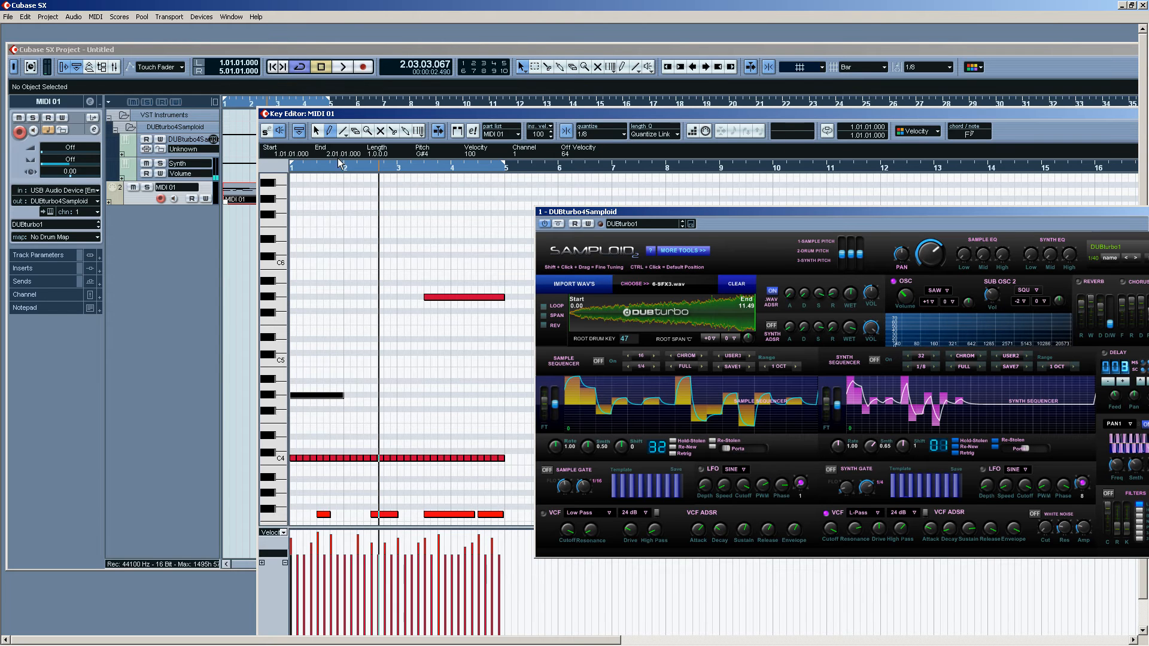
left_click(345, 133)
key("8")
left_click(293, 603)
key("space")
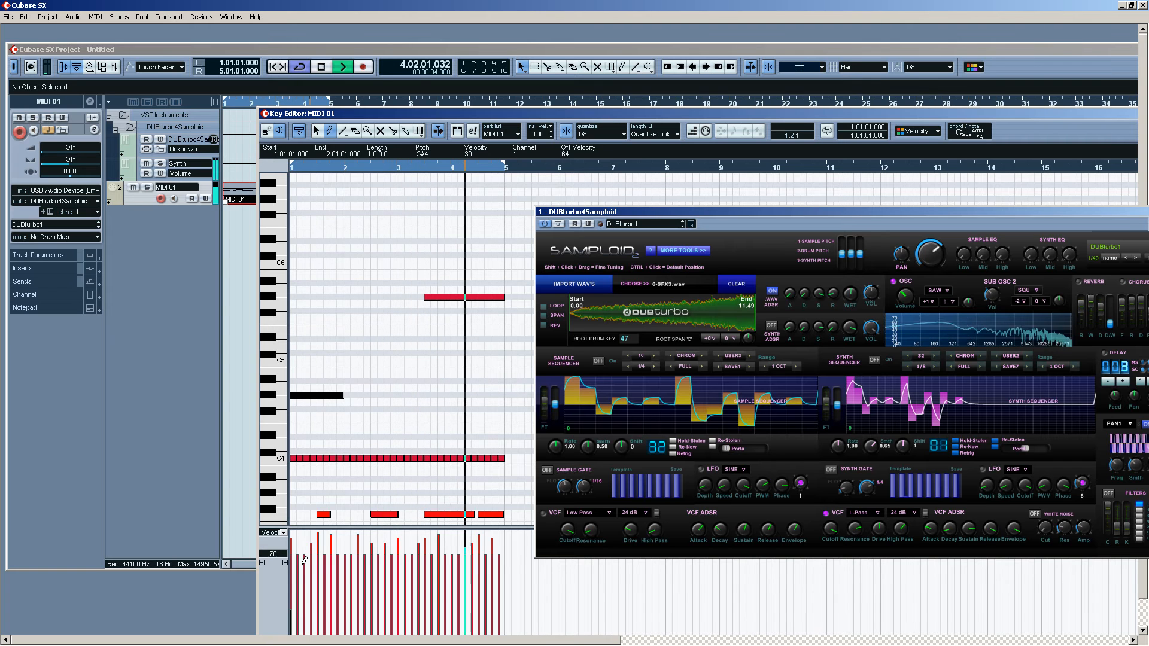
key("space")
key("Escape")
- Copy the four-bar MIDI 01 part three times back to back and extend the cycle range to 17.01.01.000
left_click_drag(384, 169, 262, 206)
key("ctrl+d")
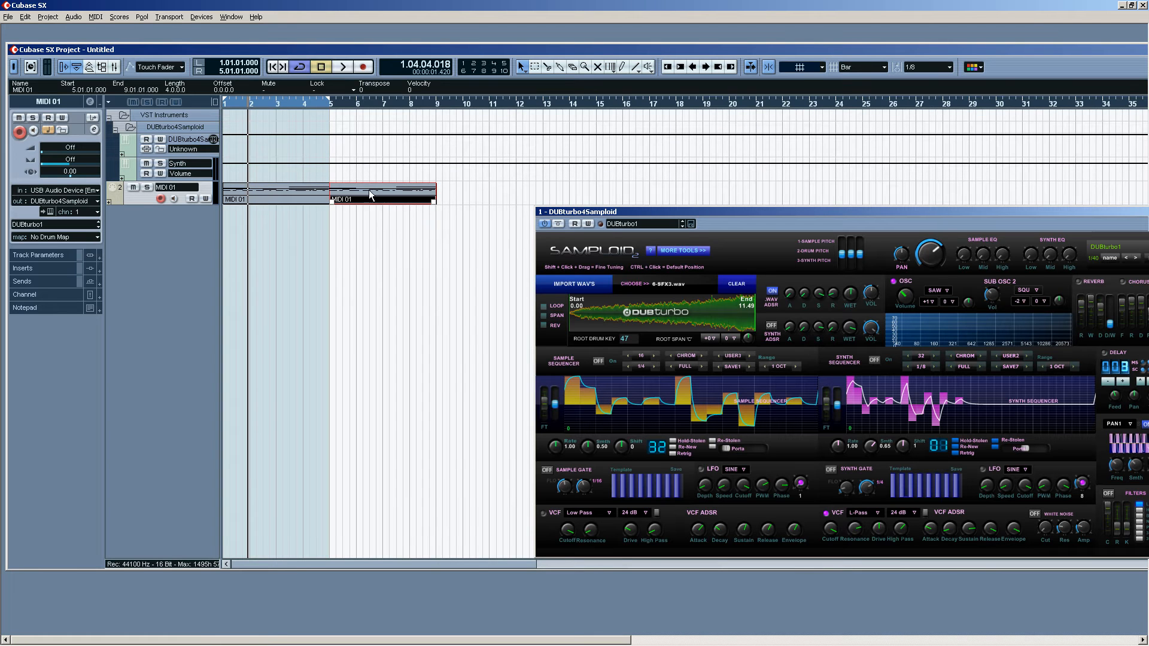
left_click_drag(474, 190, 483, 189)
left_click_drag(483, 190, 547, 188)
key("ctrl+z")
left_click_drag(472, 195, 580, 192)
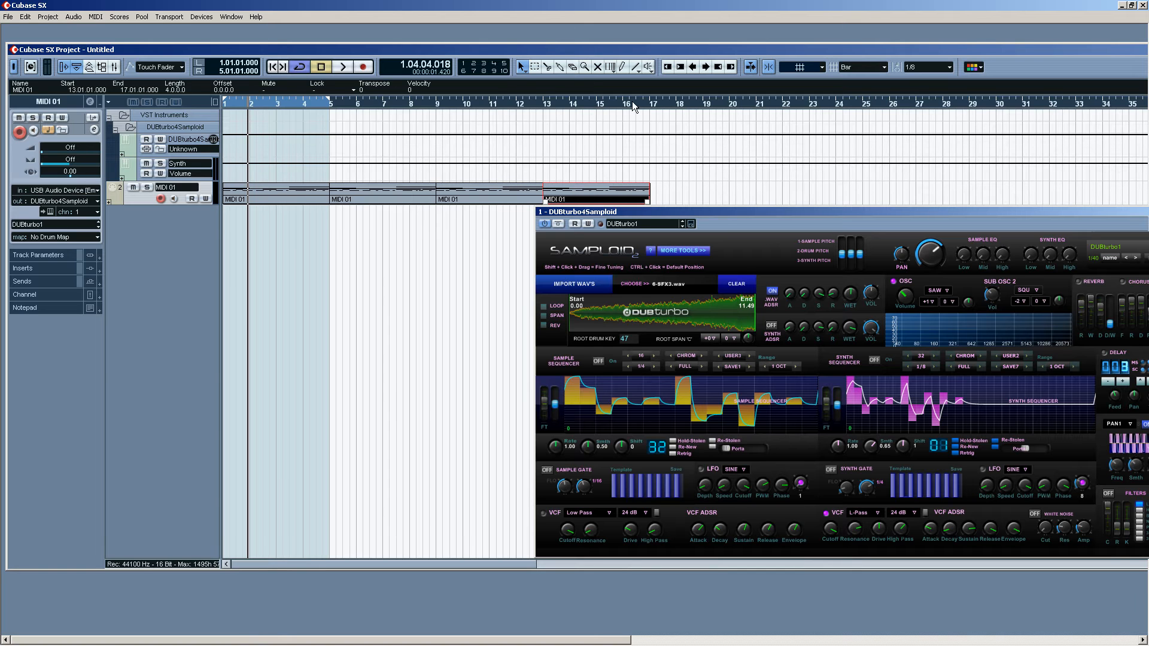
left_click(643, 102, "alt")
- Load a second DUBturbo4Samploid in slot 2 of the VST instrument rack, moving the first Samploid window aside
key("F11")
left_click_drag(995, 215, 788, 240)
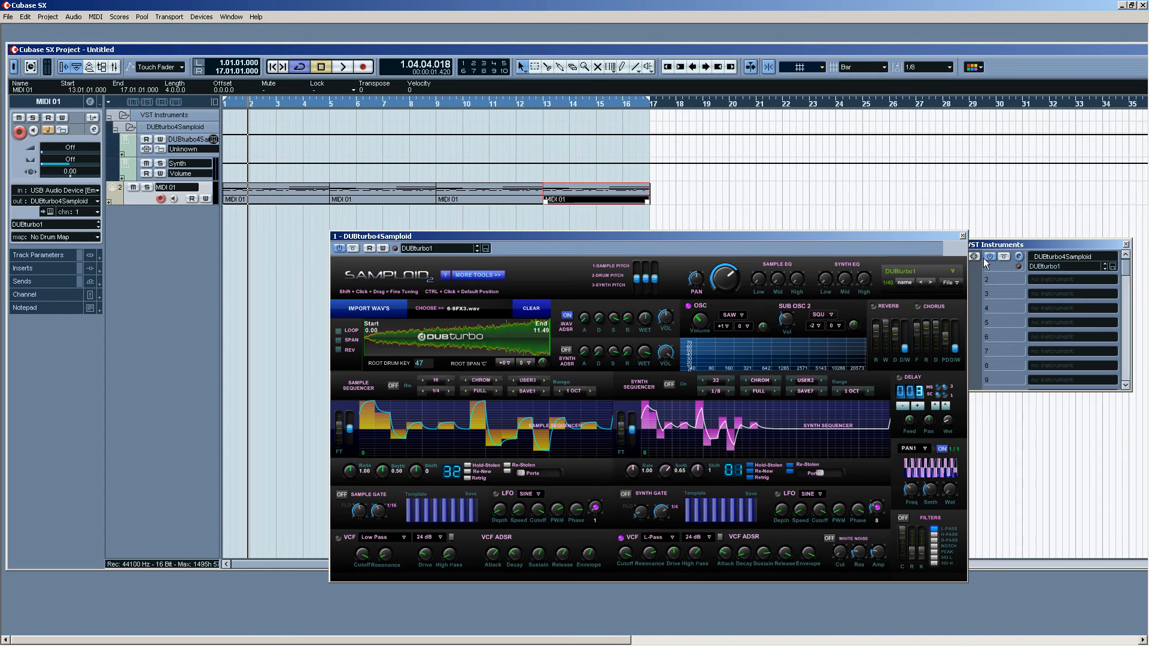
left_click(1052, 278)
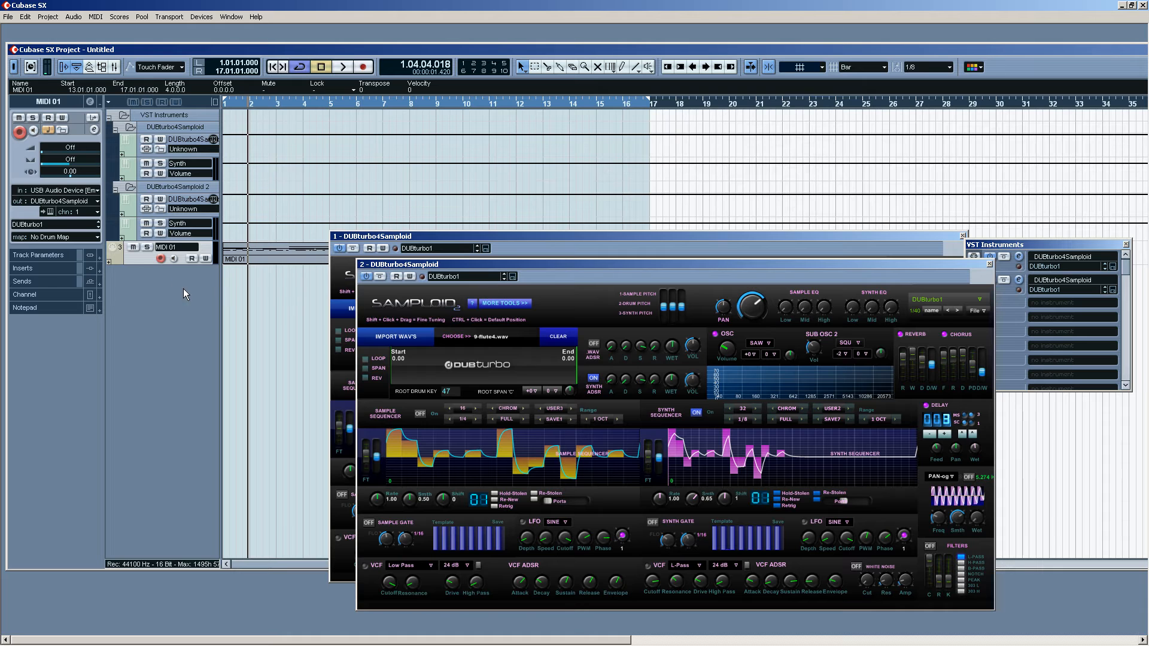
- Add the MIDI 02 track and route its output to DUBturbo4Samploid 2
double_click(160, 276)
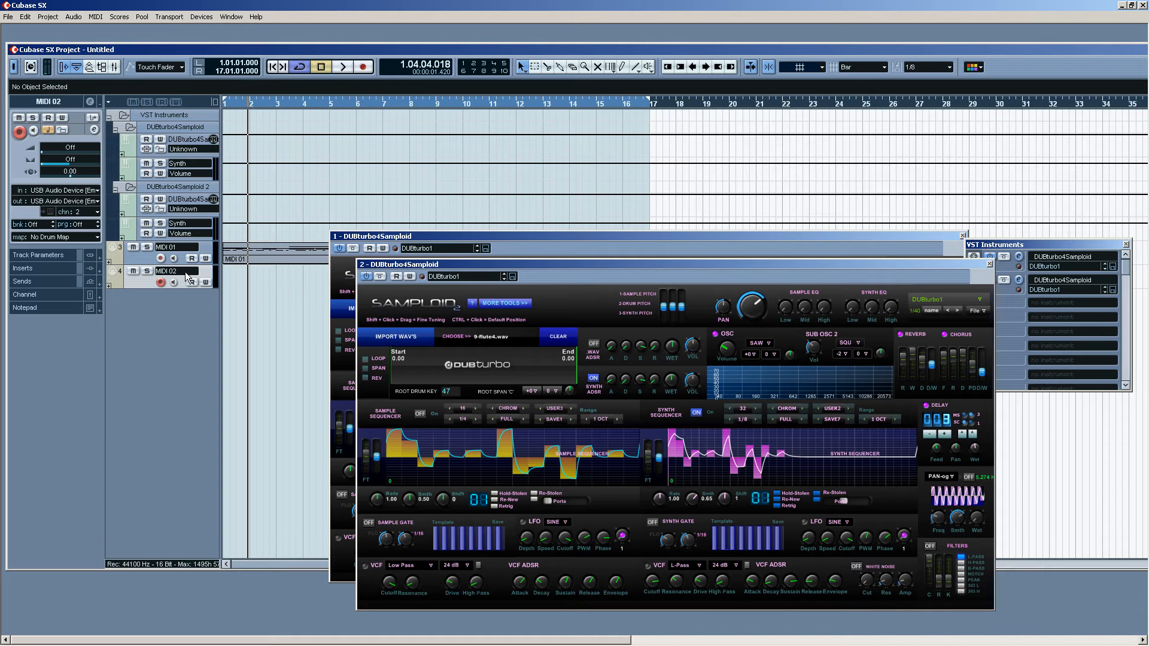
left_click(76, 204)
left_click(98, 241)
- Import the WAV sample folder into the second Samploid, enable Span and choose the sample 9-C-Synth.wav after trying 6-SFX3.wav
left_click(419, 345)
double_click(598, 267)
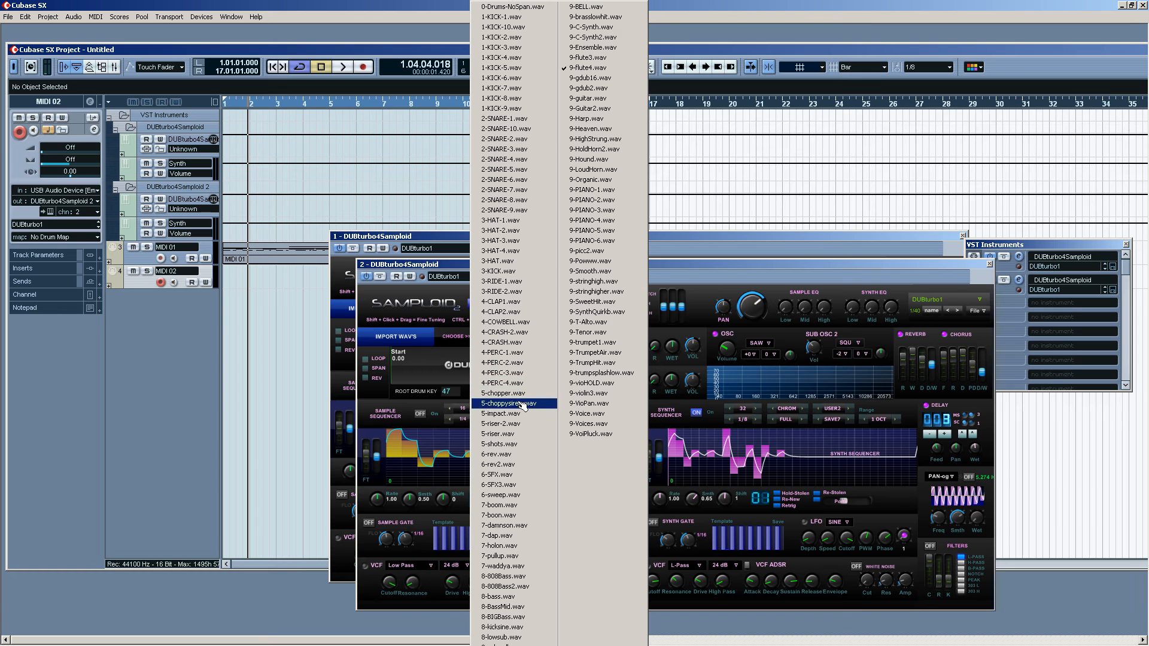
left_click(516, 486)
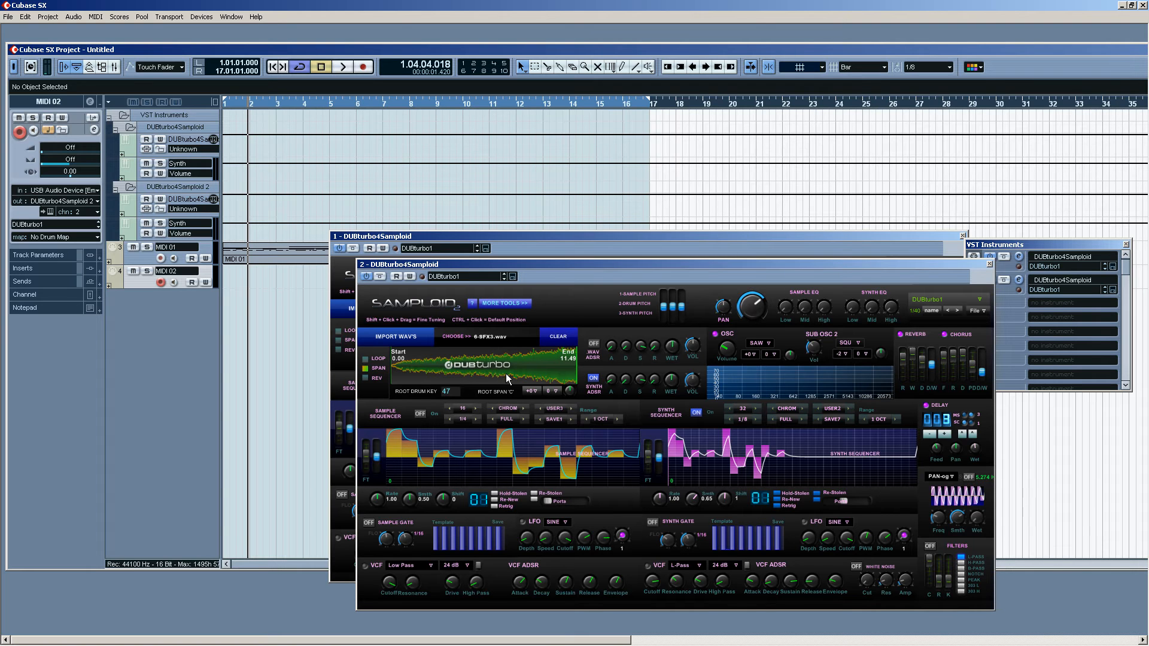
left_click(504, 342)
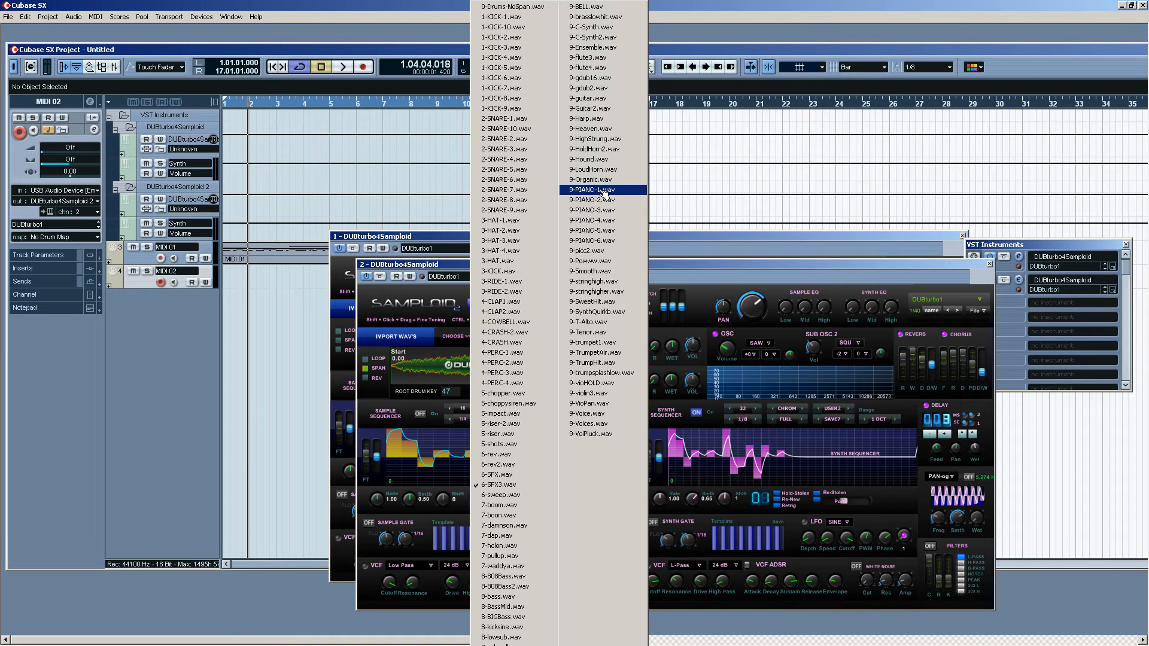
left_click(590, 27)
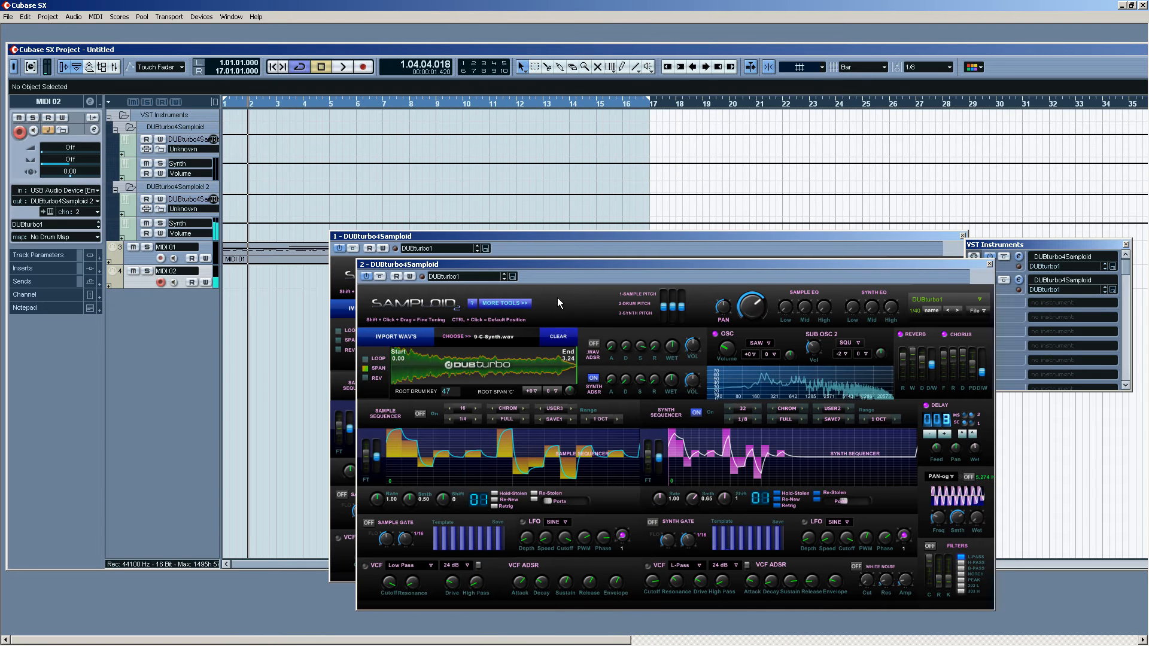
- Turn off the synth sequencer and the synth ADSR in the second Samploid, and turn on the WAV ADSR
left_click(696, 413)
left_click(594, 379)
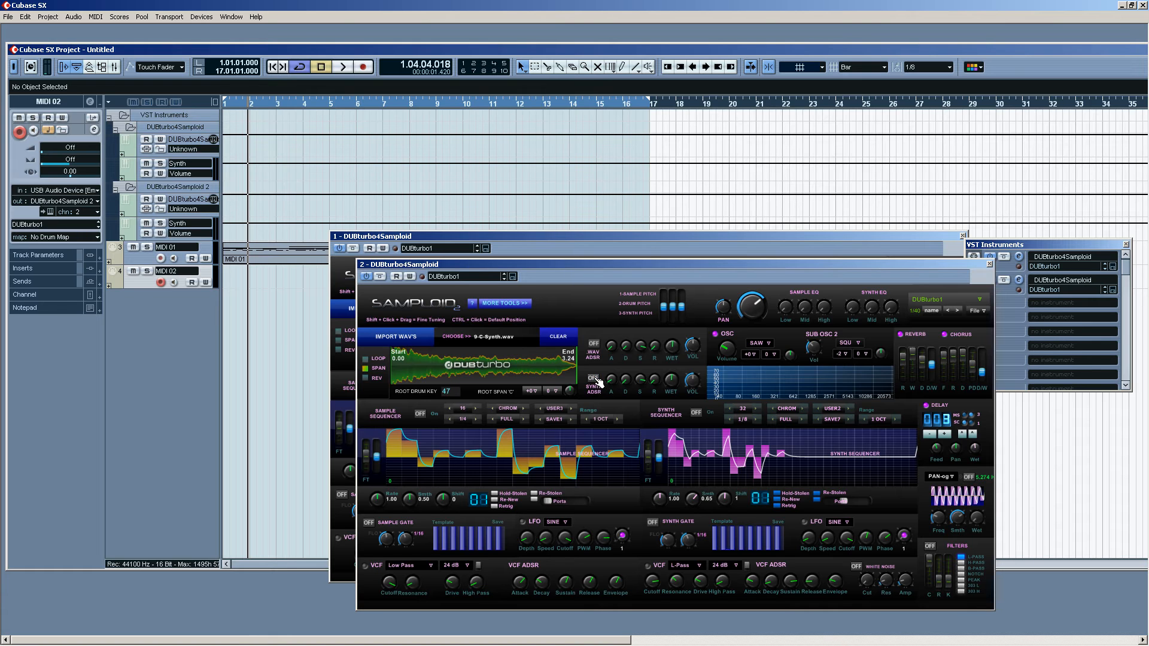
left_click(594, 343)
- Enable Loop, bring the sample's start and end markers together at 2.26 and set the root span to -1
left_click_drag(394, 367, 447, 367)
mouse_move(578, 373)
left_mouse_down()
mouse_move(506, 371)
mouse_move(561, 374)
left_mouse_up()
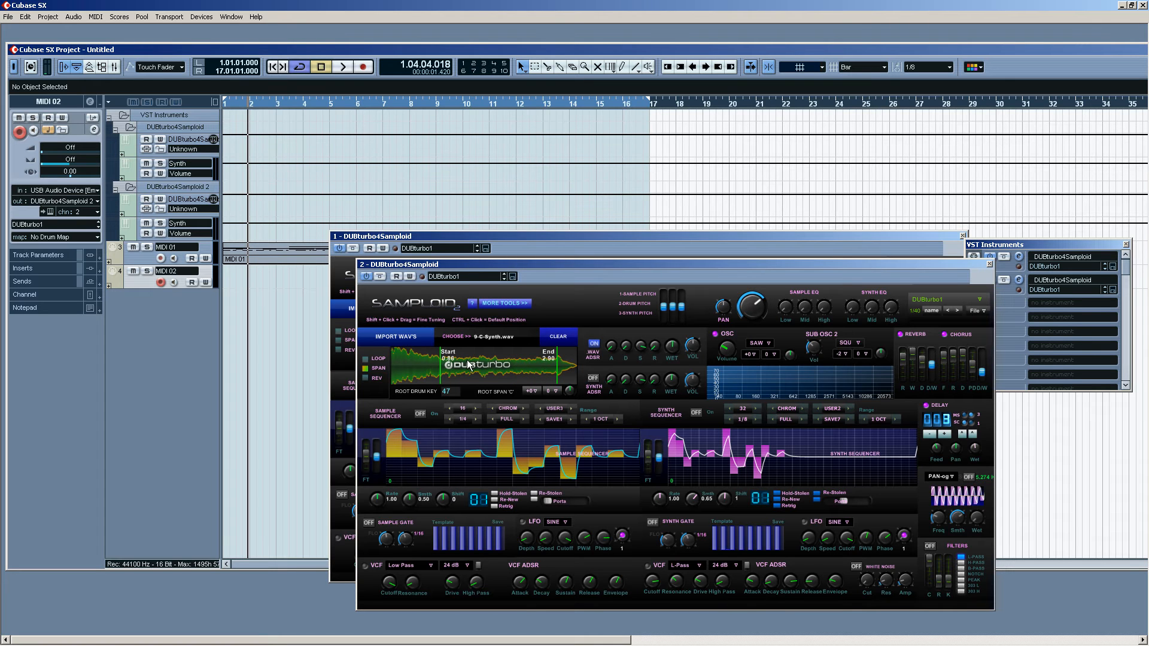
mouse_move(443, 366)
left_mouse_down()
mouse_move(550, 361)
mouse_move(520, 363)
left_mouse_up()
left_click_drag(554, 372, 556, 368)
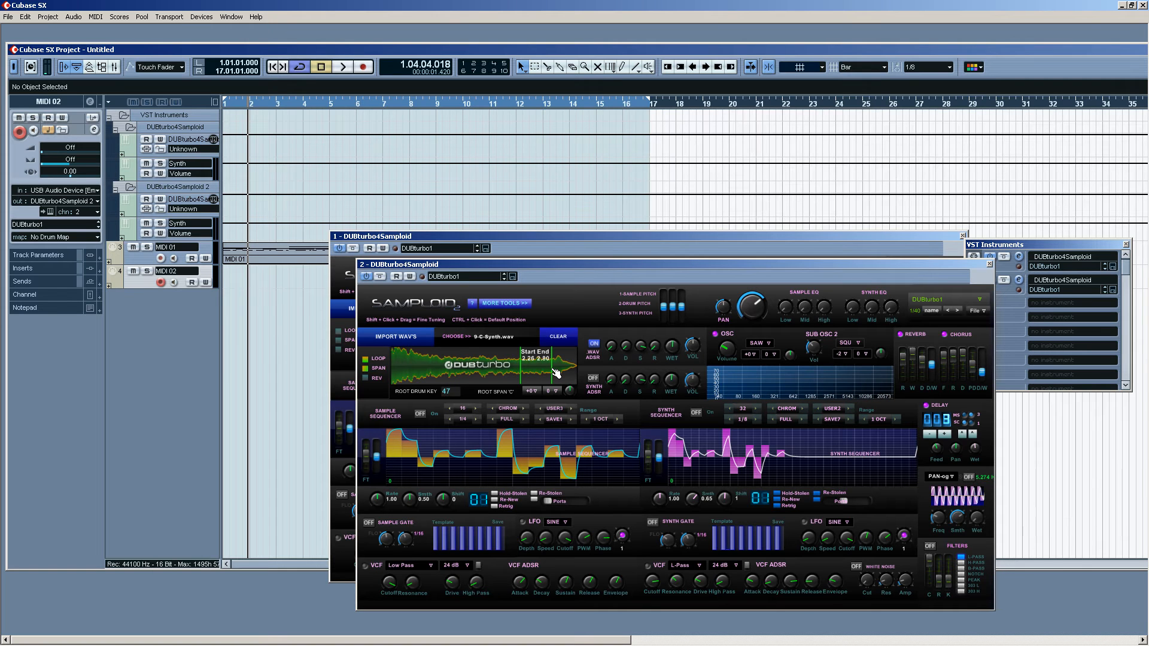
mouse_move(553, 372)
left_mouse_down()
mouse_move(514, 372)
mouse_move(526, 371)
left_mouse_up()
left_click_drag(526, 372, 525, 371)
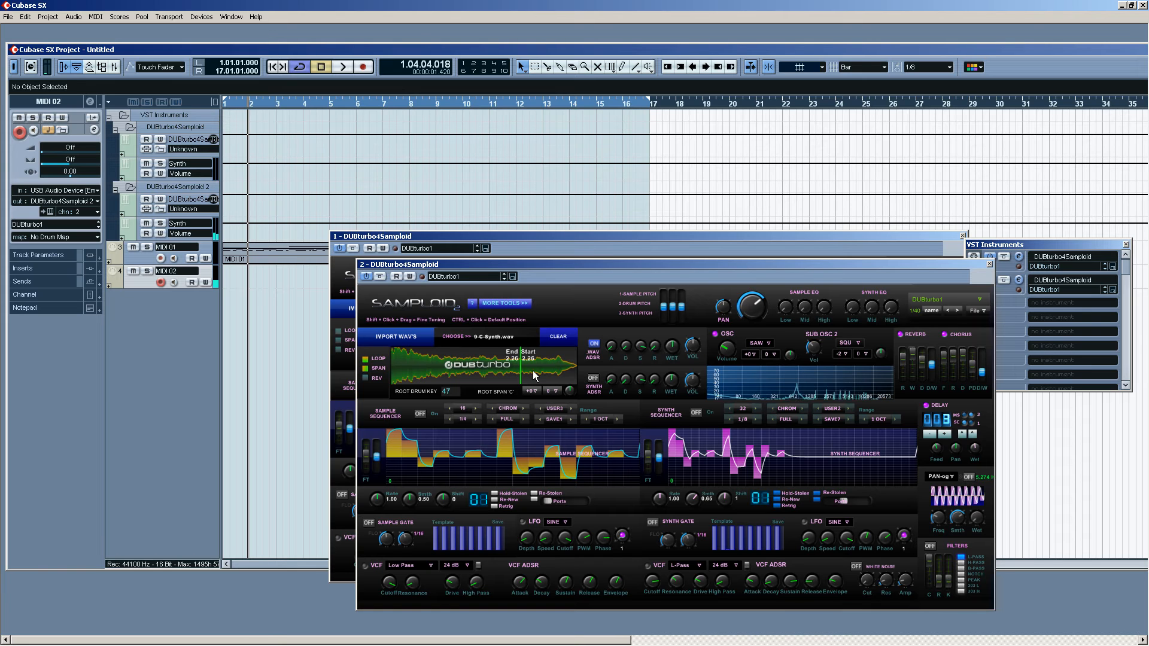
left_click(532, 392)
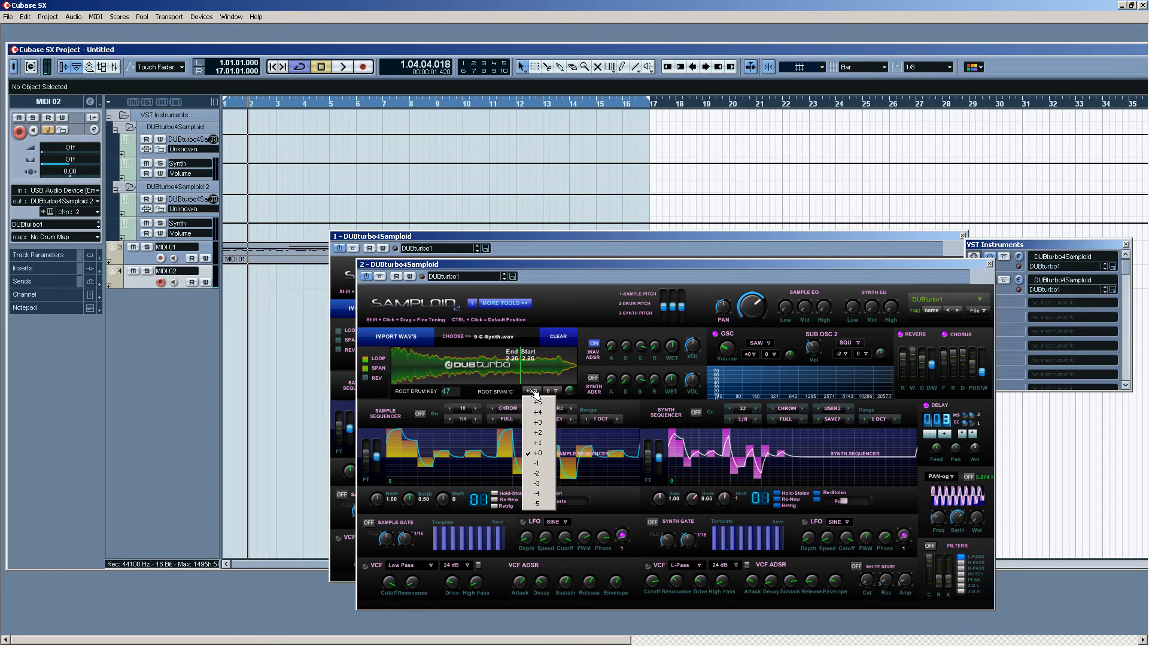
left_click(542, 465)
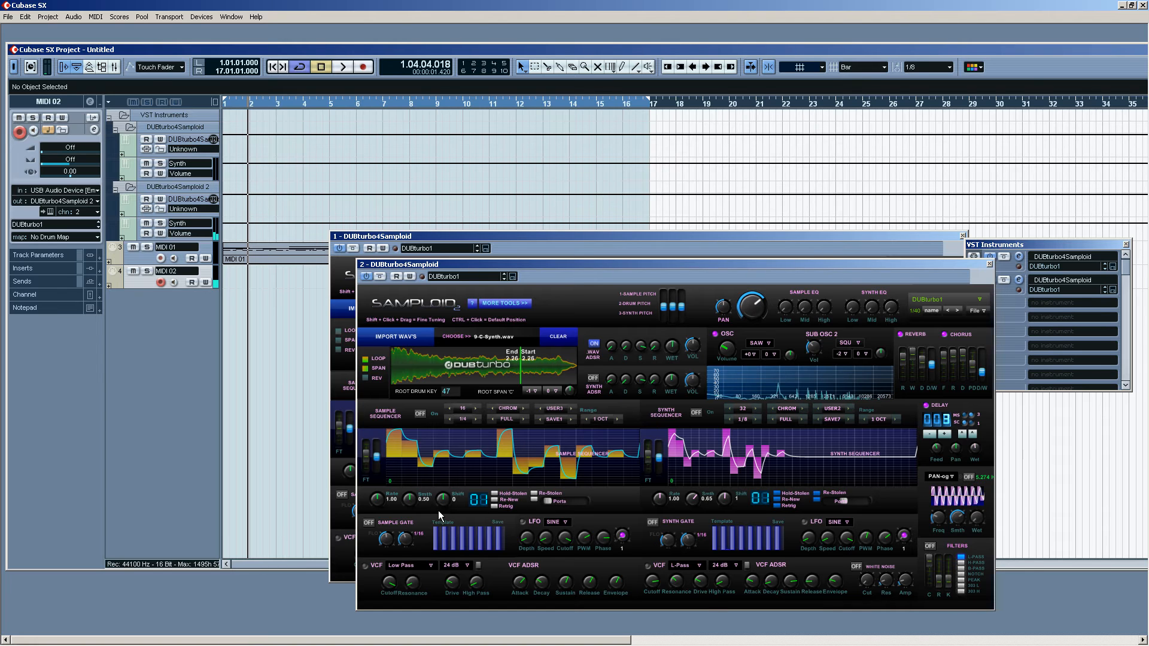
- Try the sample gate, switch it back off and turn on the sample LFO
left_click(369, 523)
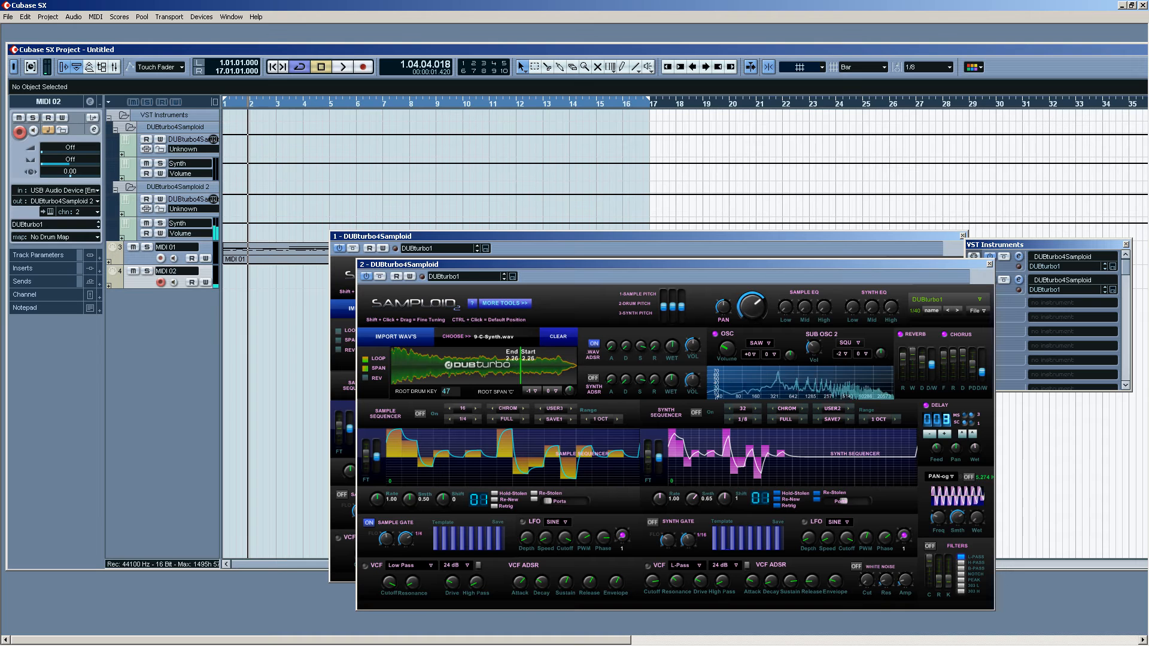
left_click(522, 549)
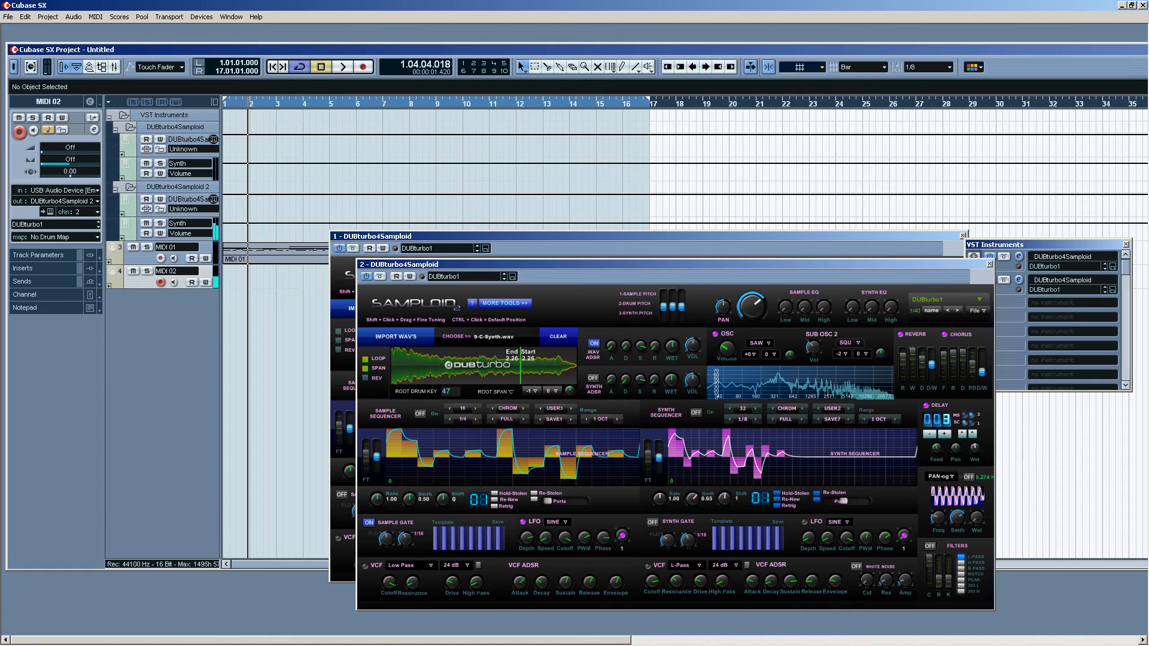
left_click(369, 523)
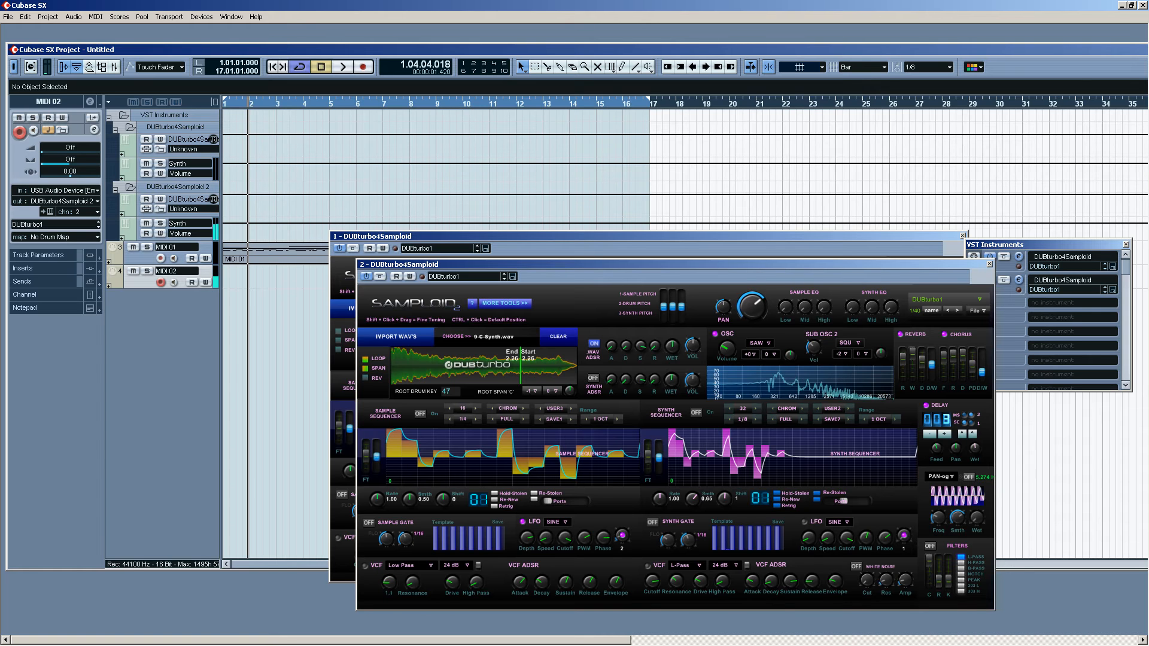
- Try the sample sequencer and reset the loop markers to start at about 0.89 and end at about 2.18
left_click(420, 413)
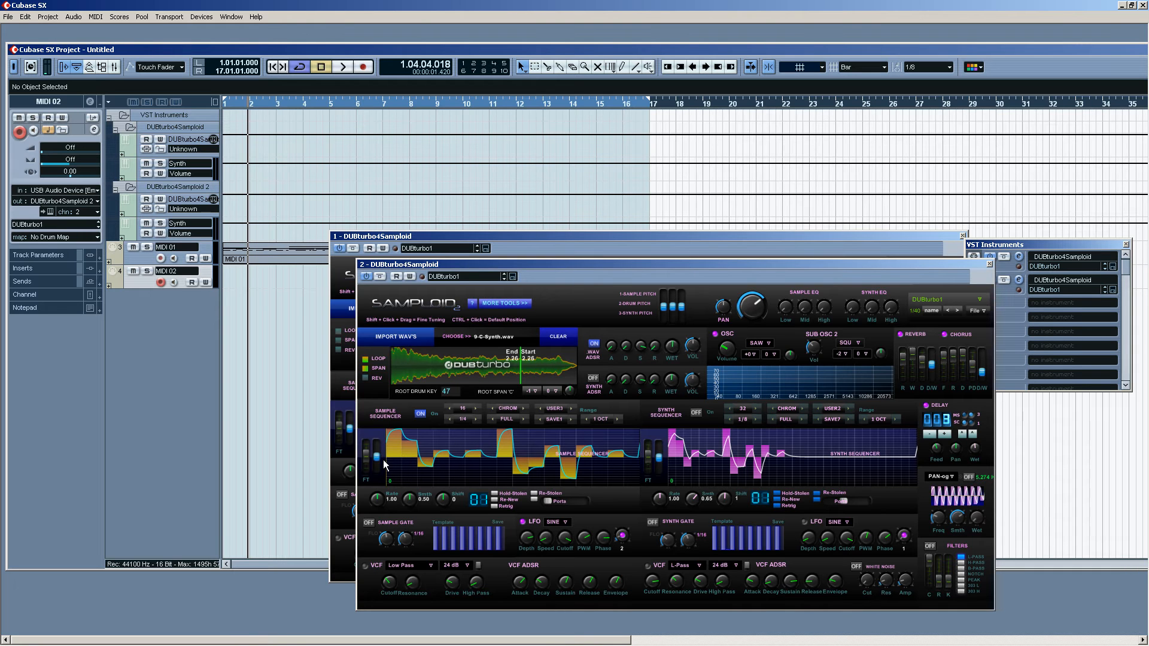
mouse_move(520, 361)
left_mouse_down()
mouse_move(577, 366)
mouse_move(437, 369)
left_mouse_up()
left_click_drag(550, 381, 521, 382)
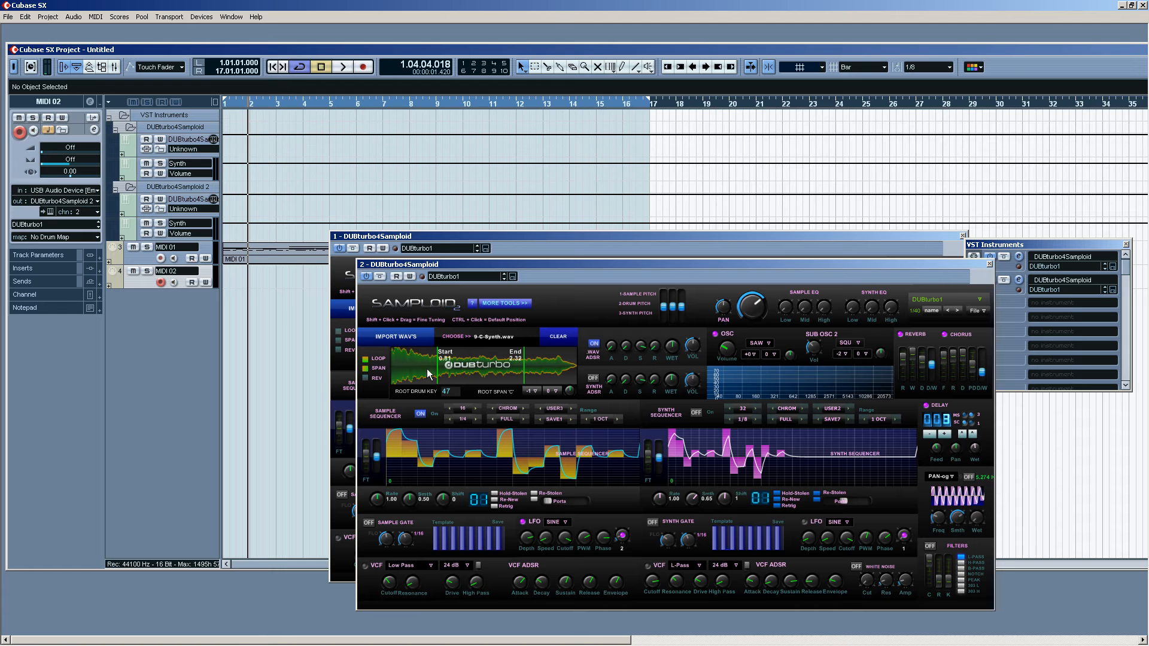
left_click_drag(441, 379, 446, 378)
left_click_drag(527, 372, 519, 374)
left_click(421, 413)
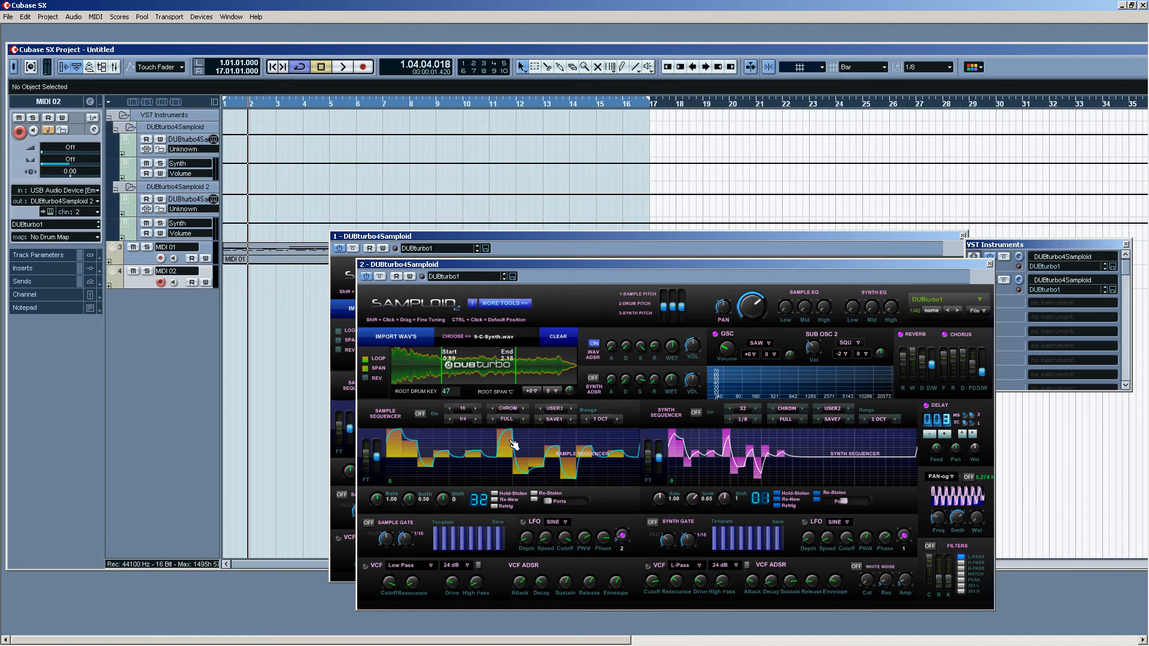
- Set the sample voices to 1 with Re-Stolen enabled, and try a higher portamento before lowering it again
left_click_drag(478, 506, 478, 521)
left_click(535, 494)
left_click(547, 501)
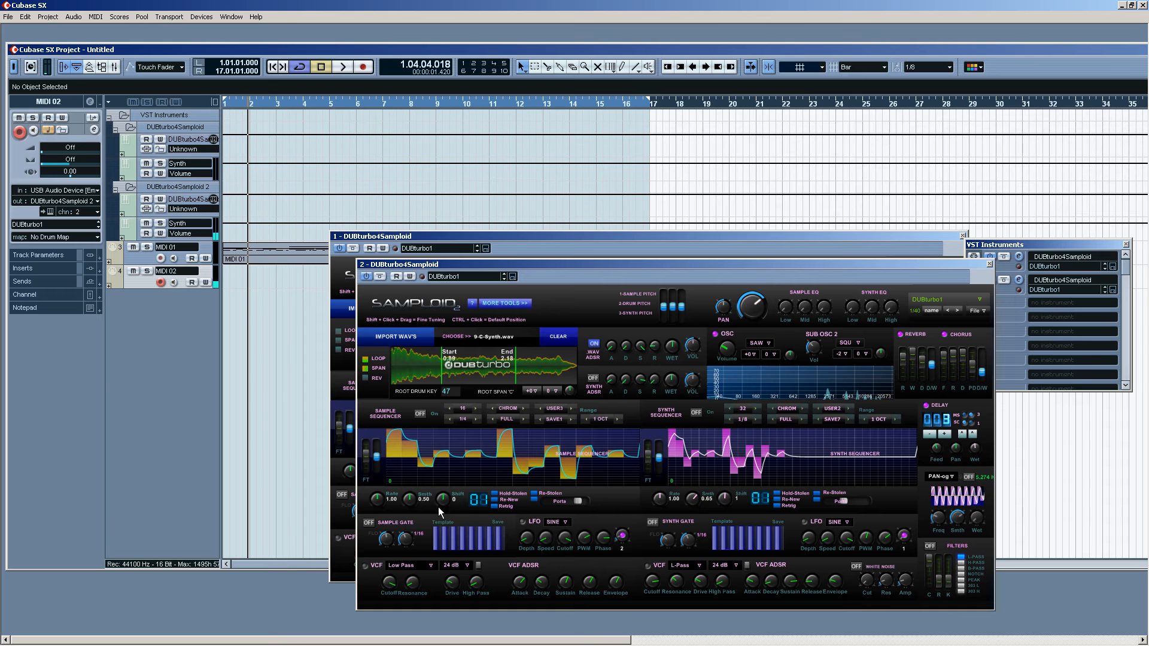
left_click(370, 522)
left_click(577, 501)
- Turn on the sample sequencer and set its number of steps to 32
left_click(422, 413)
left_click(467, 413)
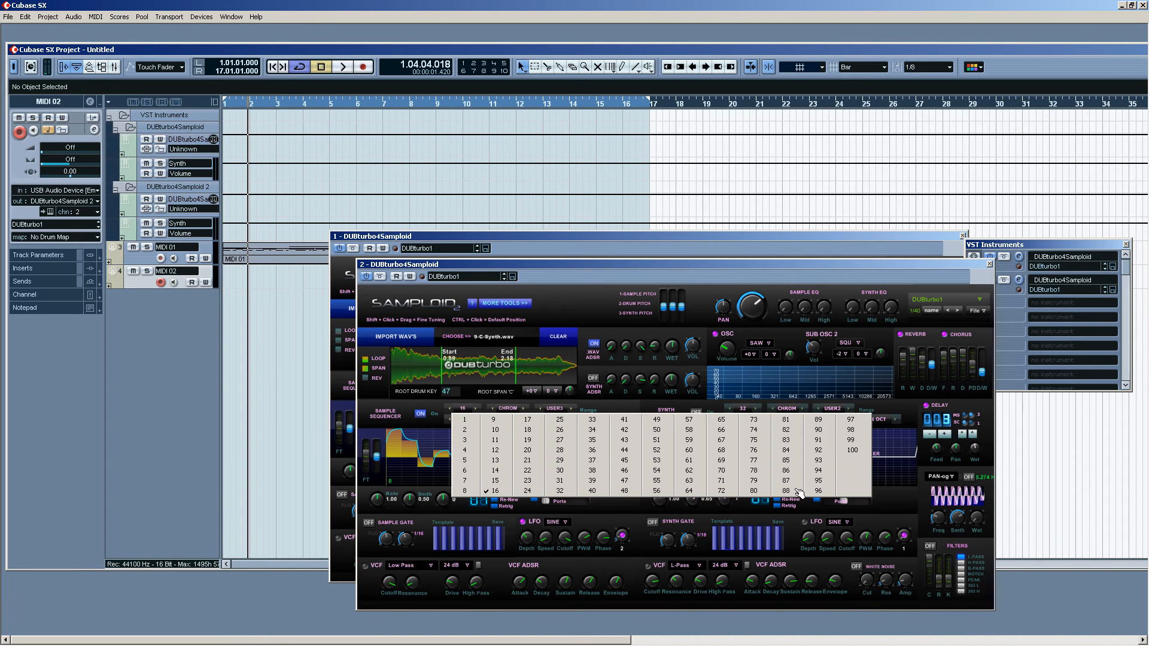
left_click(564, 491)
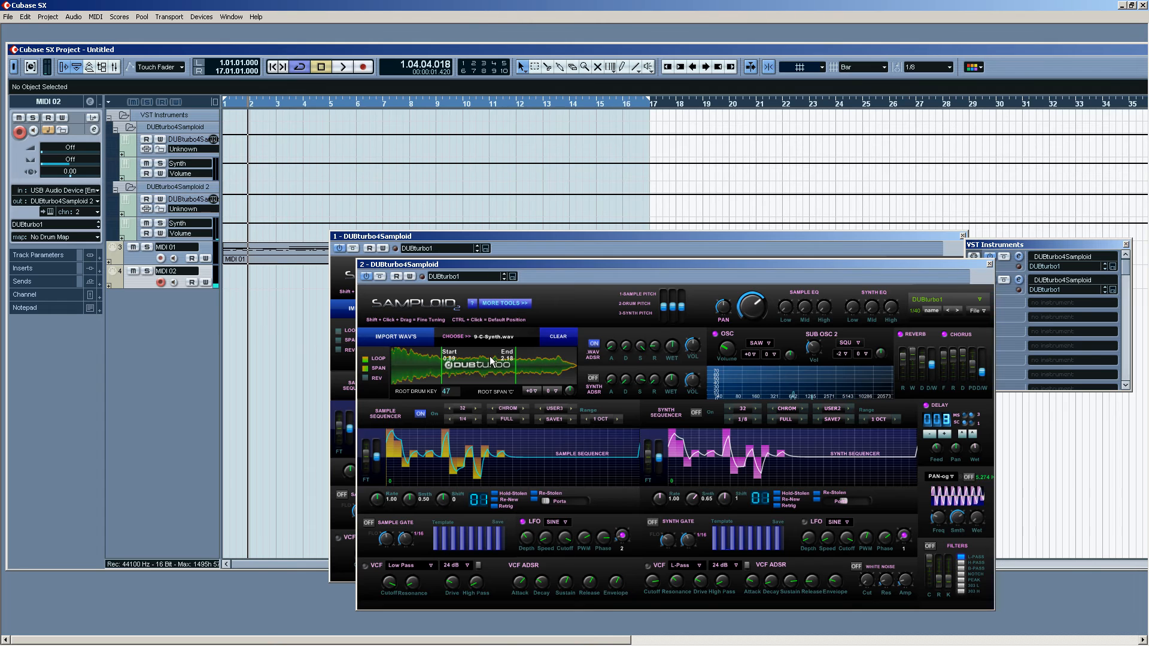
- Switch the sample to 9-C-Synth2.wav and reduce the sample sequencer's depth to 0.39
left_click(502, 337)
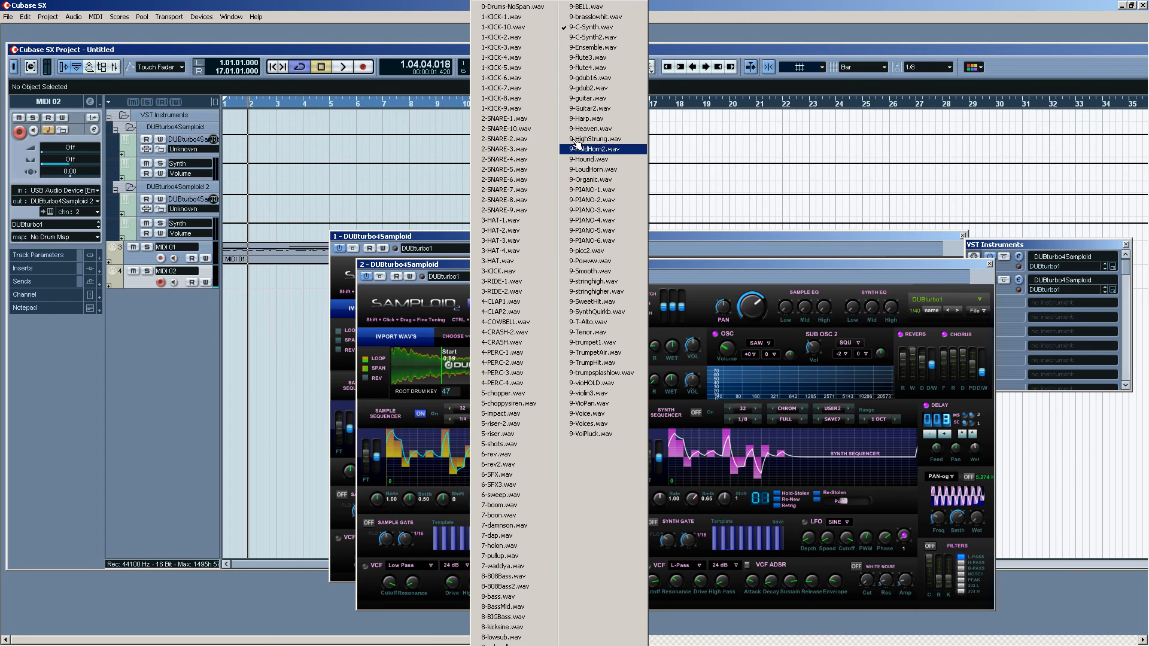
left_click(596, 37)
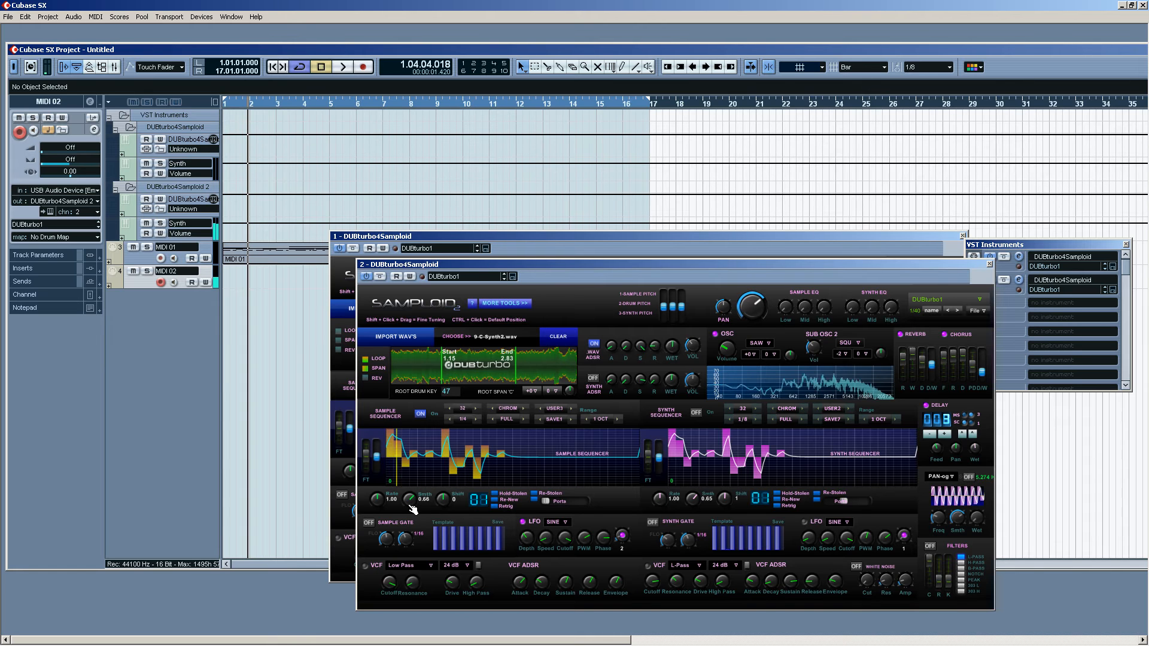
left_click_drag(413, 510, 453, 431)
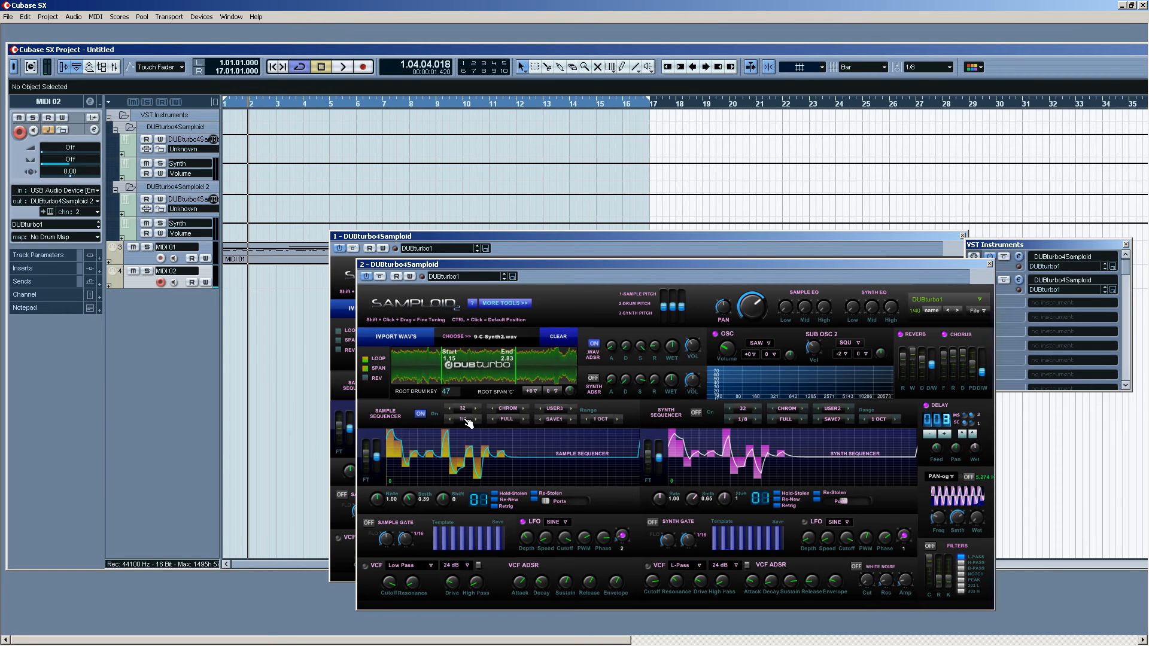
- Set the sample sequencer's step length to 1/8 and raise its depth to about 0.73
left_click(467, 420)
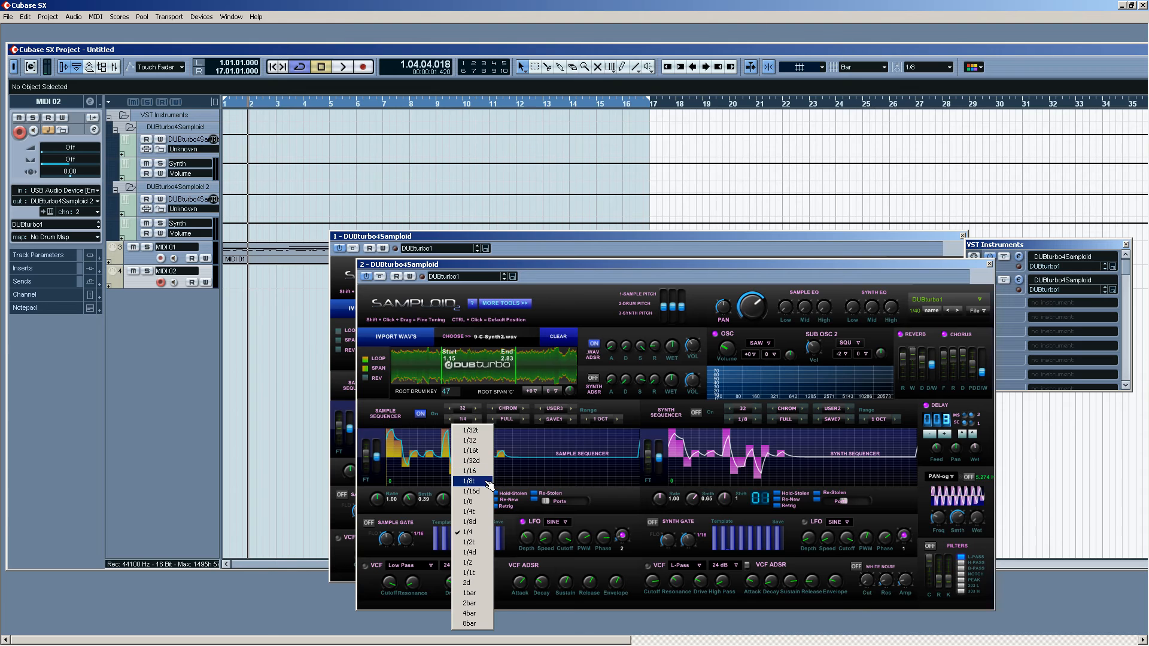
left_click(471, 501)
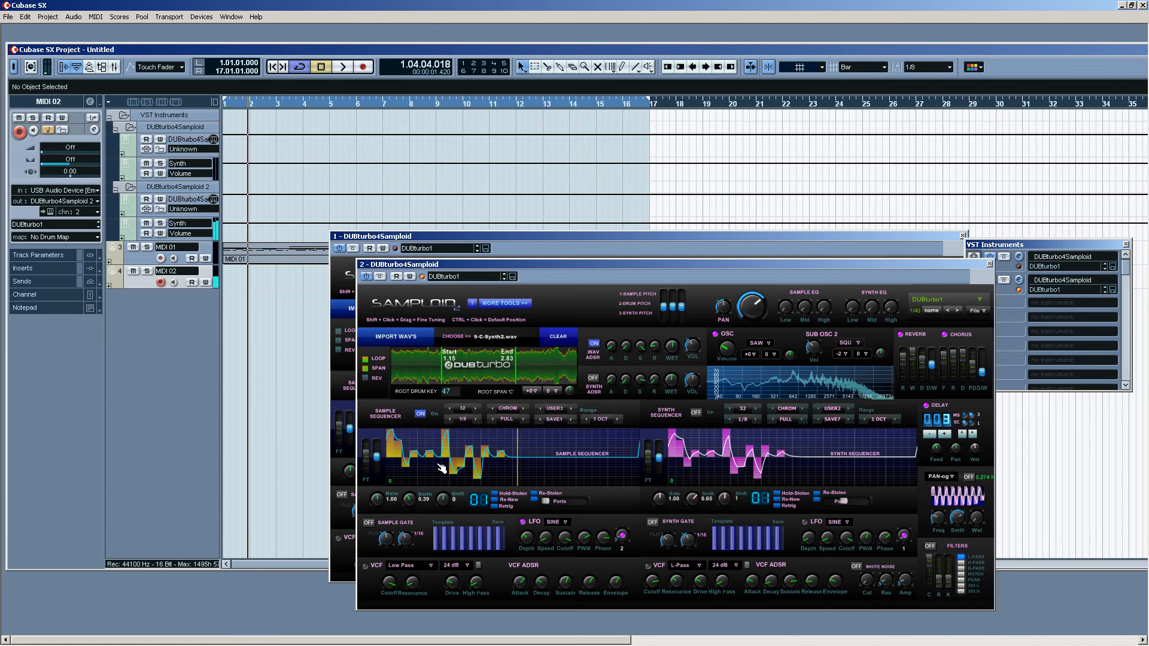
left_click_drag(414, 494, 415, 479)
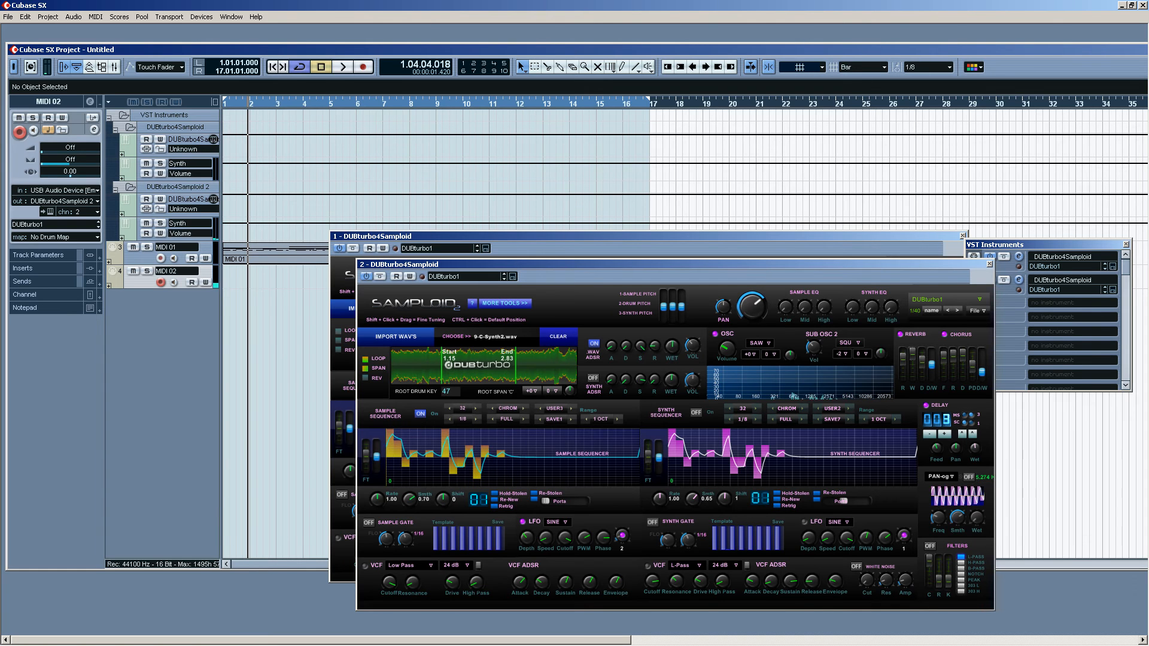
- Change the sample sequencer's mode from FULL to ABSOL, keeping the 1/8 step length and CHROM scale
left_click(464, 419)
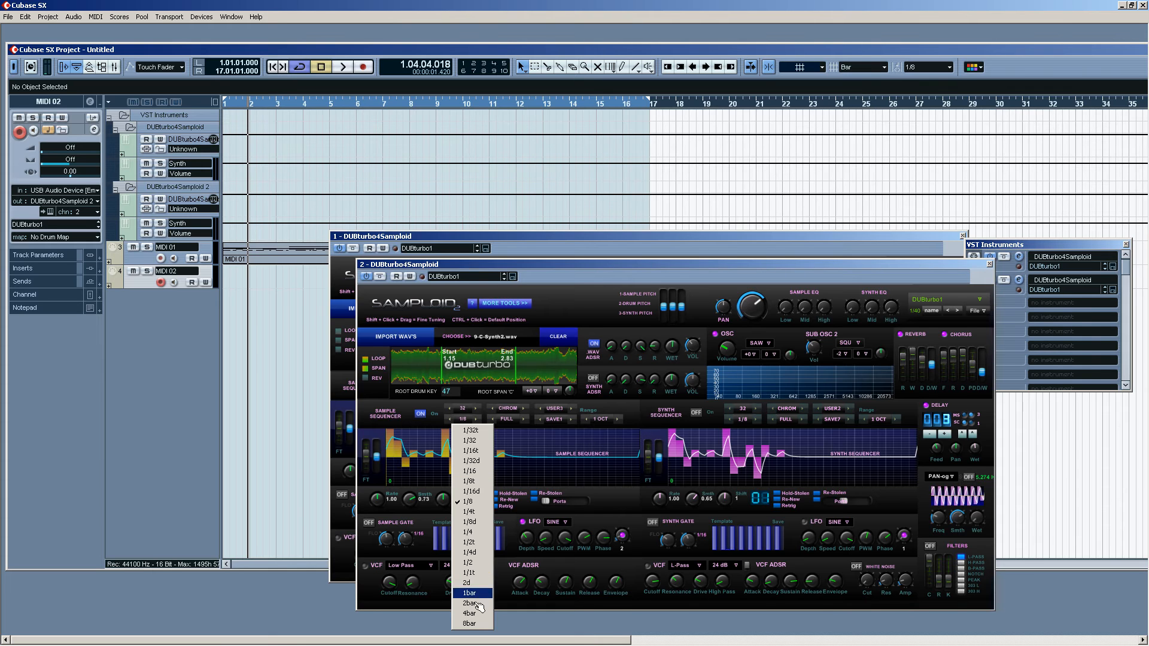
left_click(518, 412)
left_click(515, 412)
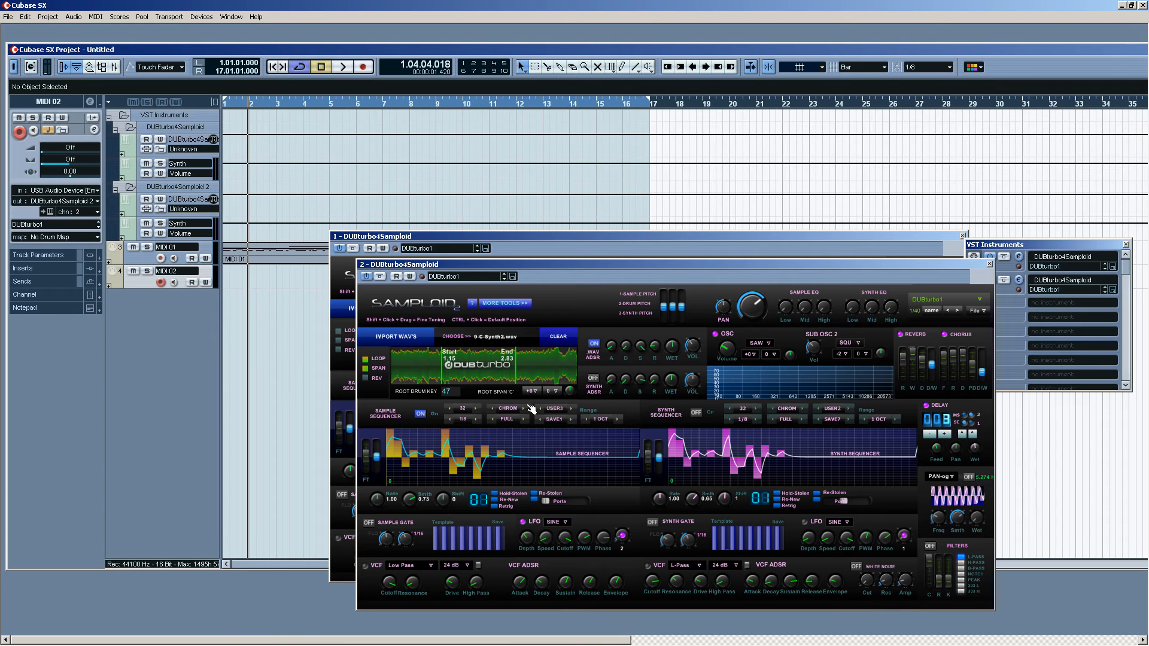
left_click(515, 420)
left_click(516, 442)
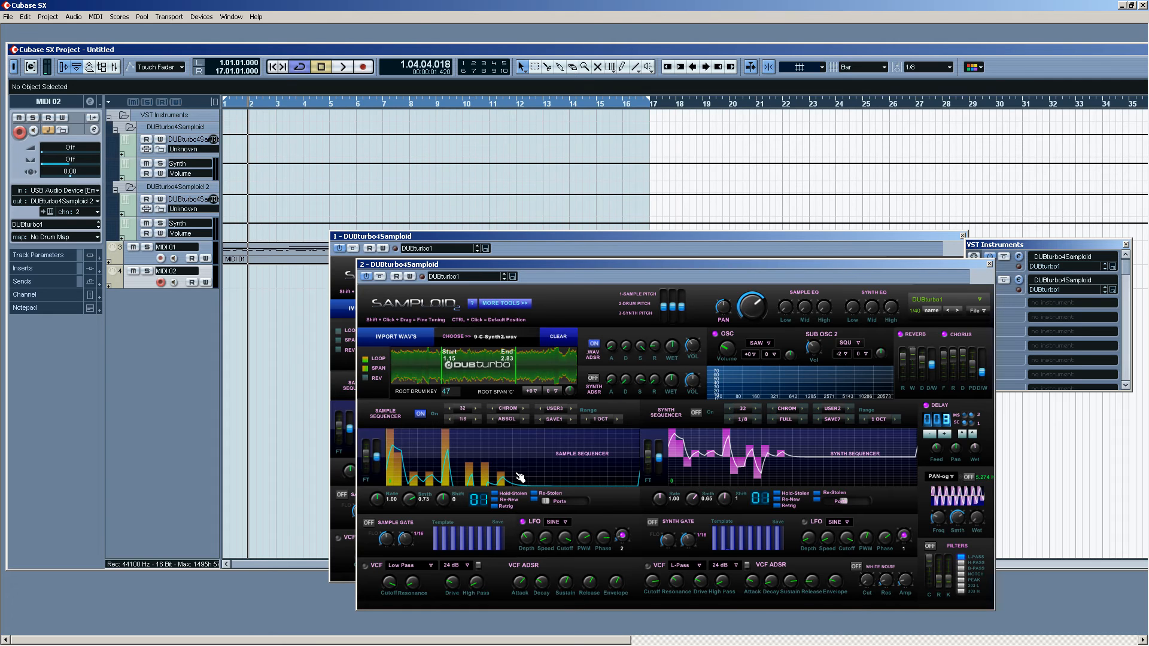
- Set the sample sequencer's mode back to FULL
left_click(512, 421)
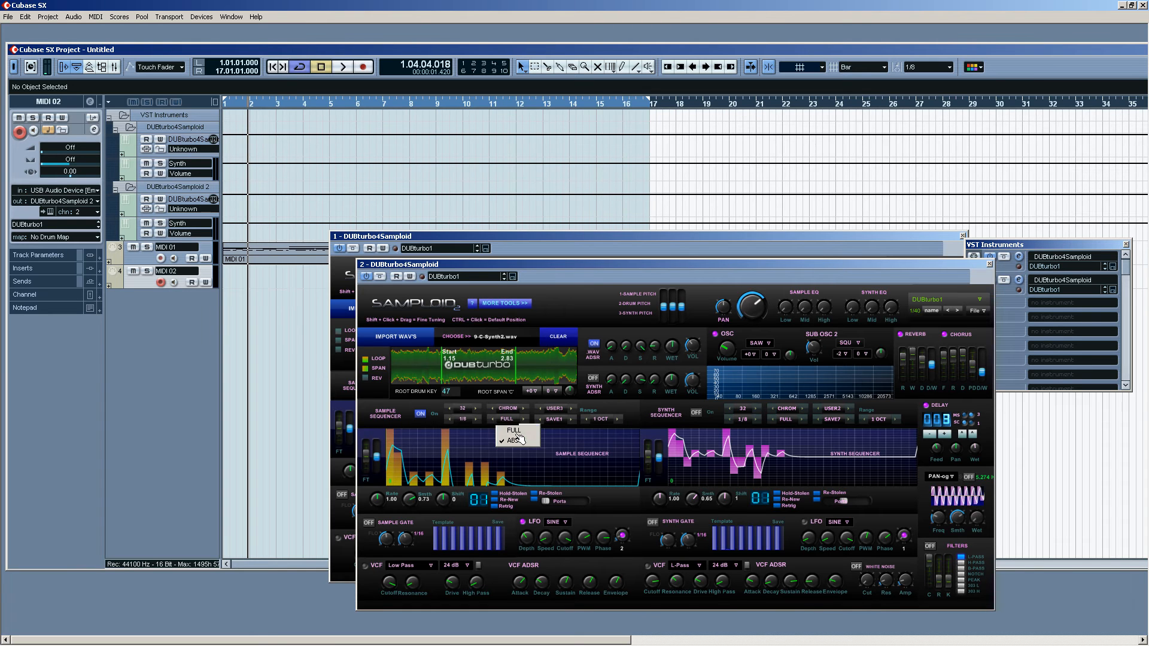
left_click(516, 432)
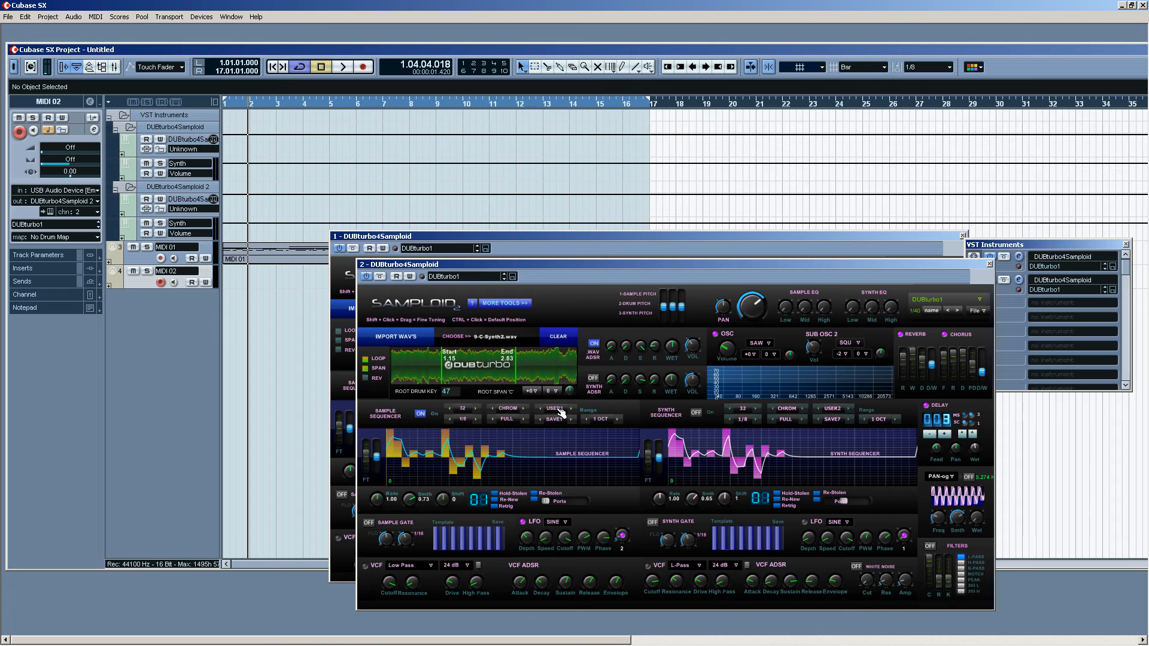
left_click(560, 411)
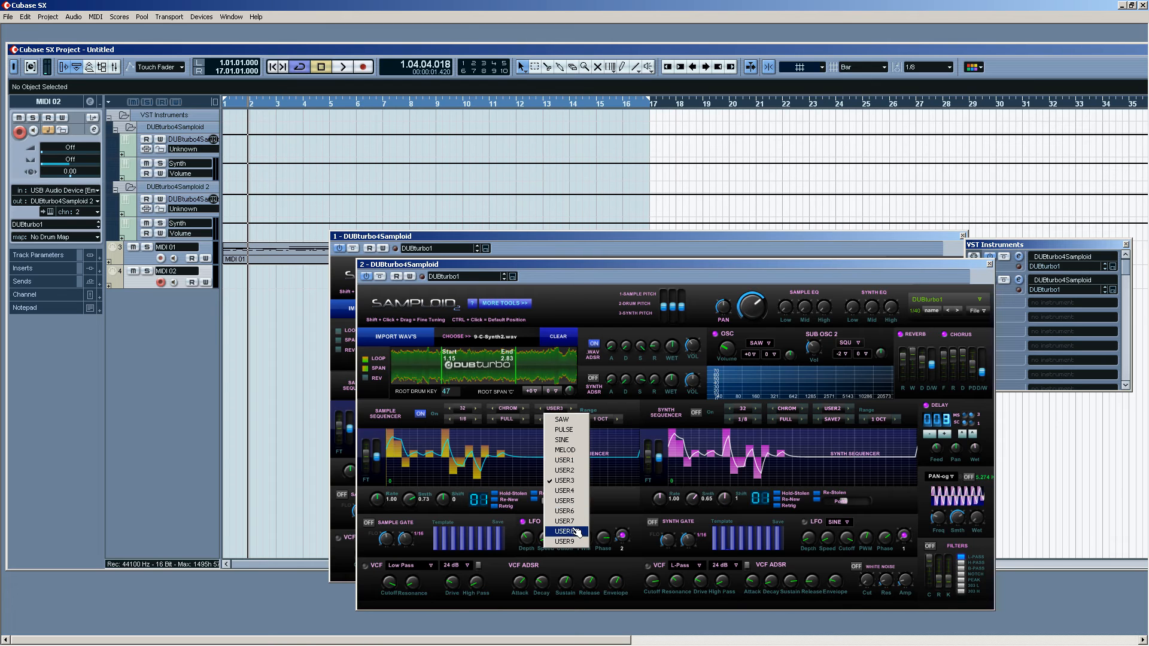
left_click(602, 414)
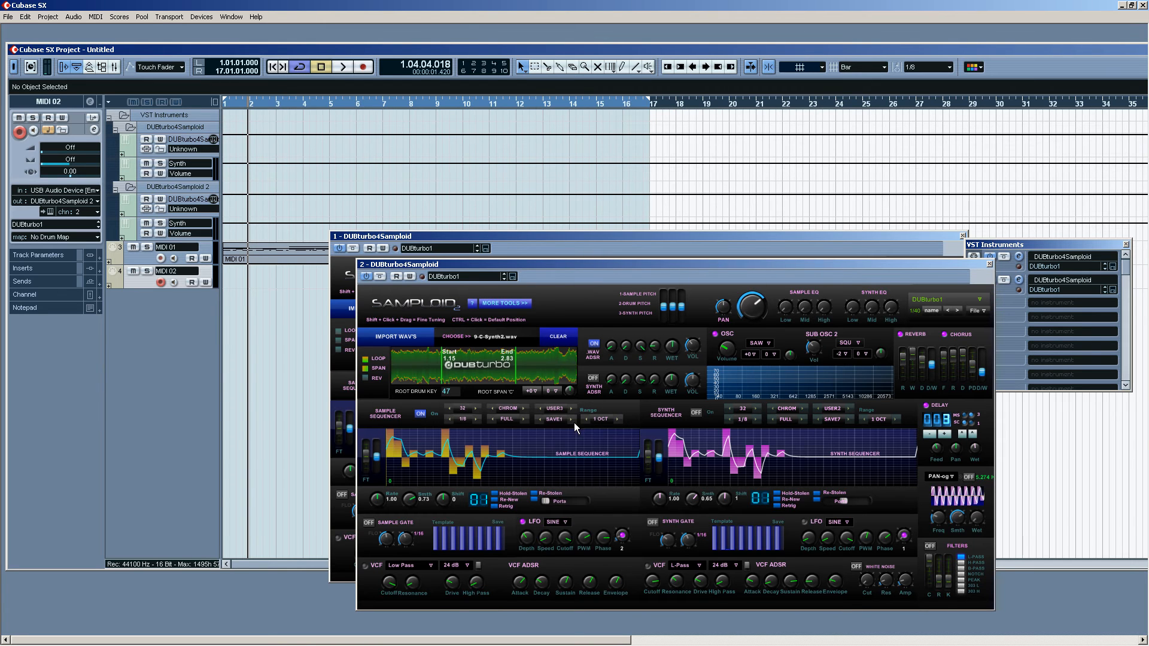
left_click(555, 420)
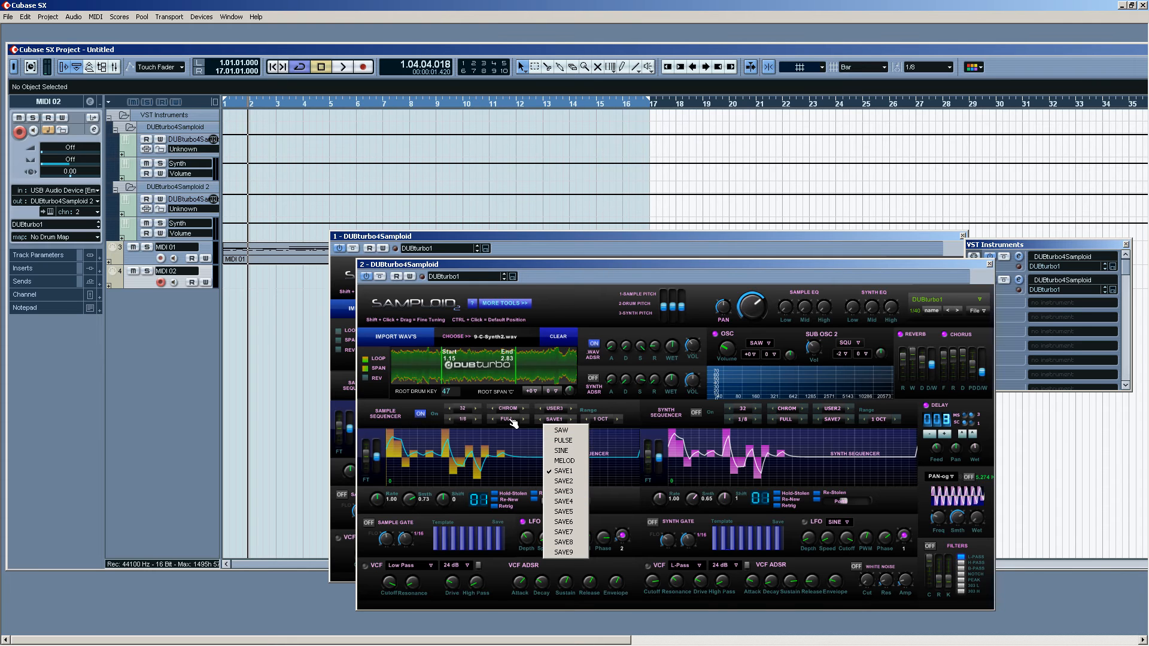
left_click(588, 317)
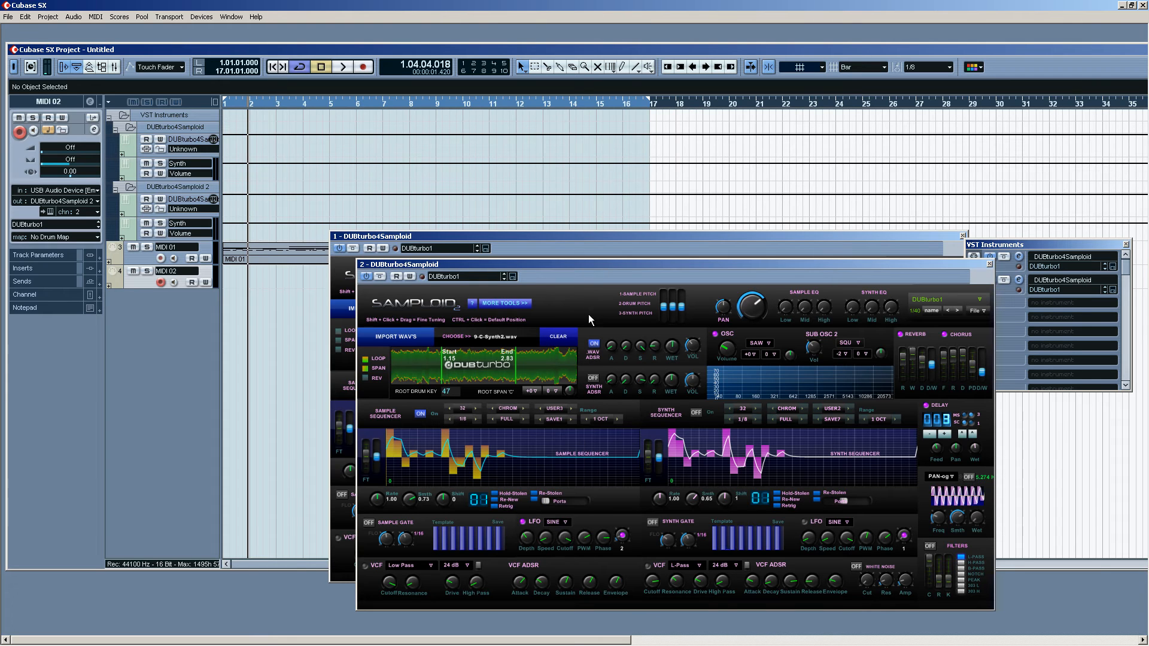
left_click(605, 423)
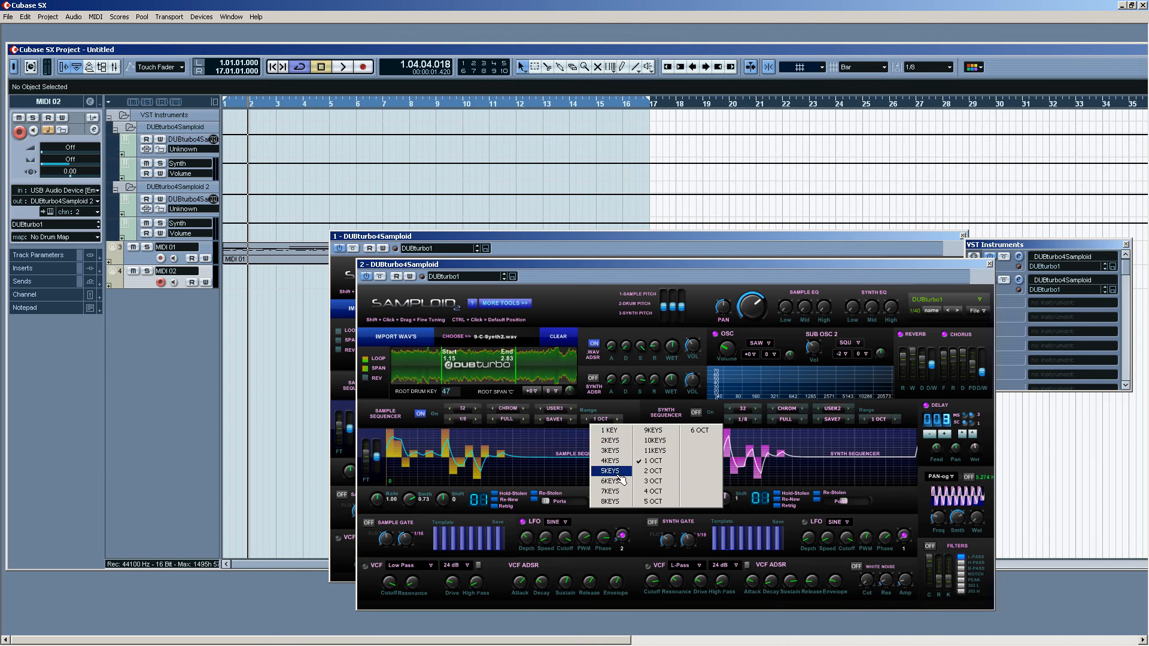
left_click(631, 402)
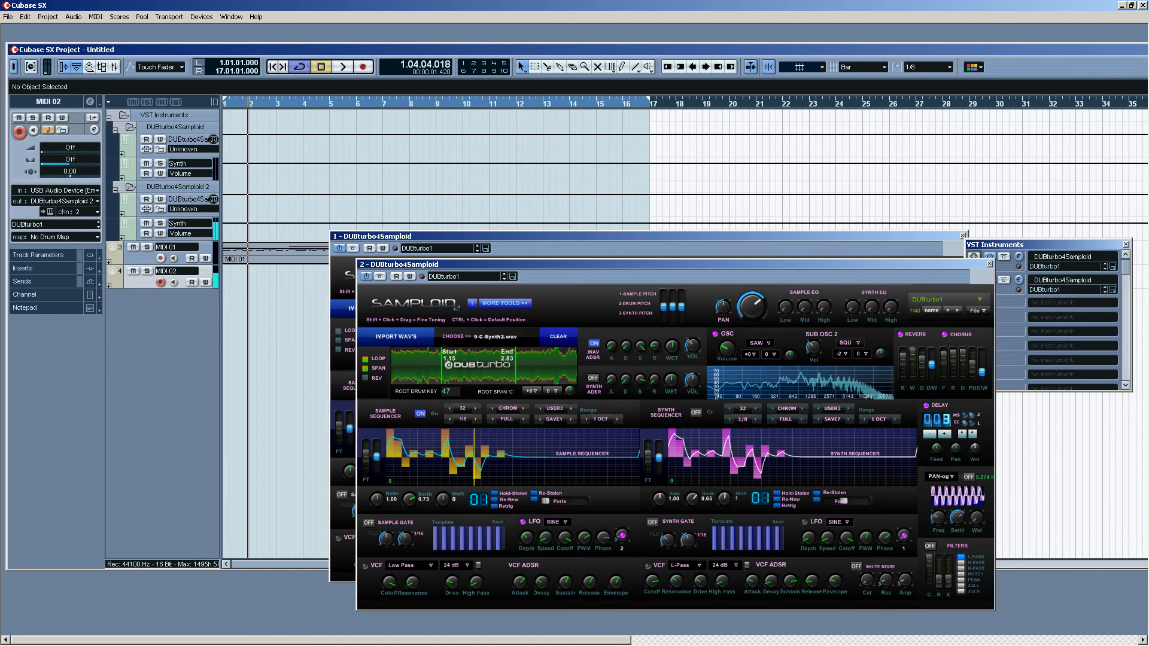
- Try out the sequencer slider and the pitch sliders while the sequenced sample plays
left_click(380, 464)
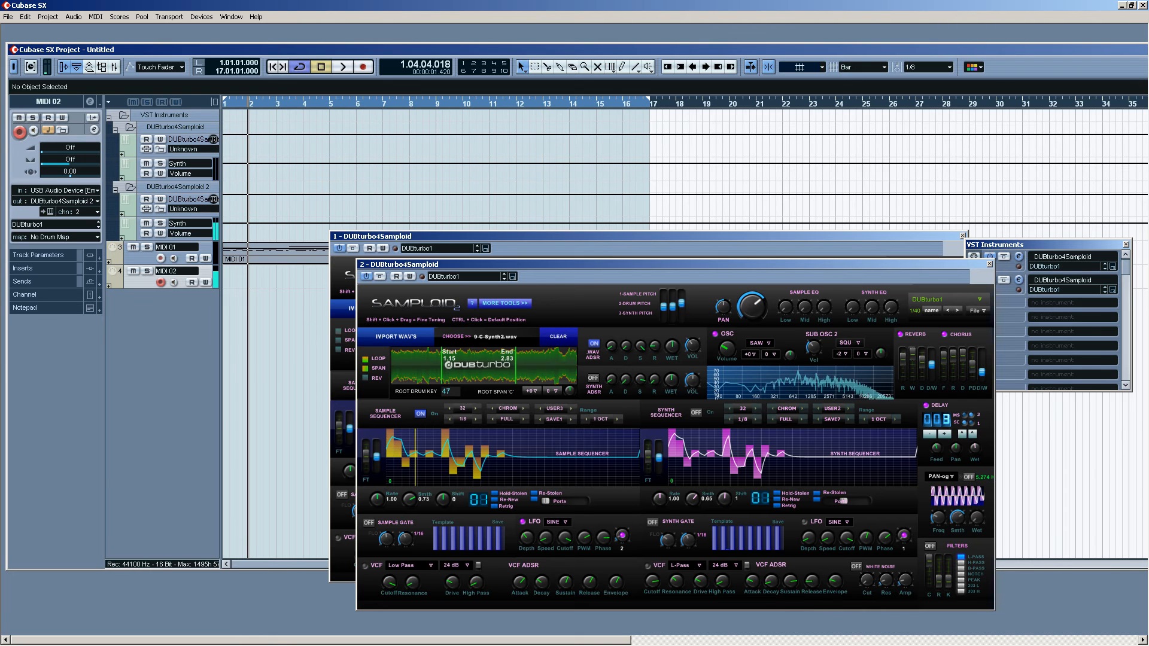
mouse_move(673, 307)
left_mouse_down()
mouse_move(663, 294)
mouse_move(663, 306)
left_mouse_up()
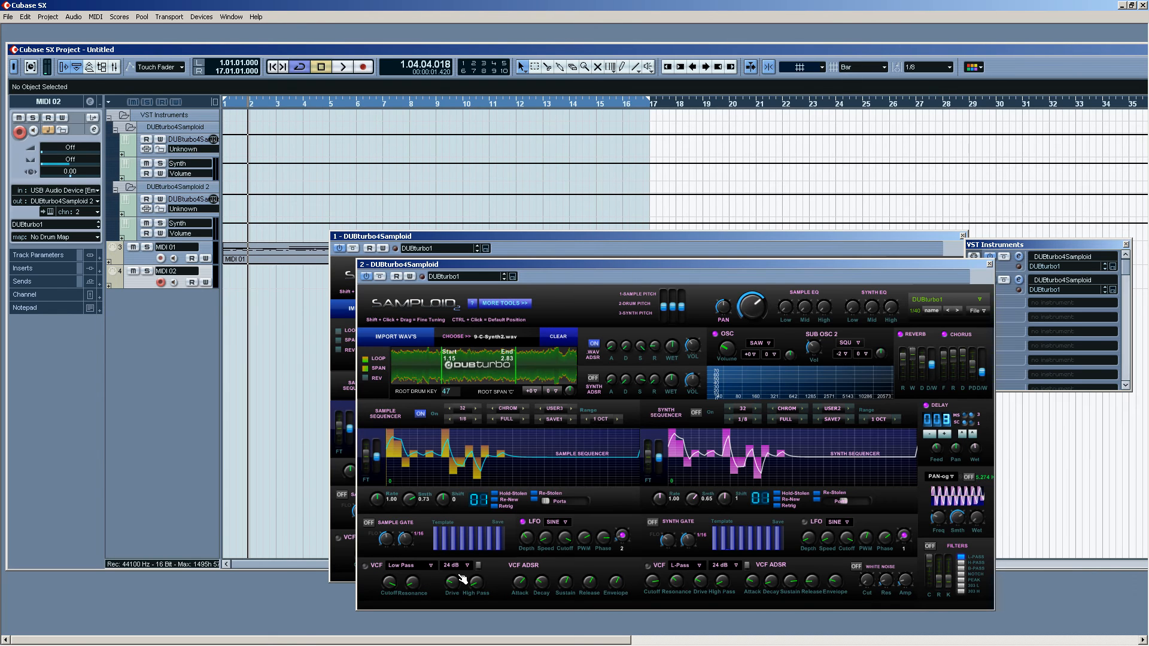
- Set the sample sequencer's step length to 1/4 and the sample's root span octave to -1
left_click(467, 419)
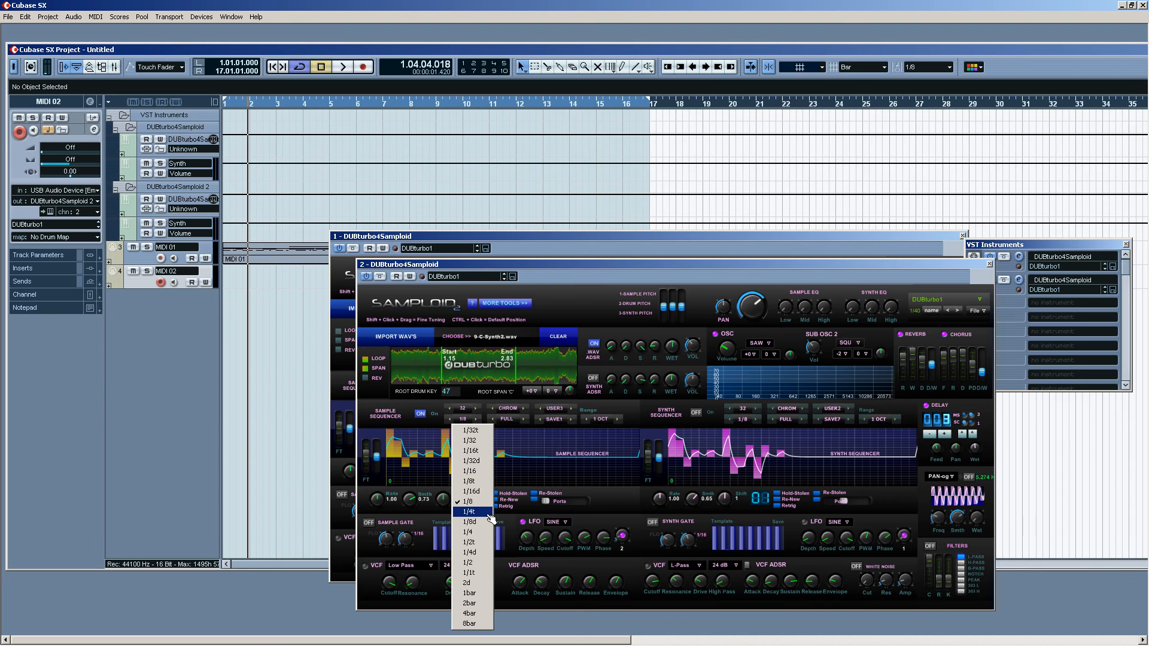
left_click(468, 532)
left_click(533, 392)
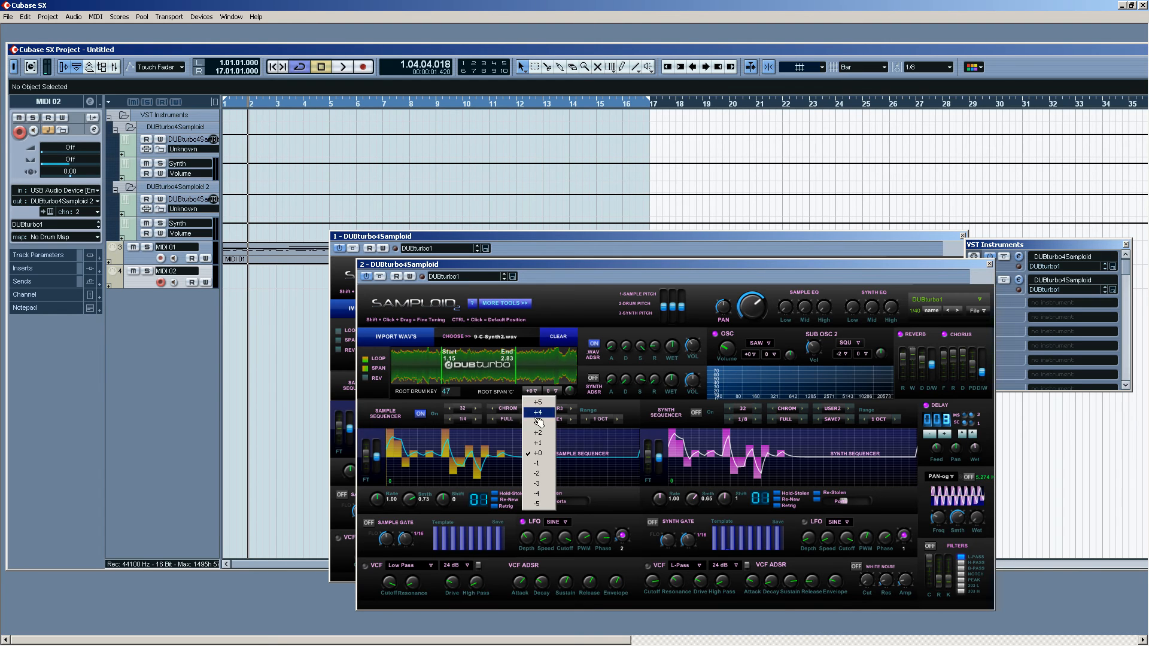
left_click(532, 480)
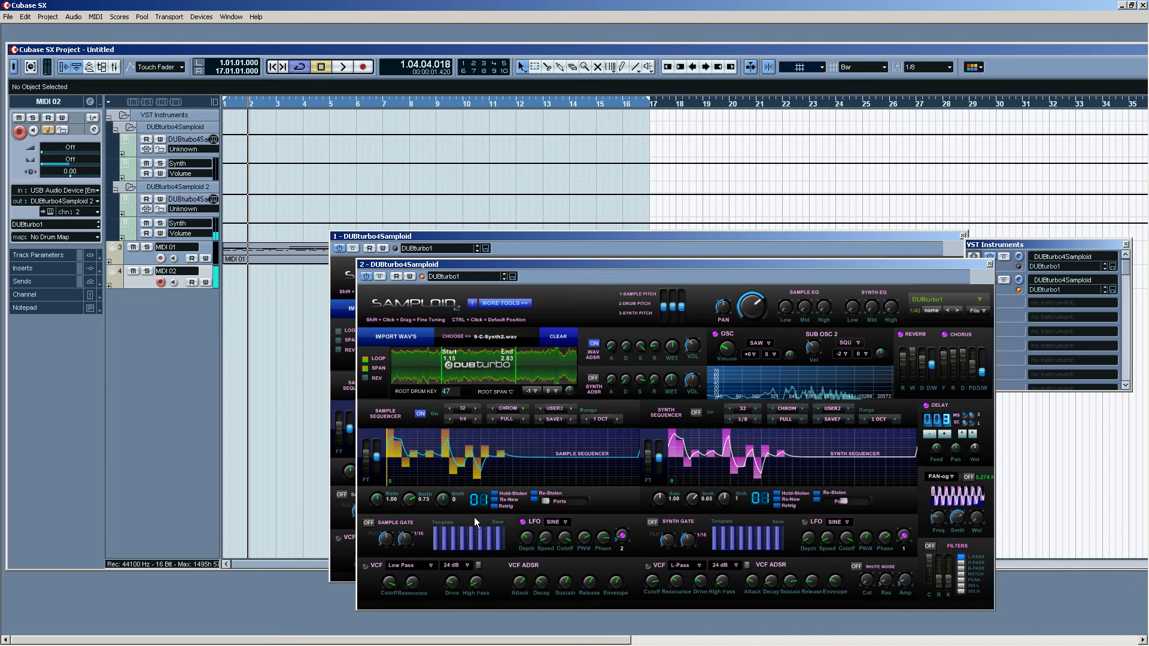
- Turn on the sample gate and edit the bars of its step pattern
left_click(370, 524)
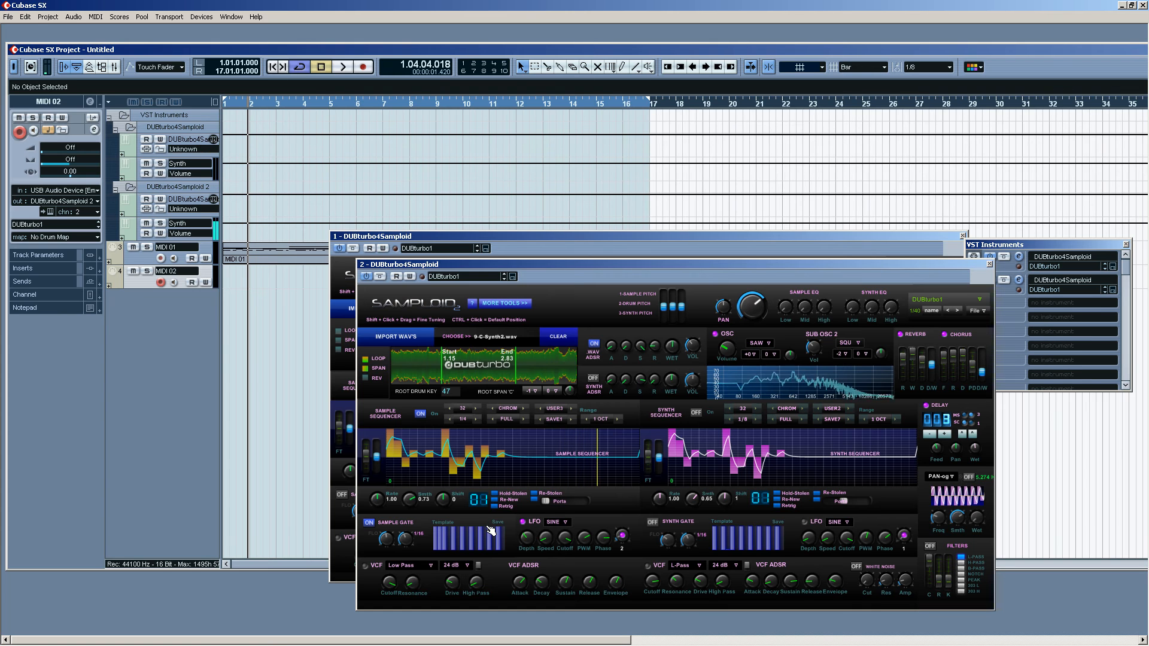
left_click_drag(527, 543, 527, 537)
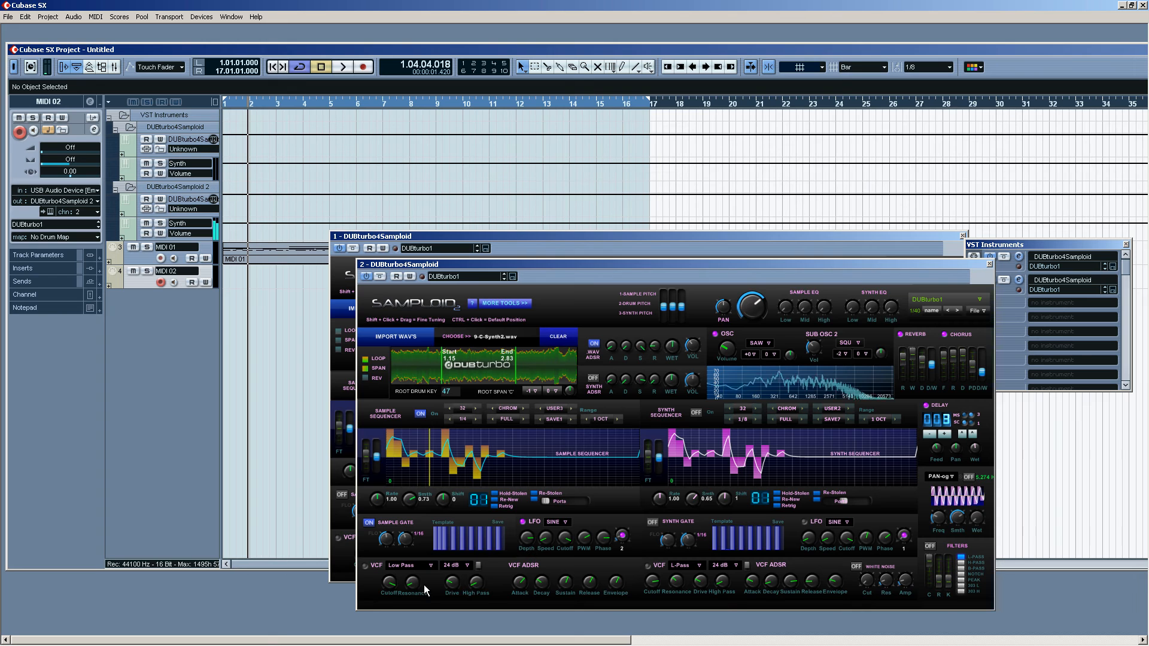
left_click_drag(389, 582, 389, 582)
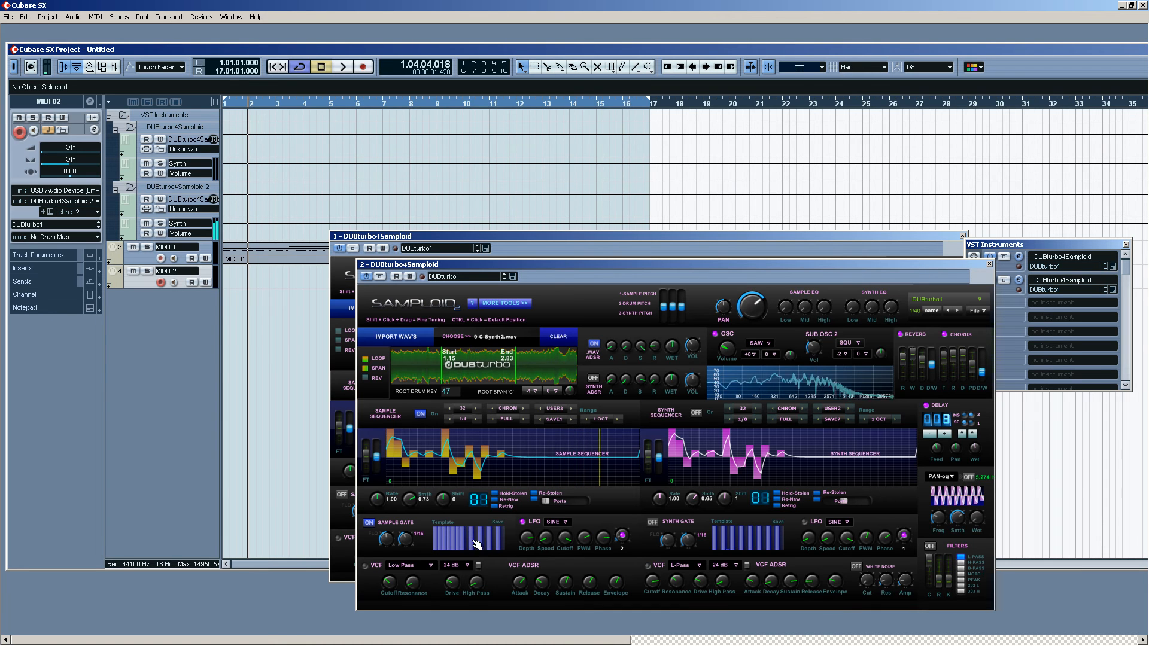
mouse_move(486, 544)
left_mouse_down()
mouse_move(496, 547)
mouse_move(441, 540)
mouse_move(454, 531)
mouse_move(453, 553)
mouse_move(460, 531)
mouse_move(466, 548)
mouse_move(506, 535)
mouse_move(466, 533)
mouse_move(465, 522)
mouse_move(476, 535)
mouse_move(466, 554)
mouse_move(485, 530)
mouse_move(491, 556)
mouse_move(453, 554)
left_mouse_up()
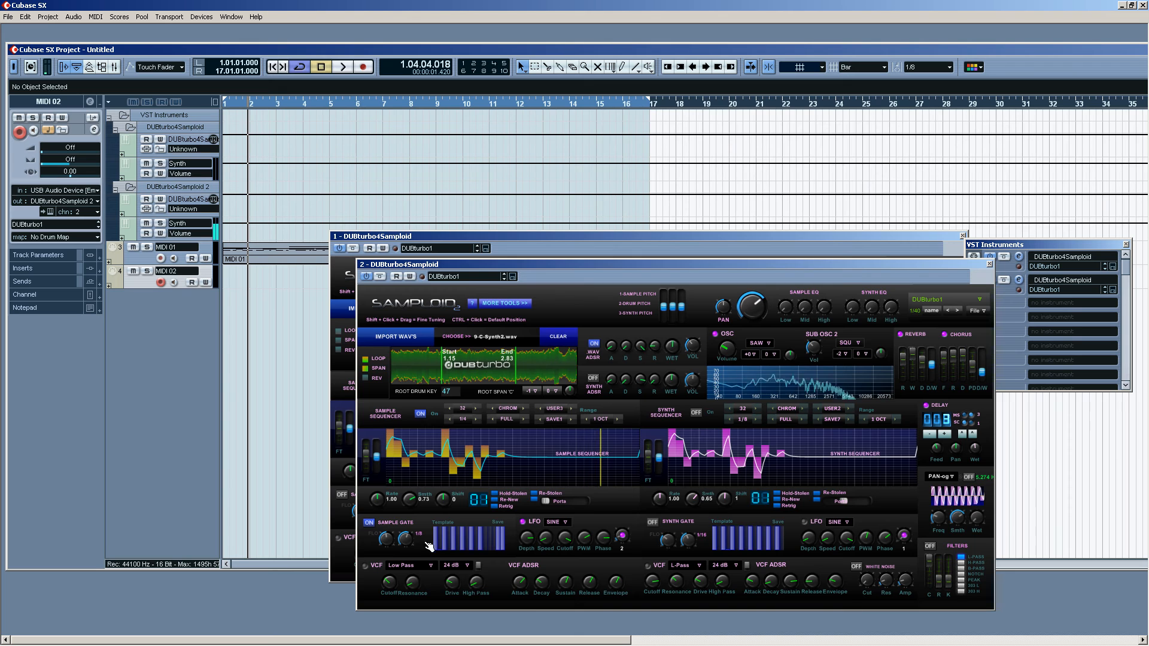
left_click(491, 530)
left_click(495, 533)
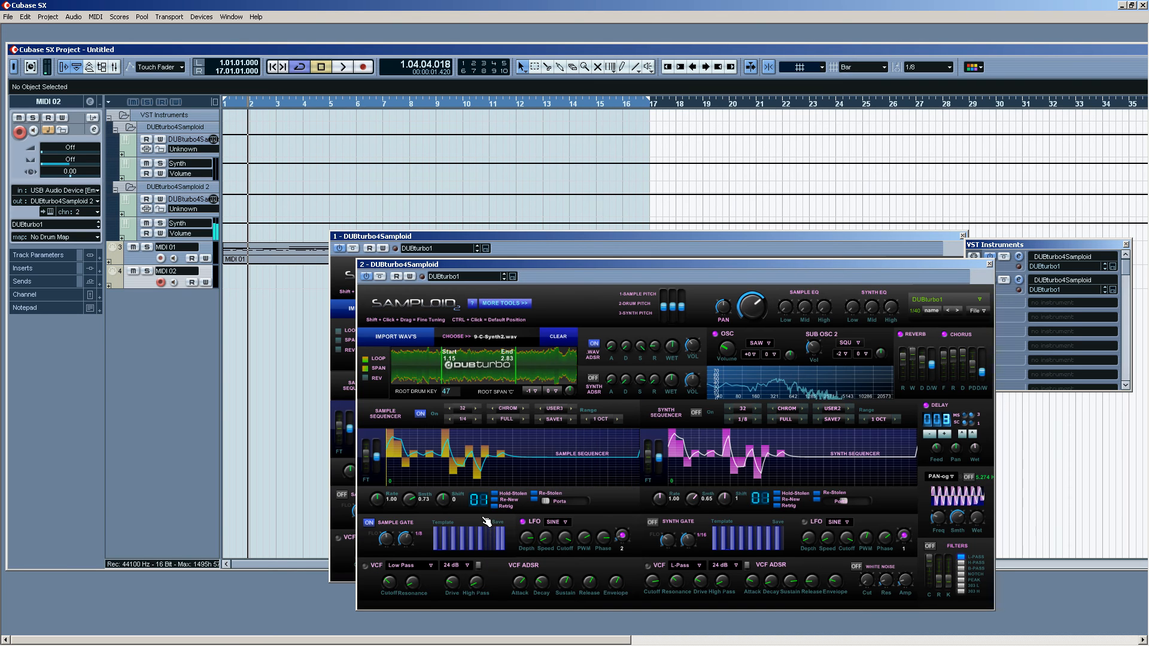
- Turn on the sample's Low Pass VCF, adjust its cutoff, resonance and envelope amount, and fine-tune the sample gate's knob
mouse_move(389, 582)
left_click_drag(389, 581, 389, 575)
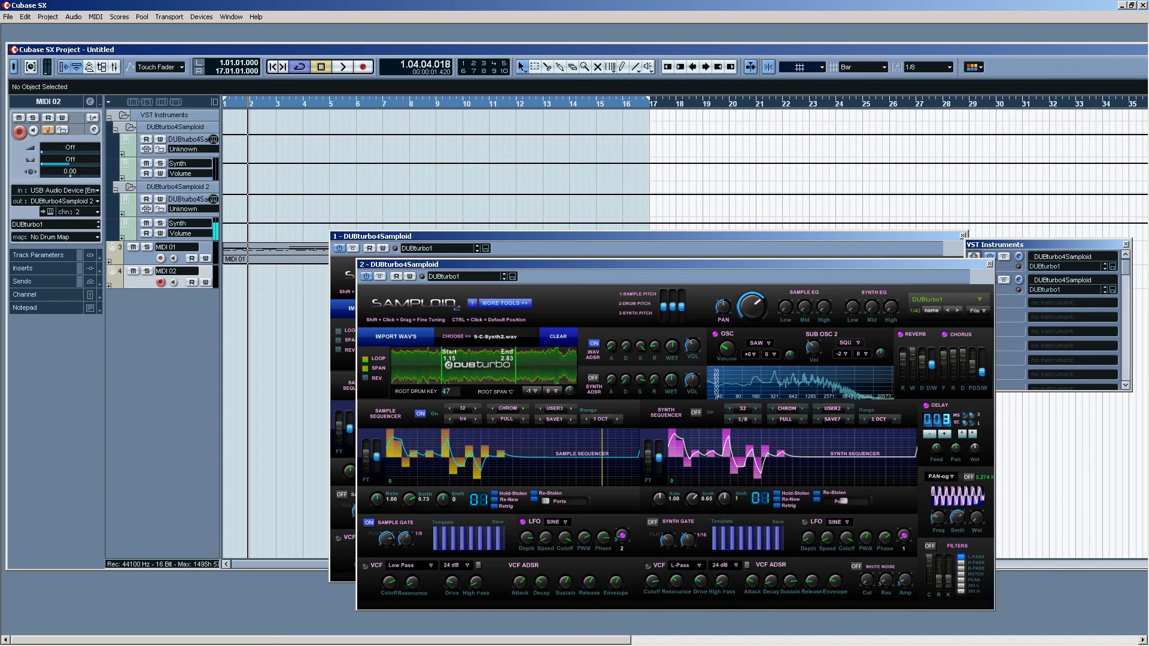
left_click_drag(405, 539, 405, 546)
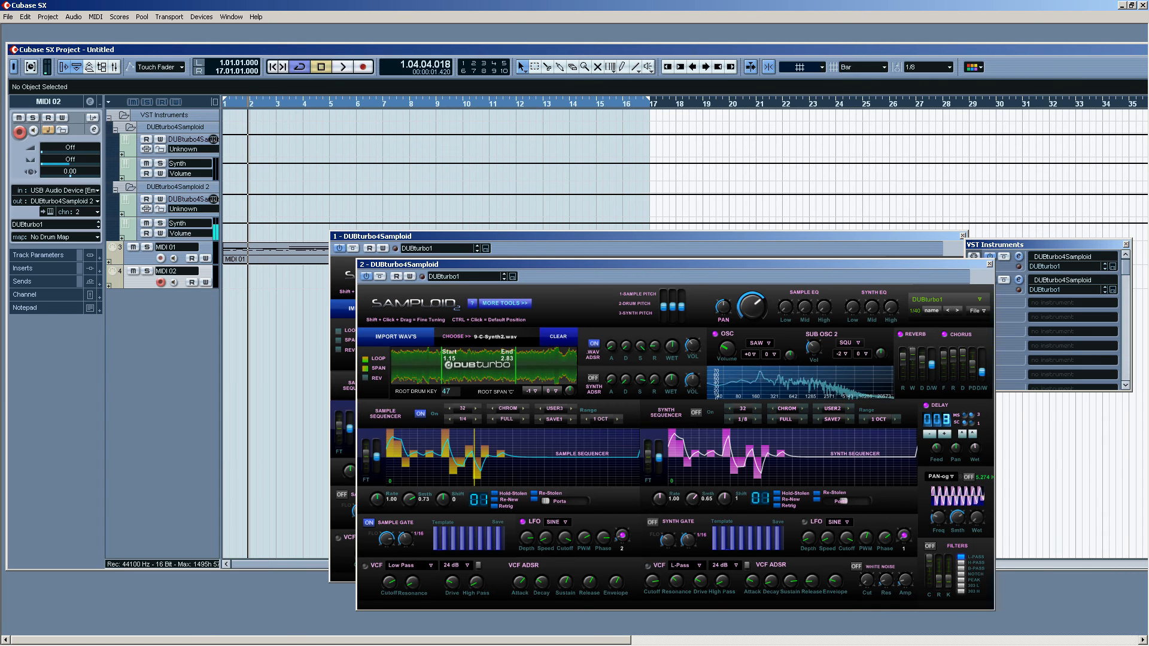
mouse_move(414, 587)
left_mouse_down()
mouse_move(476, 577)
mouse_move(462, 590)
mouse_move(413, 589)
left_mouse_up()
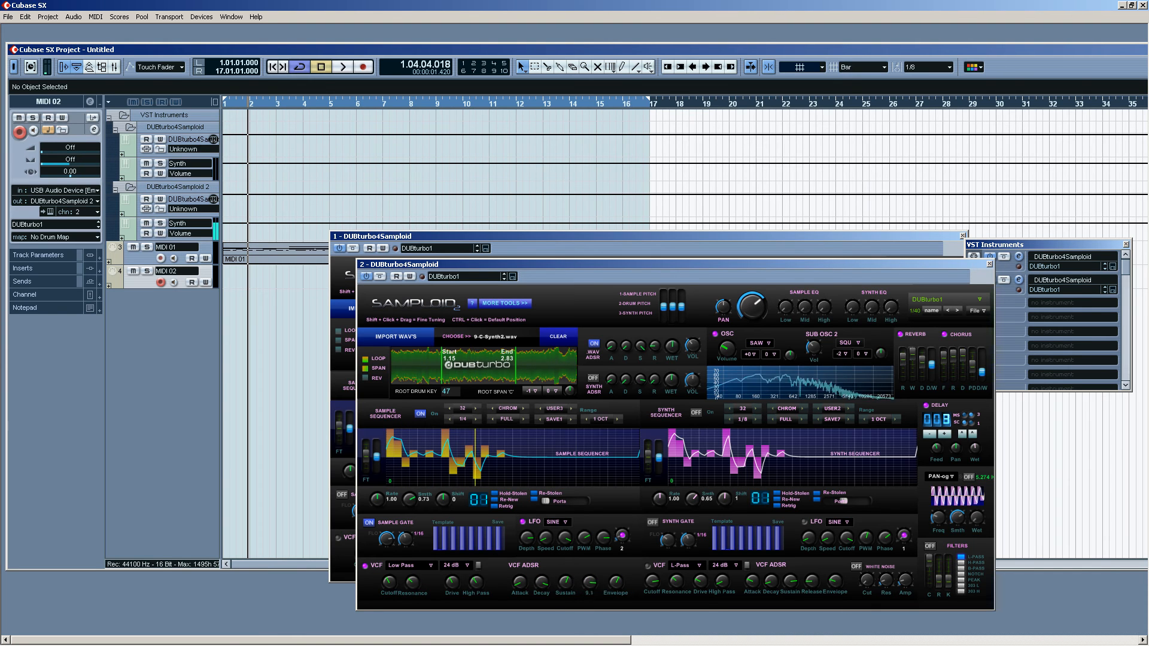
left_click_drag(616, 582, 615, 583)
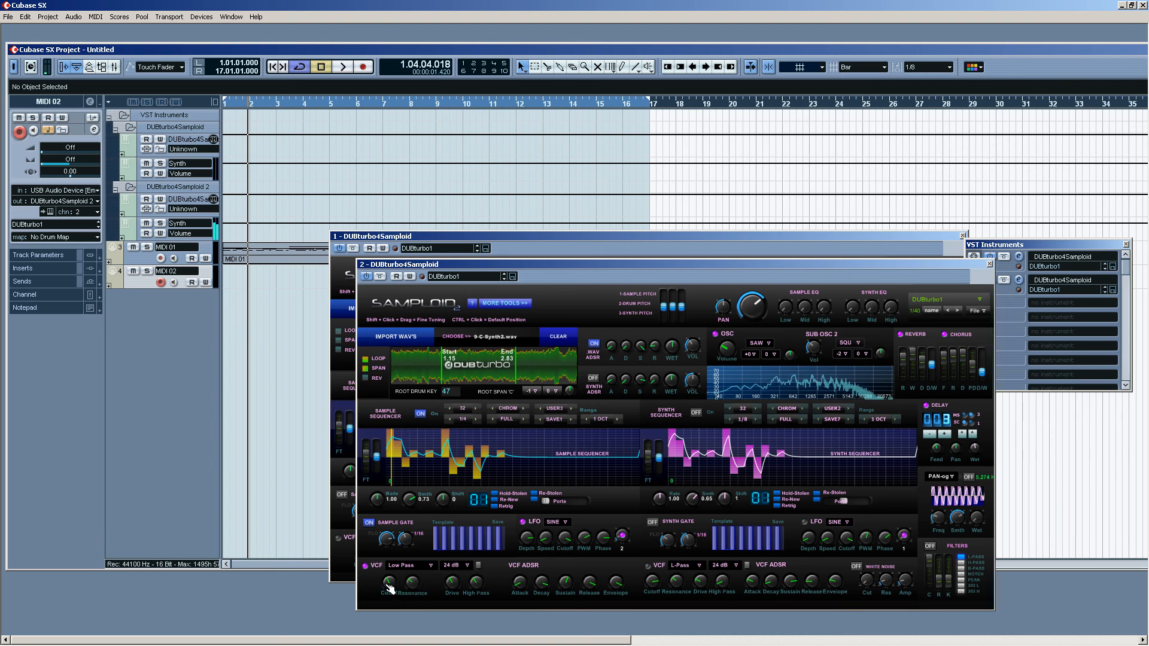
left_click_drag(389, 586, 389, 586)
- Set the sample's root span octave to -2 and readjust the sample VCF's cutoff
left_click(530, 391)
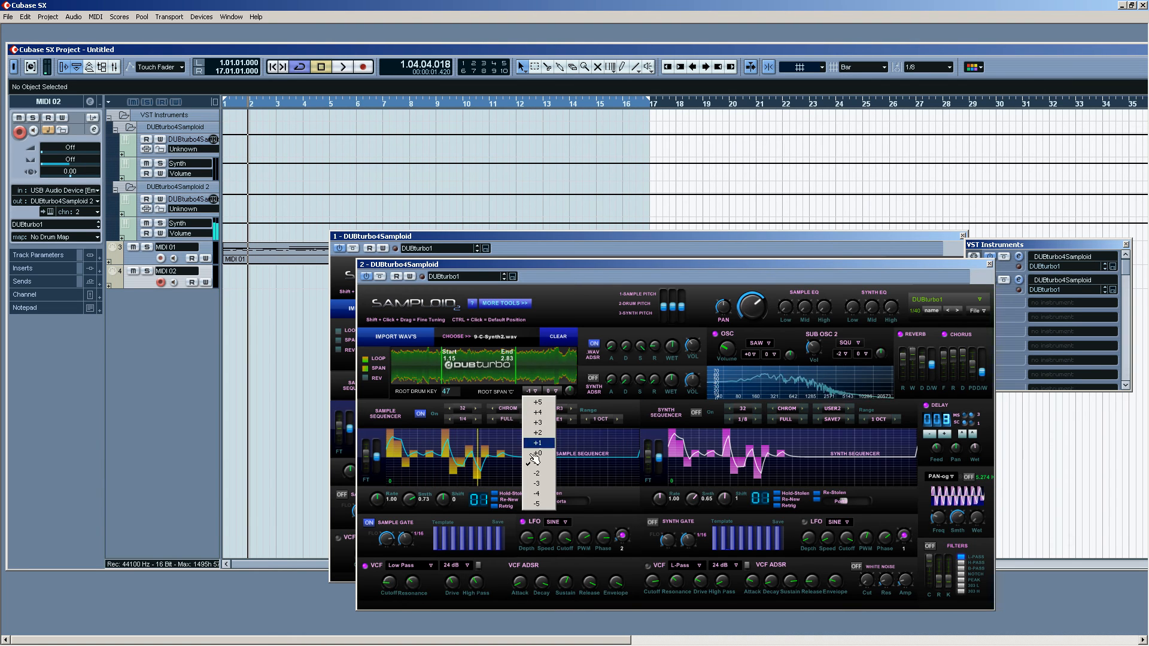
left_click(533, 476)
left_click_drag(389, 583, 389, 583)
- Adjust the sample LFO's depth and phase, set its rate to 0.125, and turn off the sample gate
left_click_drag(526, 538, 526, 537)
left_click_drag(603, 538, 526, 538)
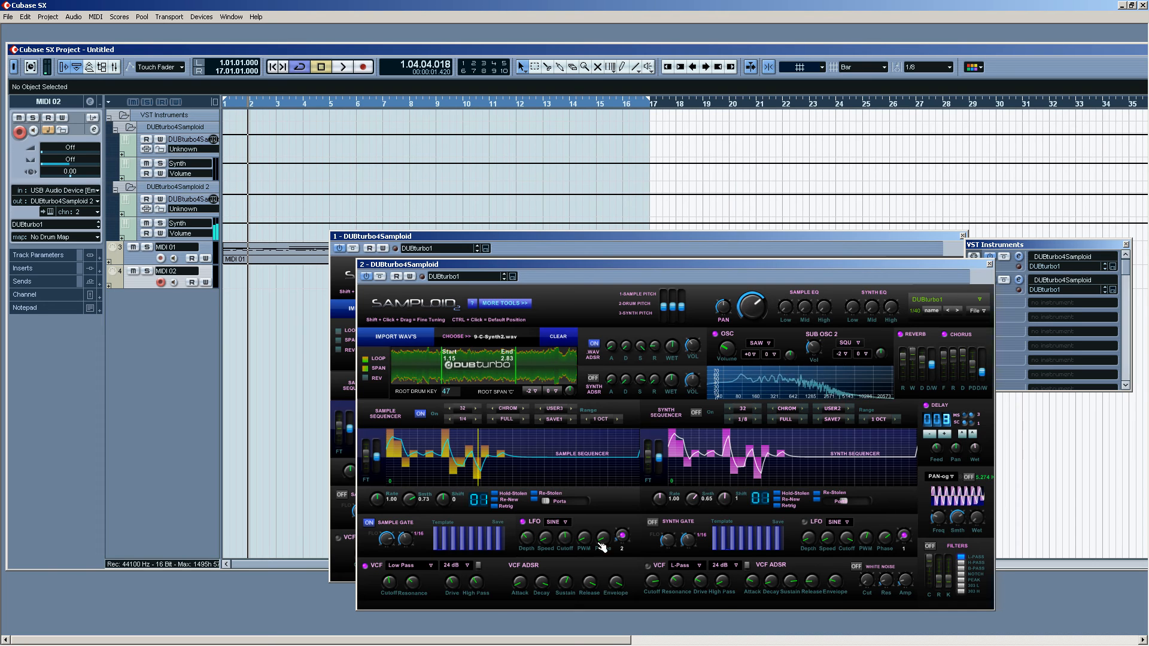
left_click_drag(622, 536, 622, 530)
left_click_drag(526, 537, 526, 538)
left_click(369, 522)
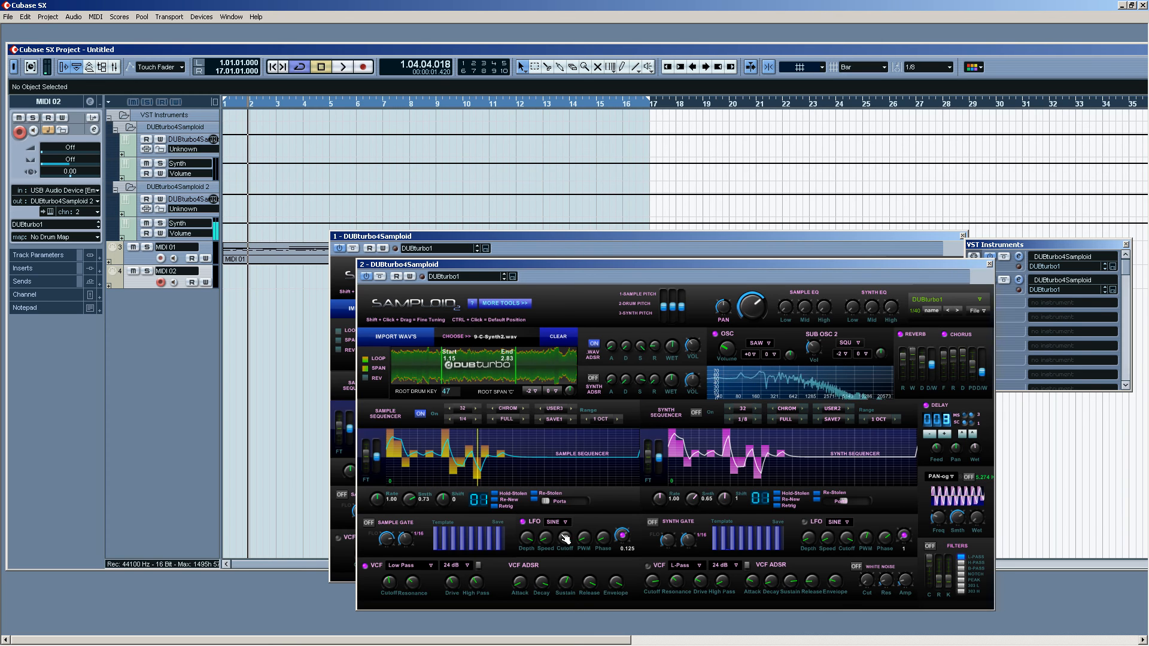
- Turn off the white noise, set the sample LFO's rate to 4, and adjust the sample VCF's cutoff
mouse_move(389, 582)
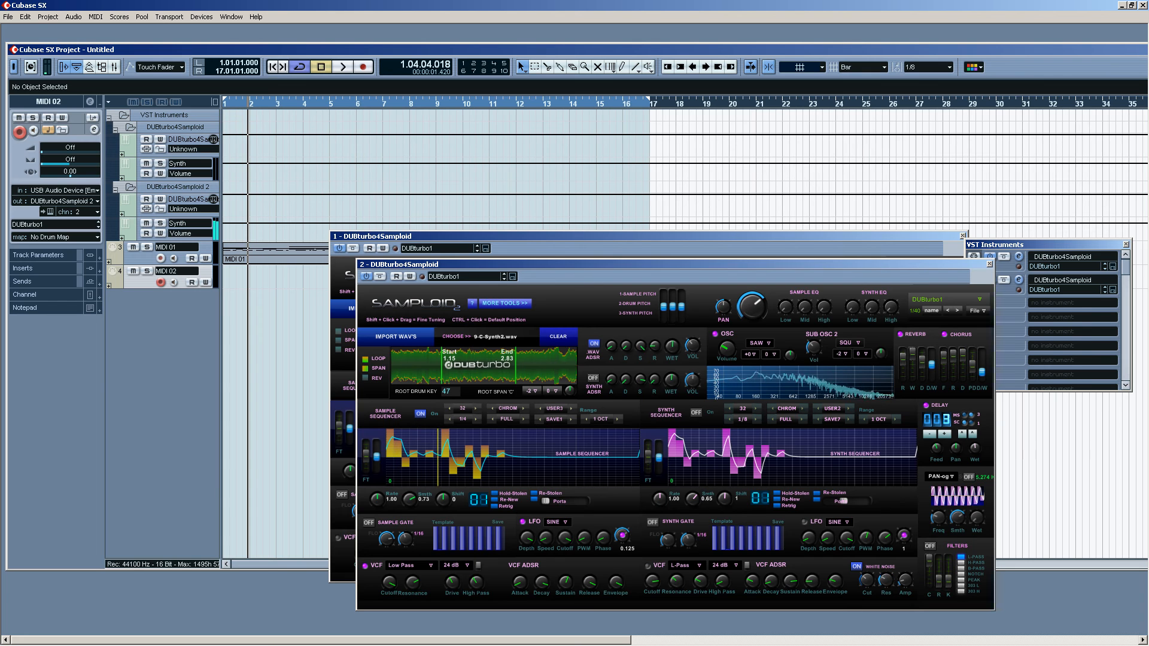
left_click(857, 567)
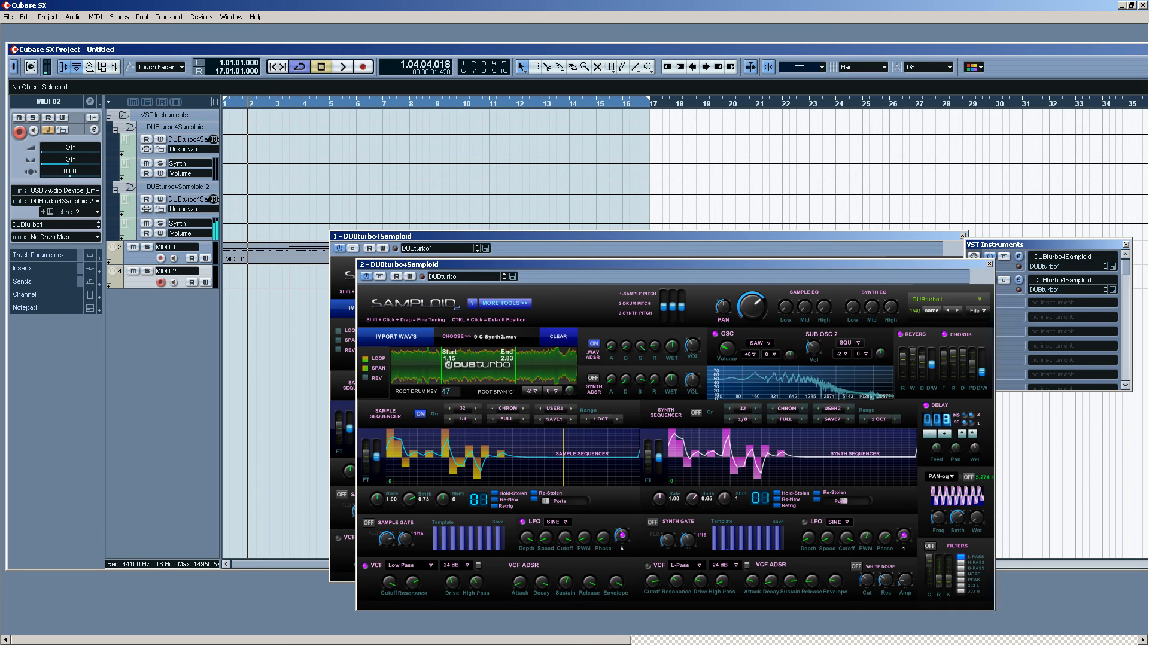
left_click_drag(390, 582, 389, 620)
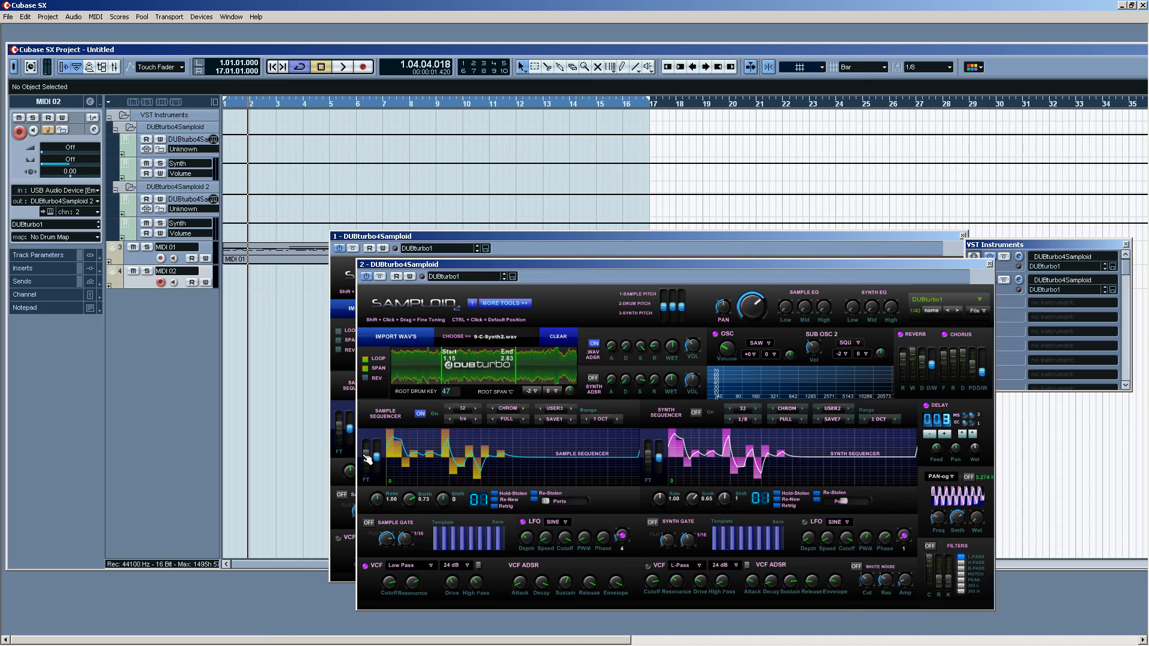
- Try successive user patterns in the sample sequencer and settle on USER9
left_click(572, 409)
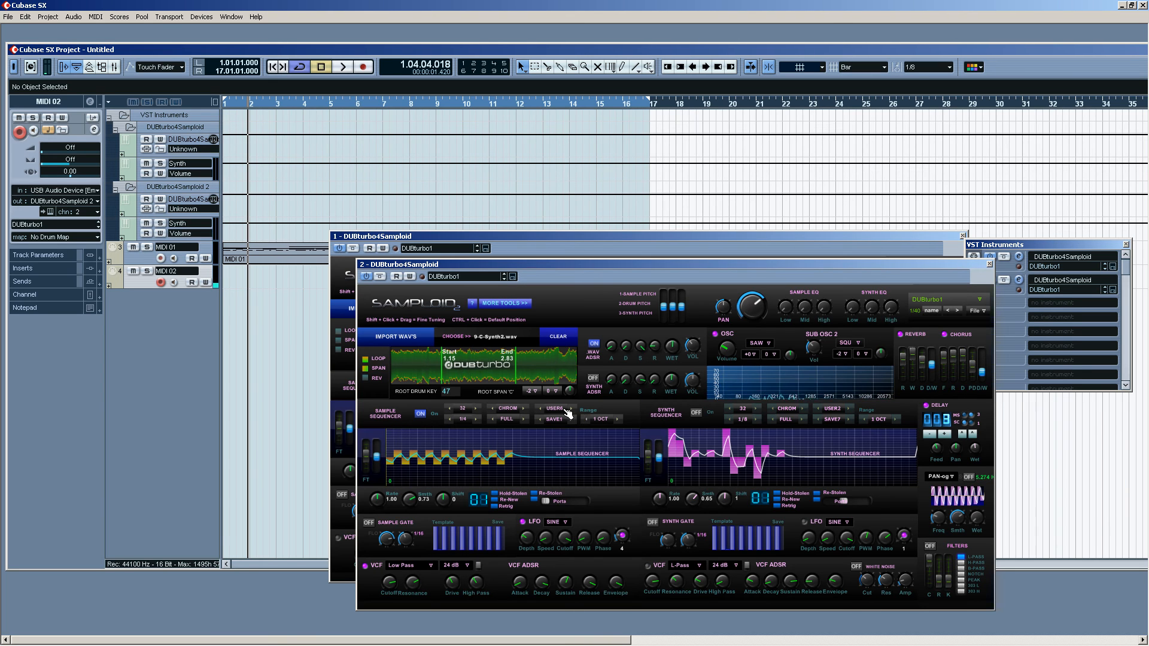
left_click(573, 408)
left_click(572, 408)
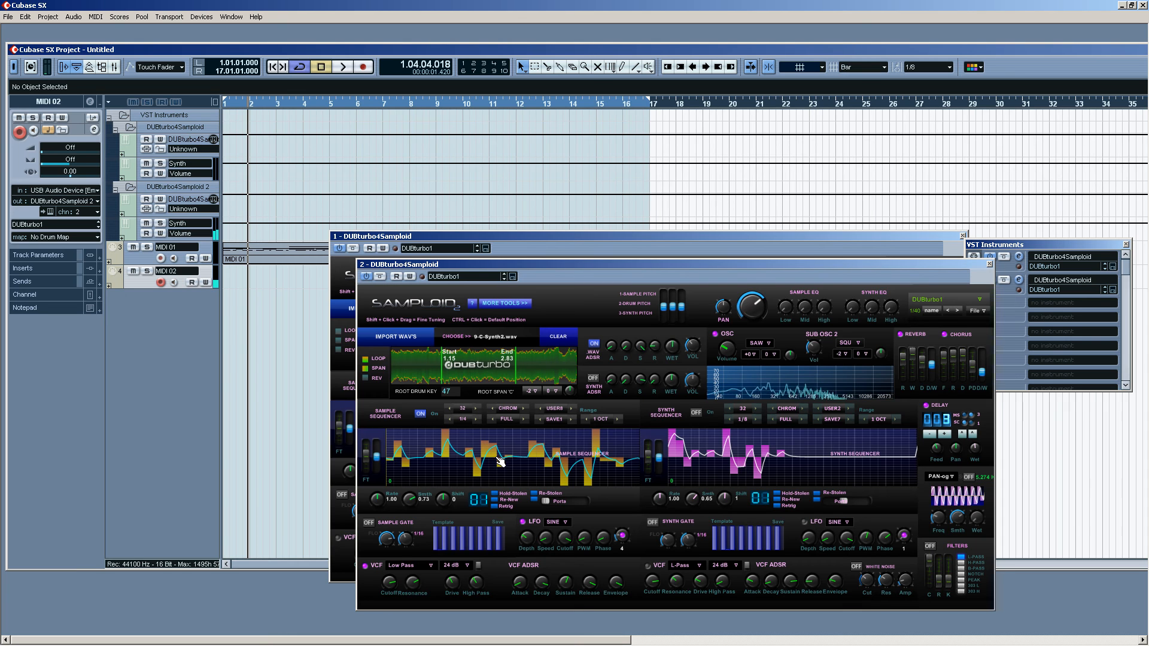
left_click(573, 408)
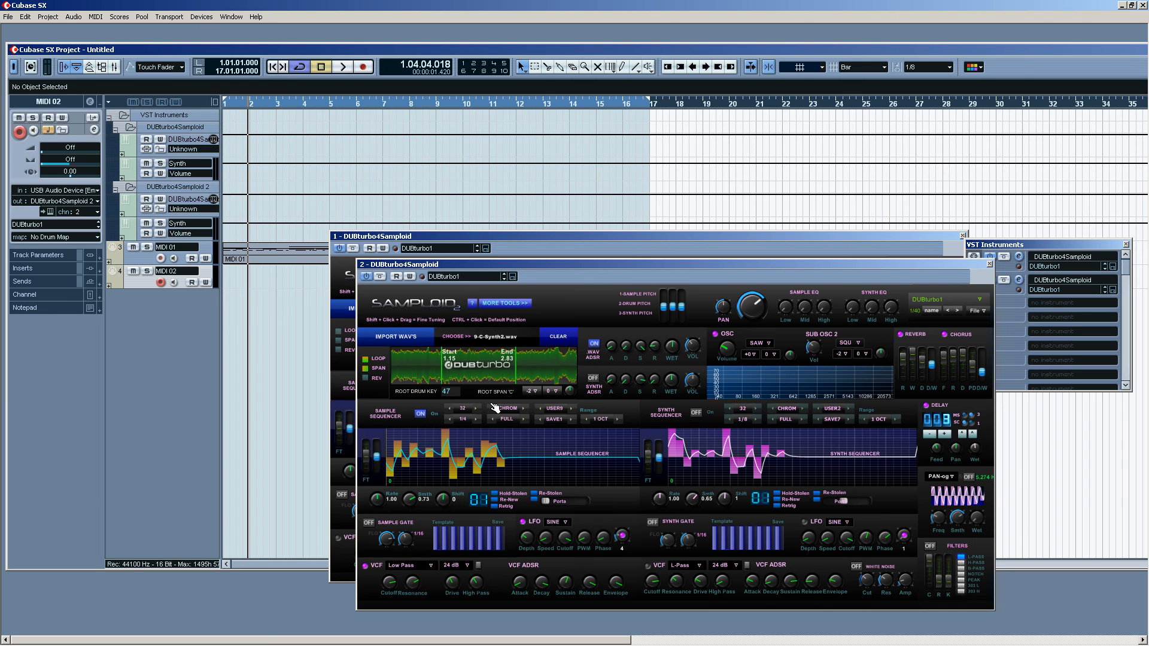
- Widen the sample region to start at 0.00 and end at 4.21 with looping off, and switch the sample to 9-PIANO-1.wav
left_click_drag(444, 372, 365, 374)
left_click_drag(516, 361, 588, 363)
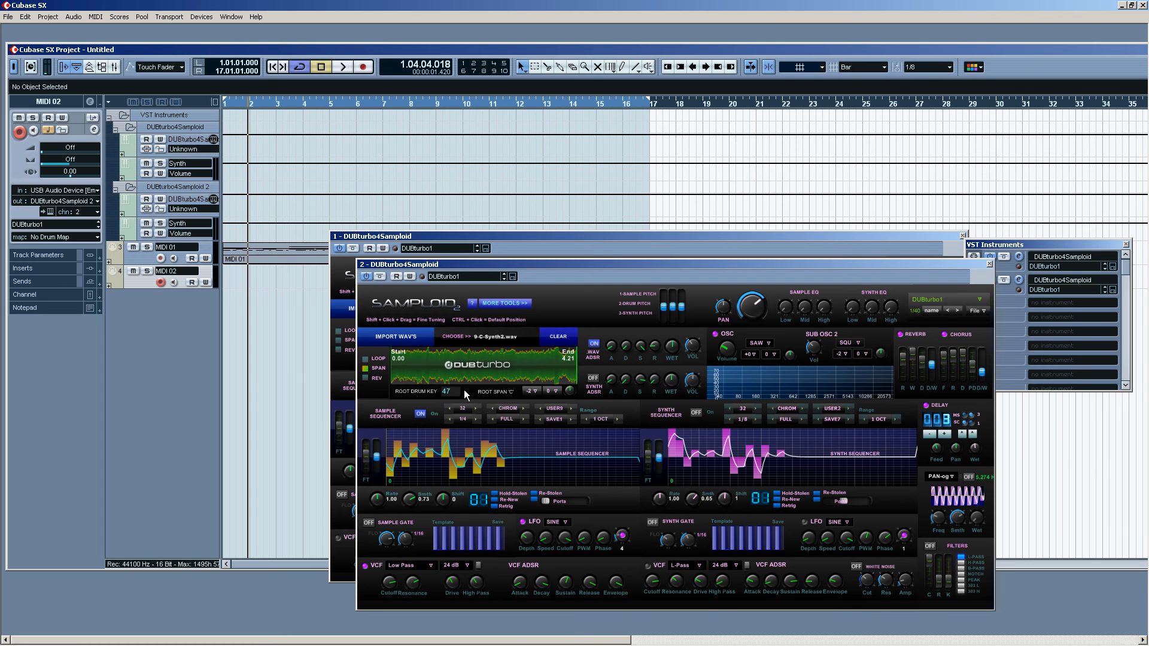
left_click(508, 342)
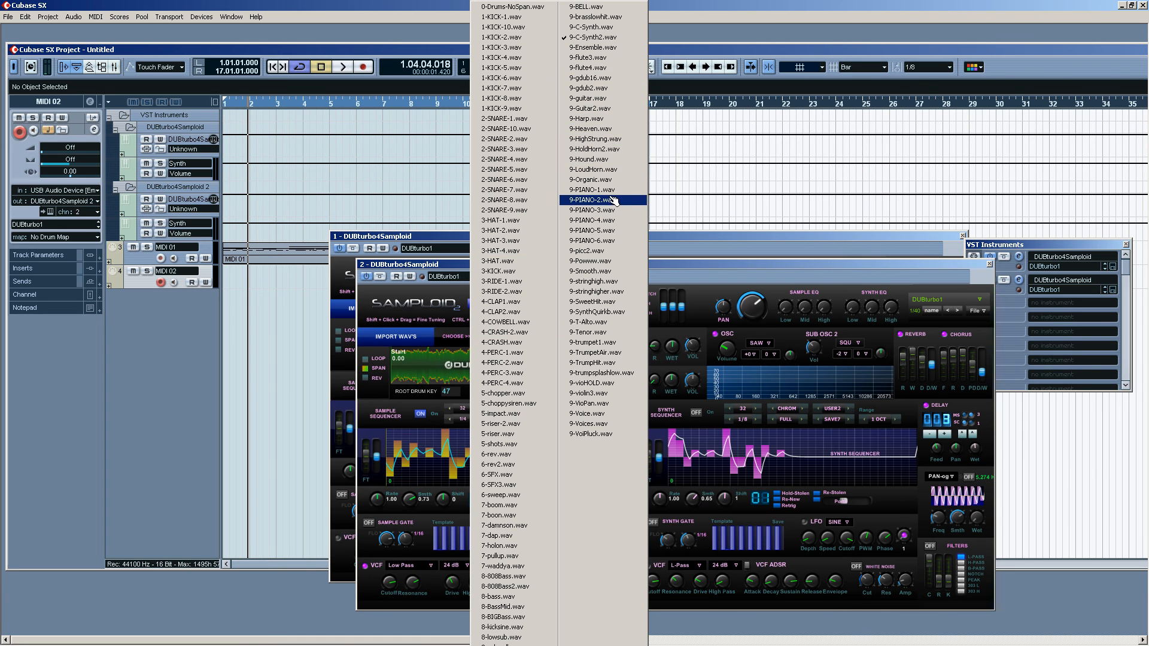
left_click(610, 190)
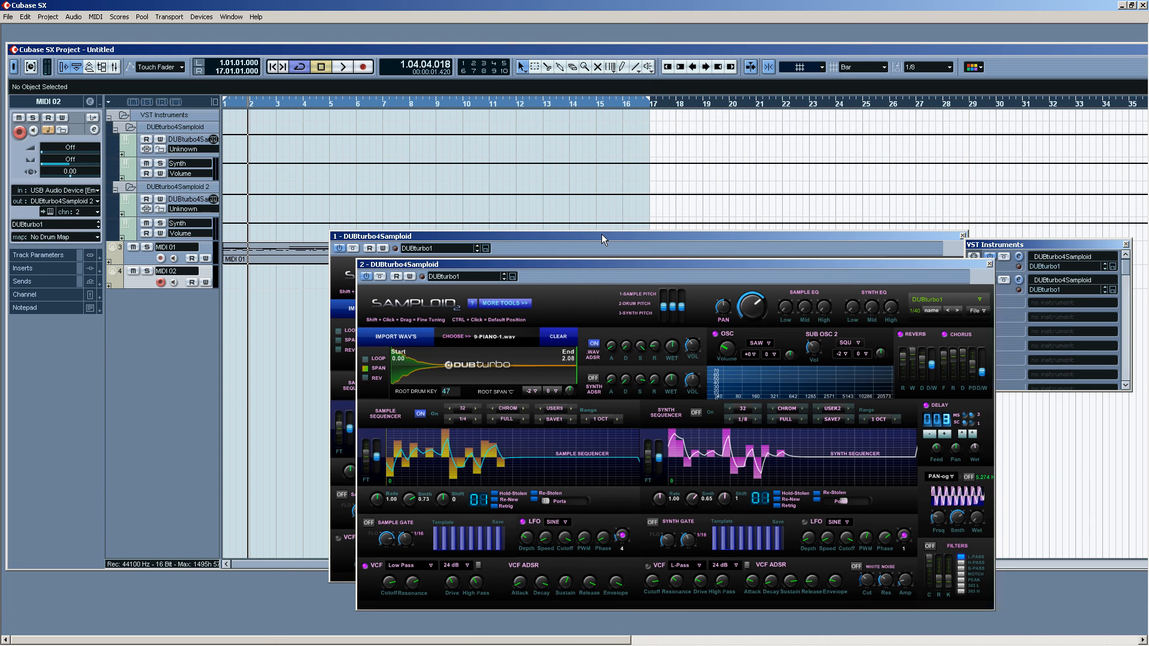
- Set the sample's root span octave to +0, and set the oscillators to TRI and SINE with Sub Osc 2 at octave -3
left_click(531, 390)
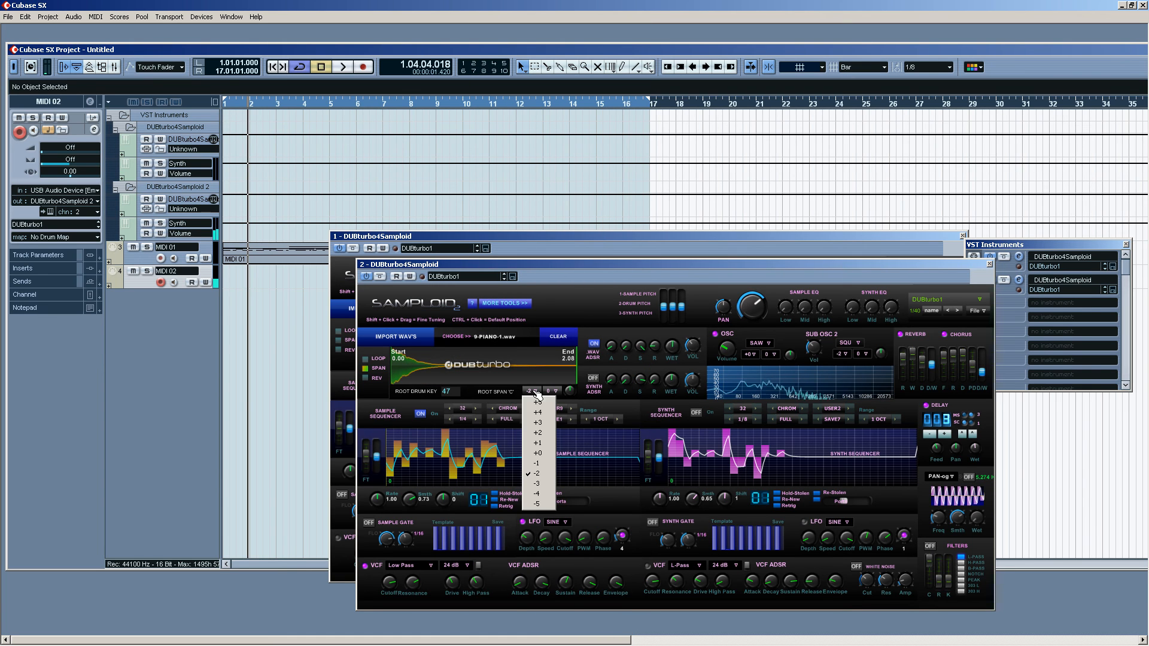
left_click(537, 453)
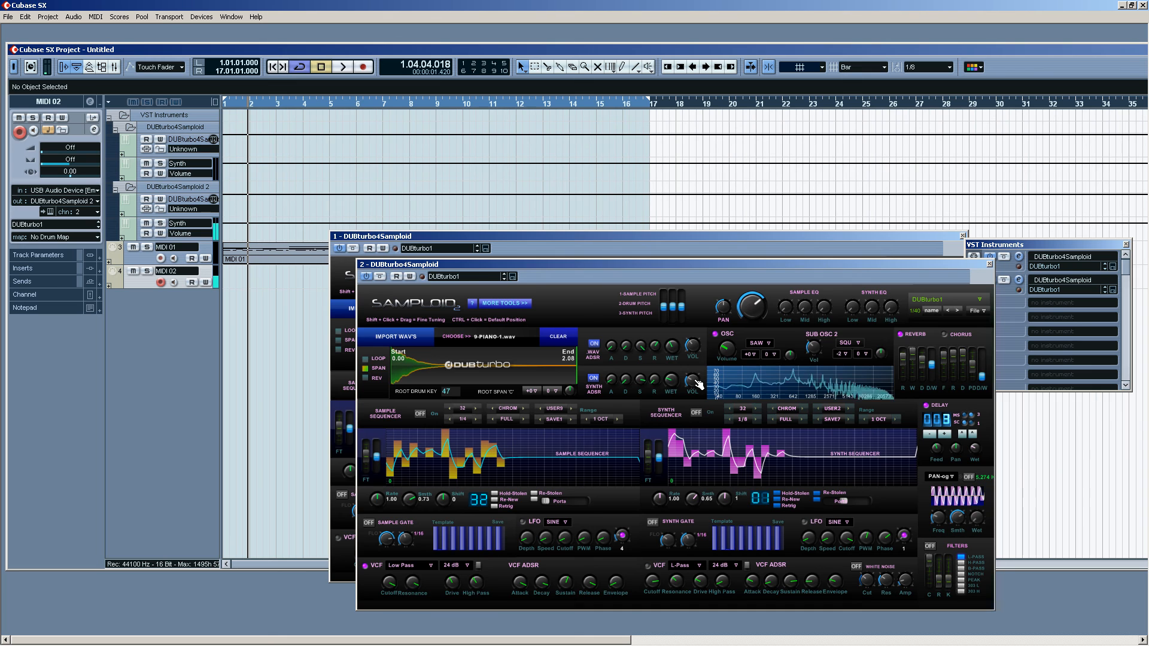
left_click(768, 345)
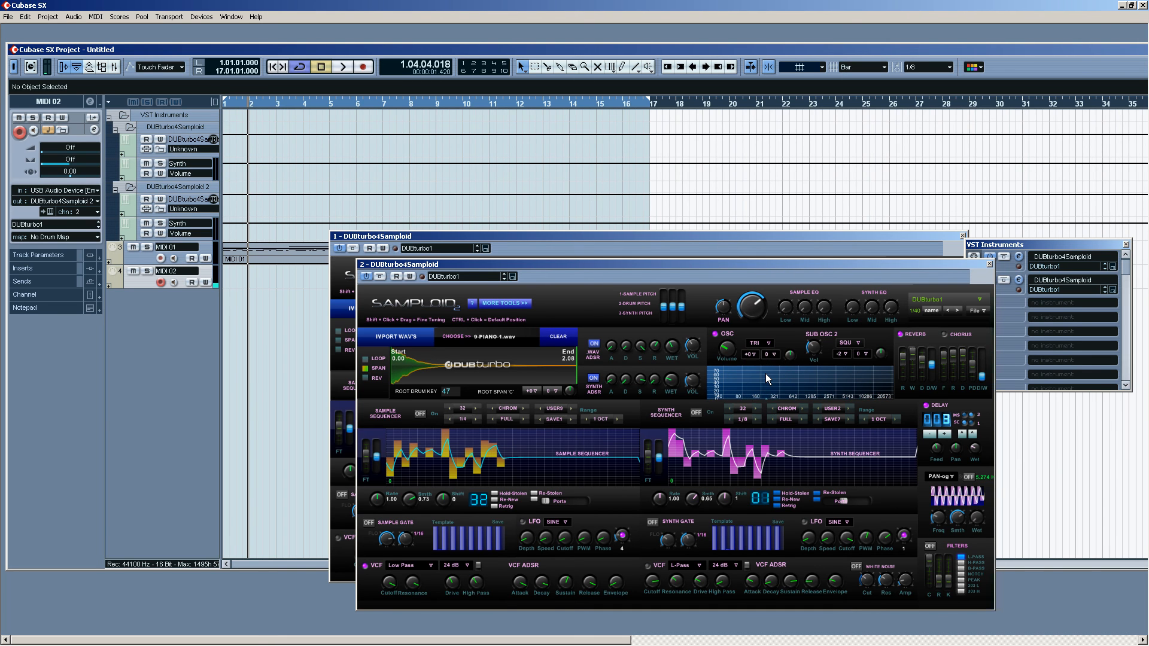
left_click(852, 343)
left_click(849, 360)
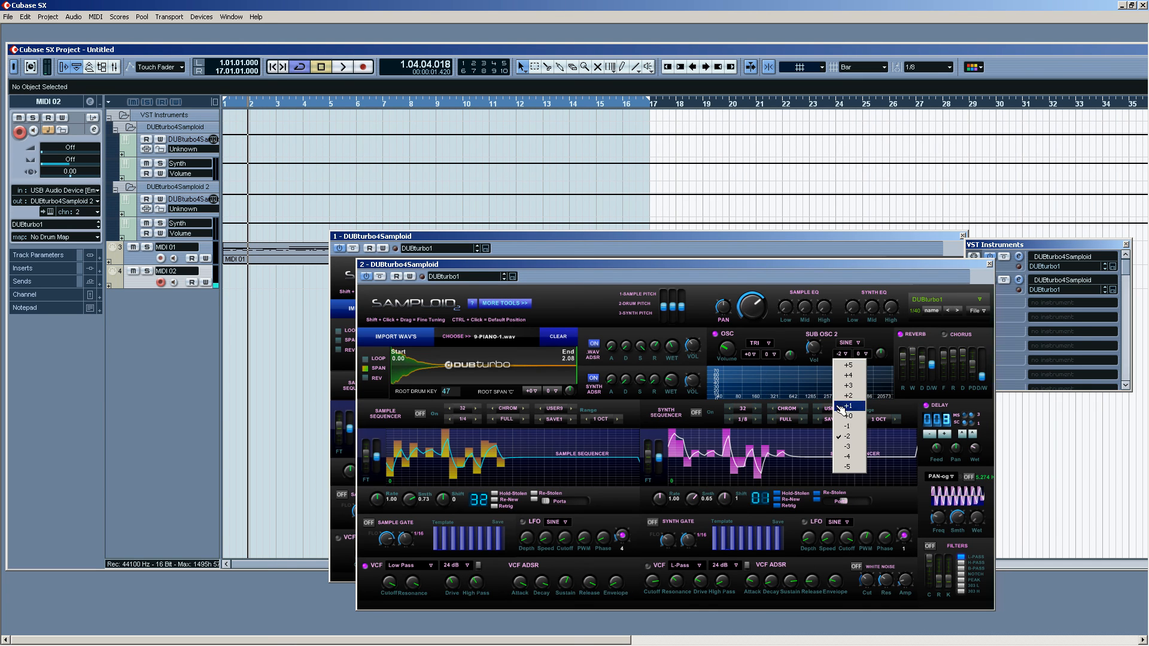
left_click(847, 450)
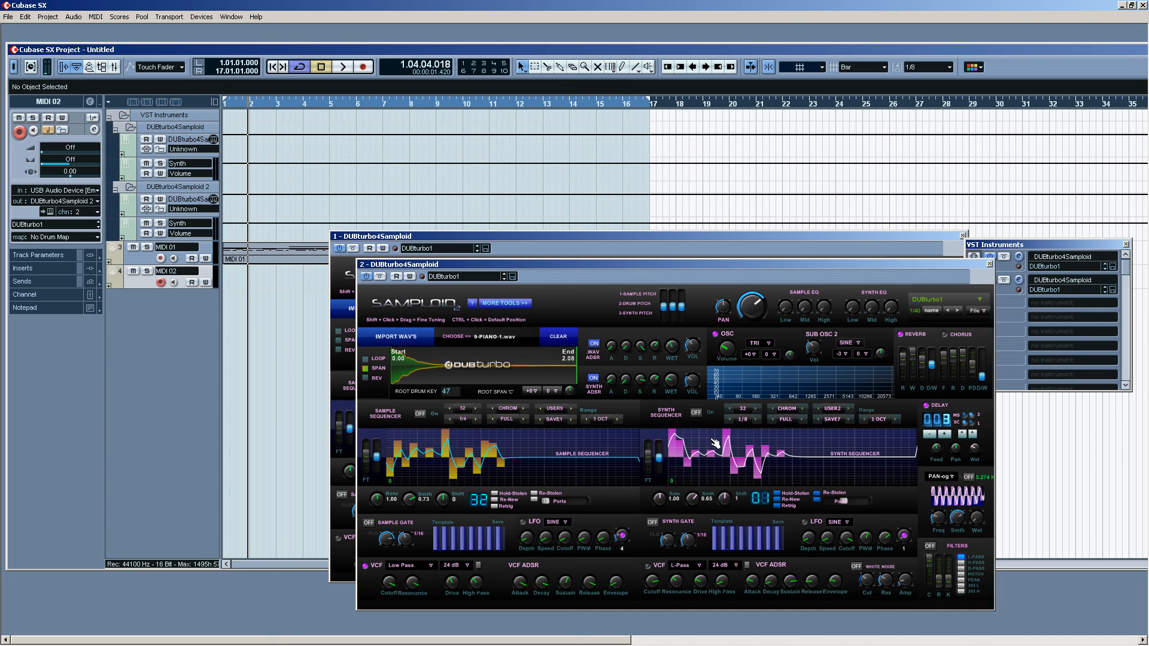
- Record a part on the MIDI 02 track across the 16-bar loop and stop the transport
key("KP_Multiply")
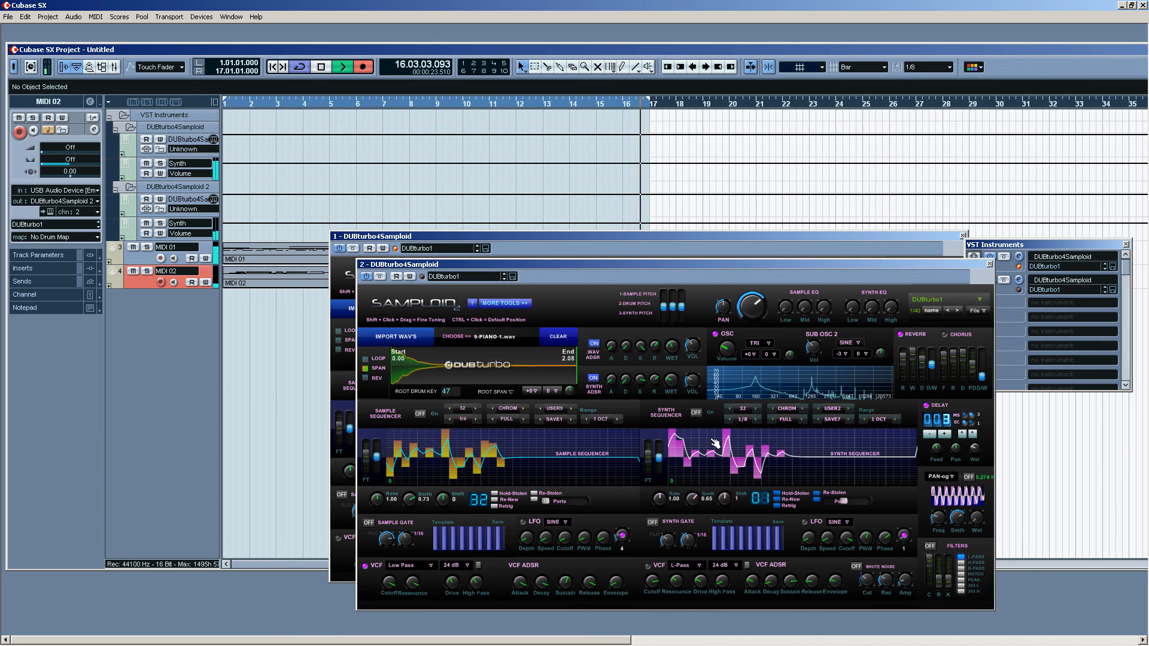
key("space")
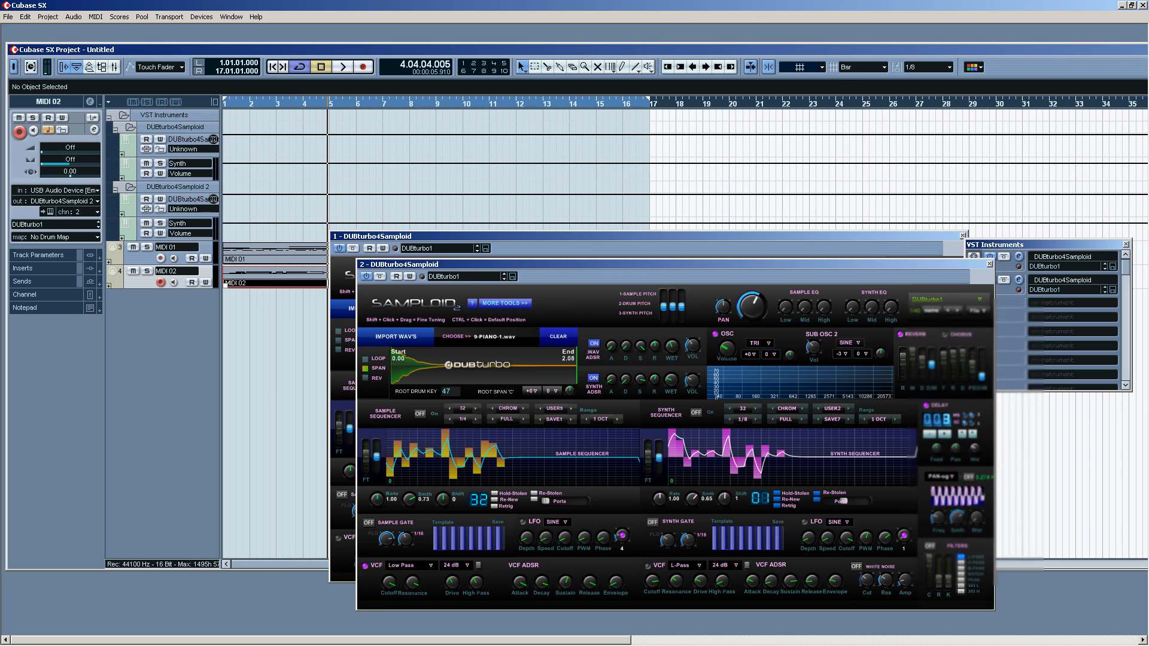
- Load a third DUBturbo4Samploid instance and add a MIDI 03 track routed to DUBturbo4Samploid 3
left_click(1055, 304)
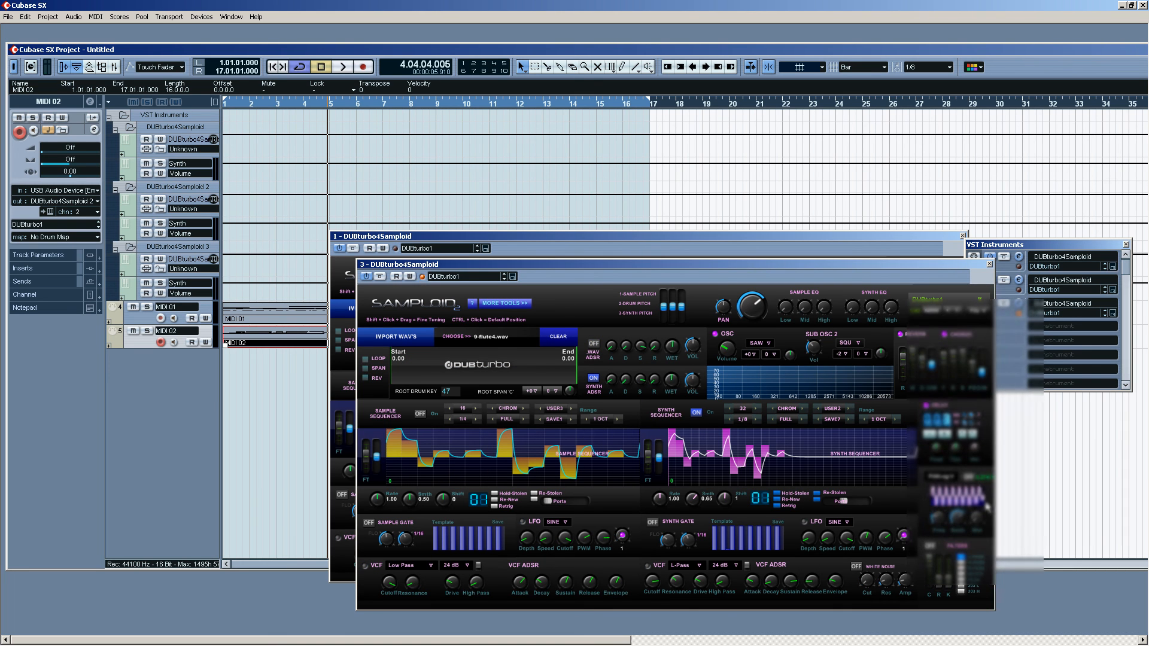
double_click(178, 362)
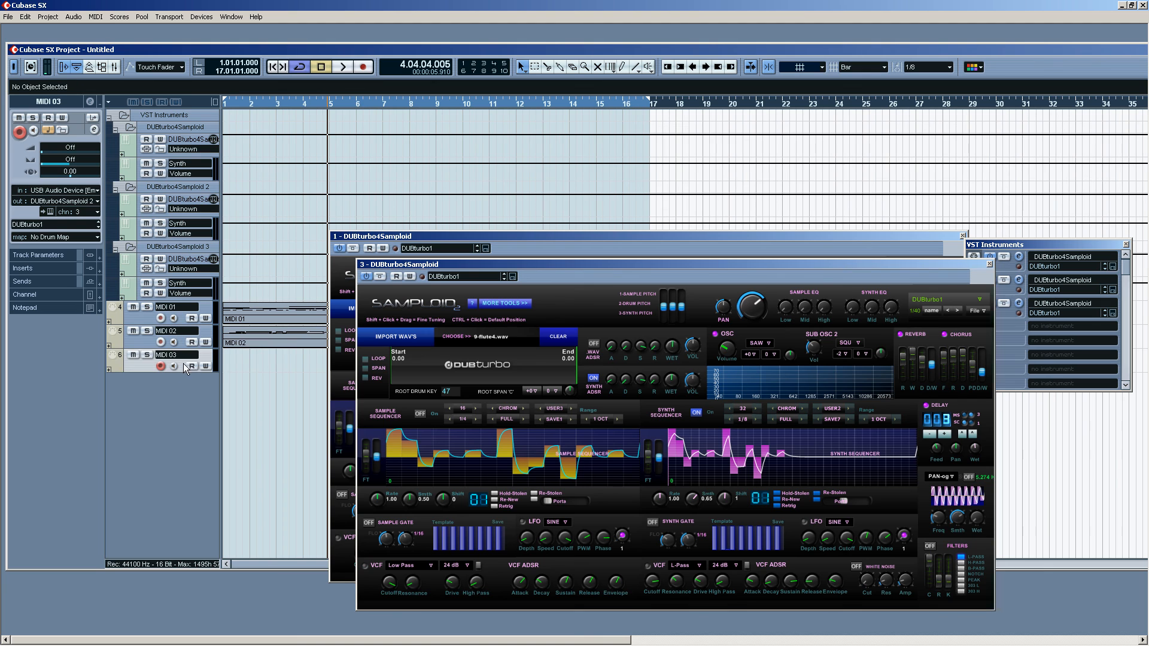
left_click(69, 201)
left_click(92, 248)
- Load 9-Tenor.wav as the third instance's sample with span on, and shorten its region from the end with looping enabled
left_click(547, 369)
left_click(509, 341)
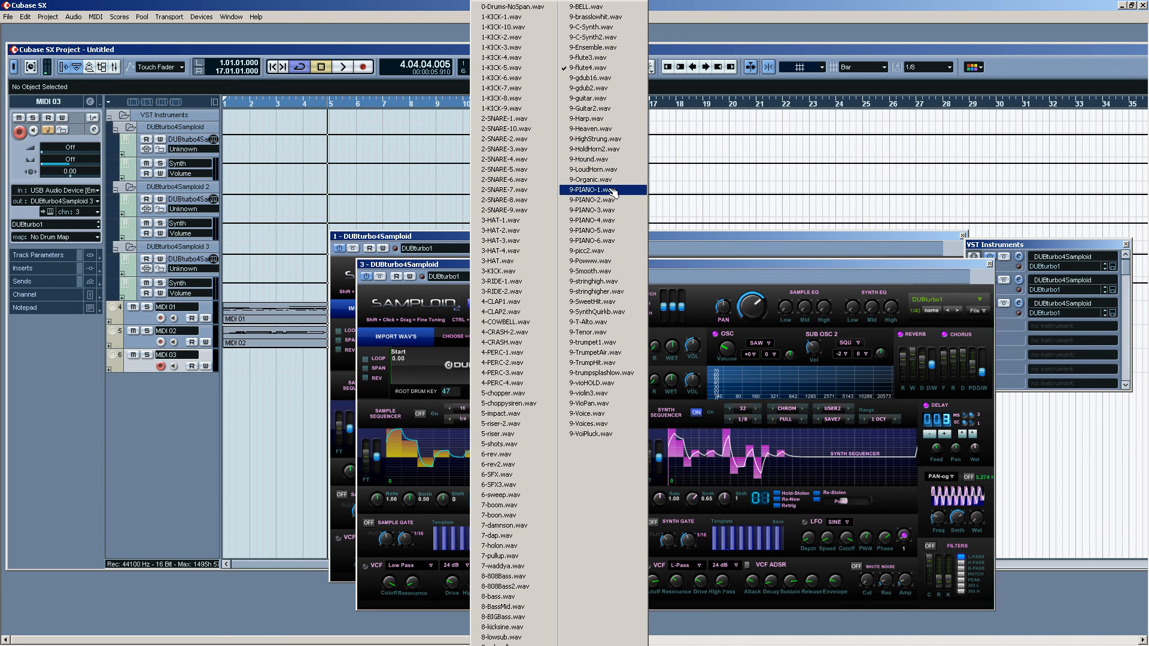
left_click(620, 334)
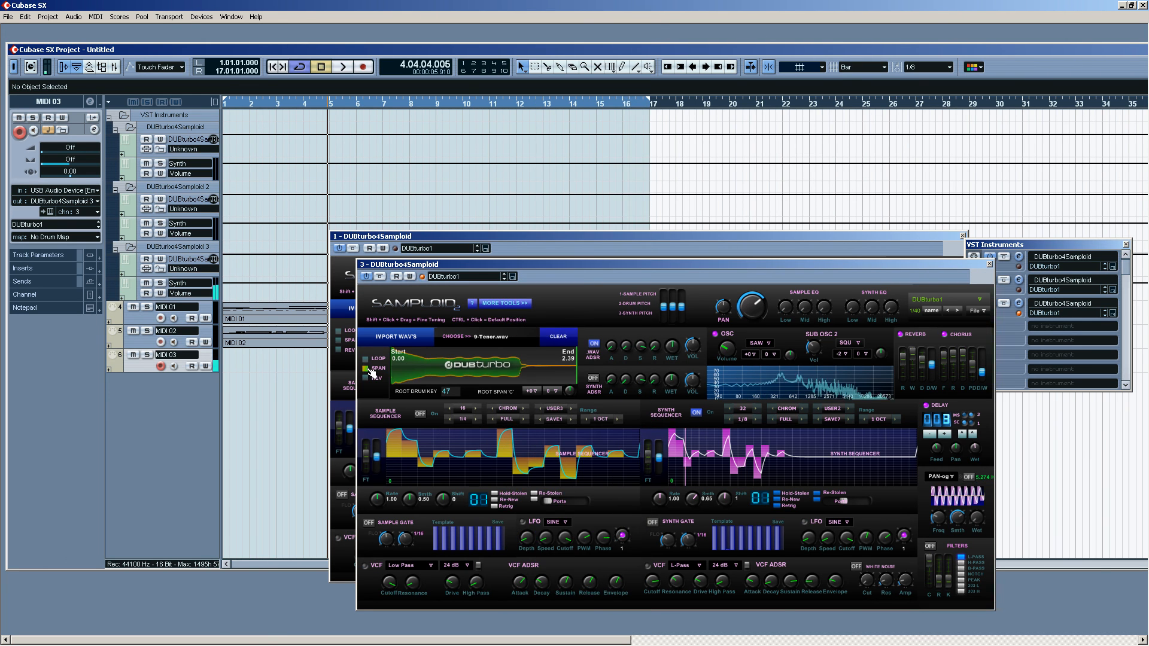
left_click_drag(575, 365, 512, 365)
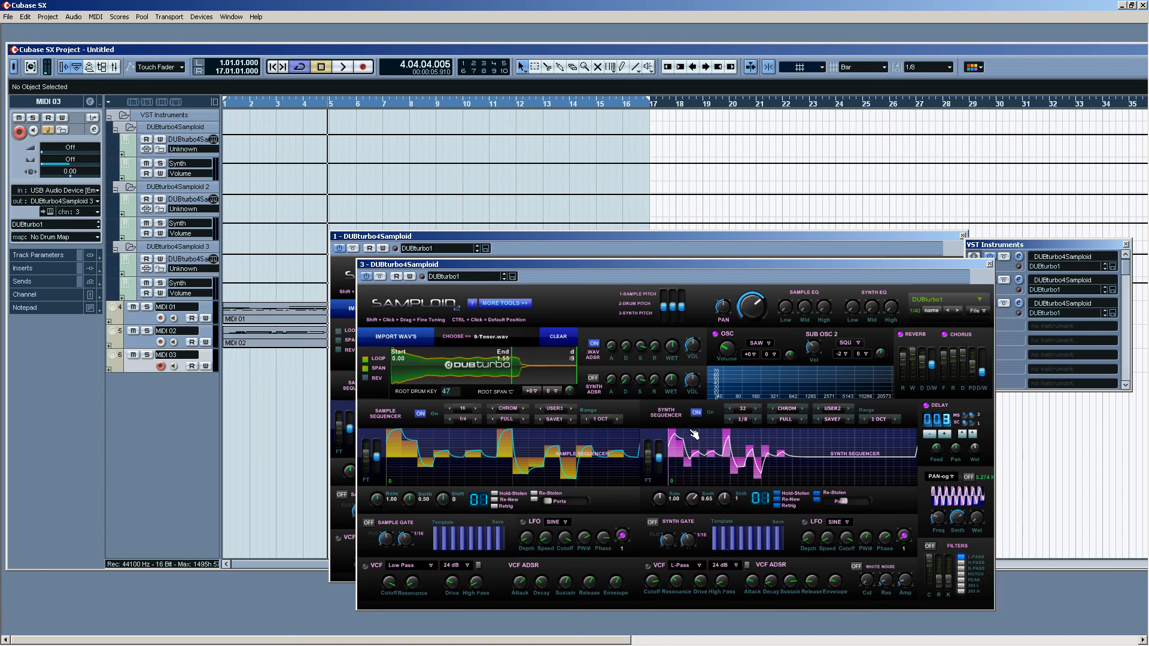
- Turn on the synth ADSR section, and set the sample sequencer to 32 steps at 1/8 and the synth sequencer's rate to 1/4
left_click(593, 379)
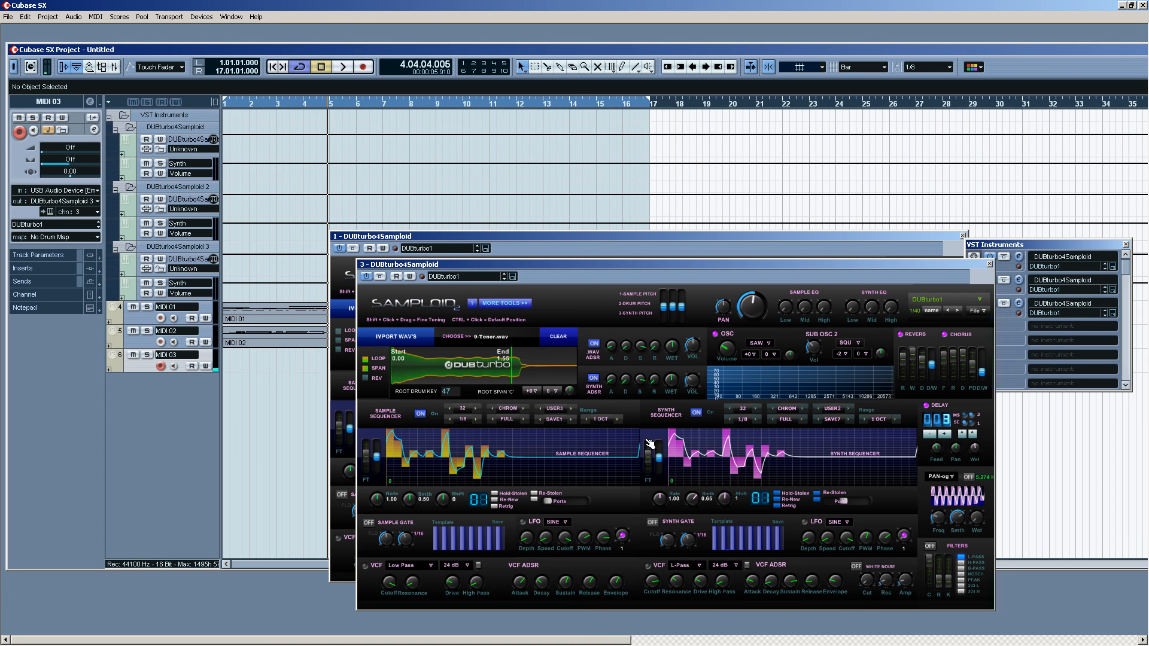
left_click(745, 420)
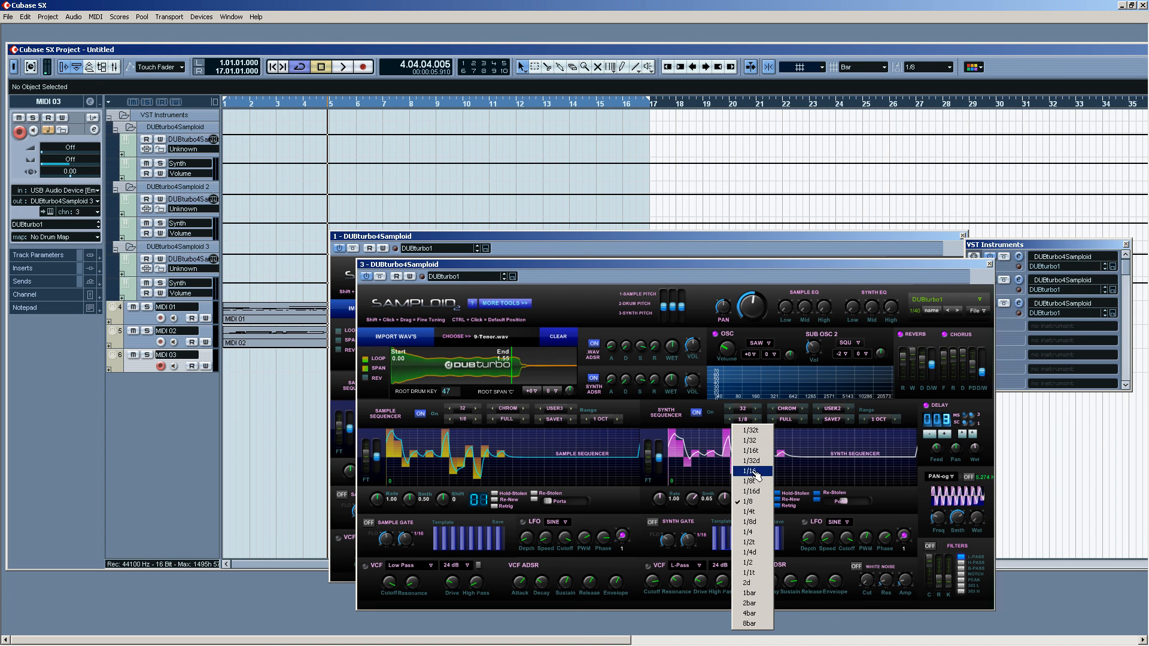
left_click(765, 533)
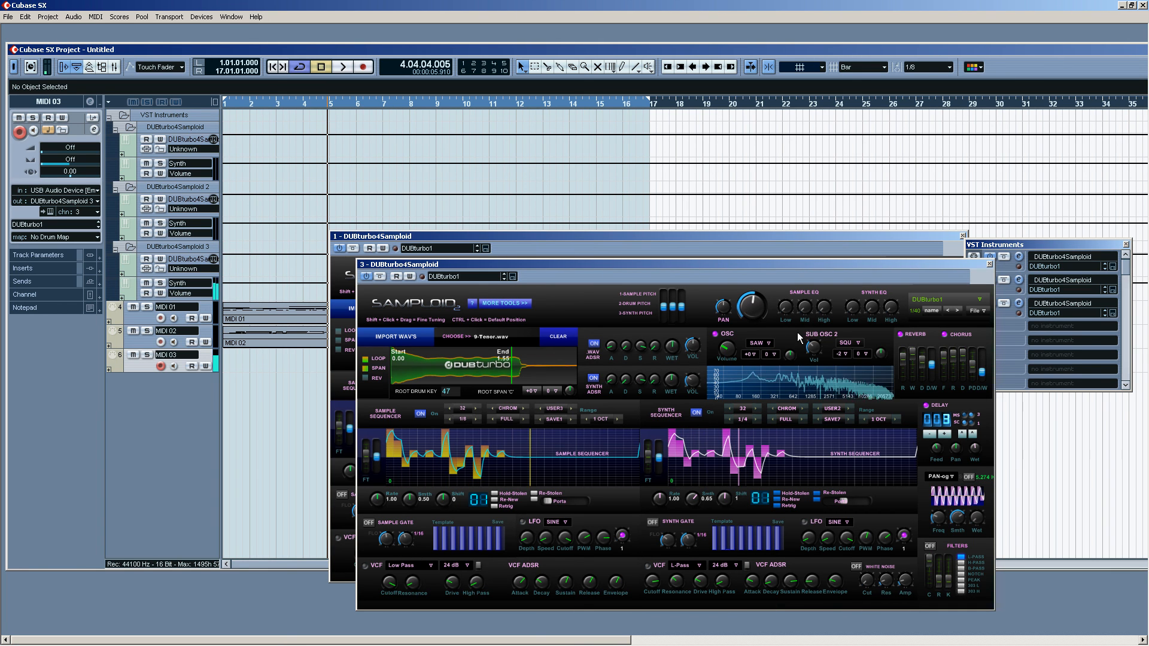
- Set the sample's root span octave to +1 and the main oscillator to TRI at octave -1
left_click(535, 395)
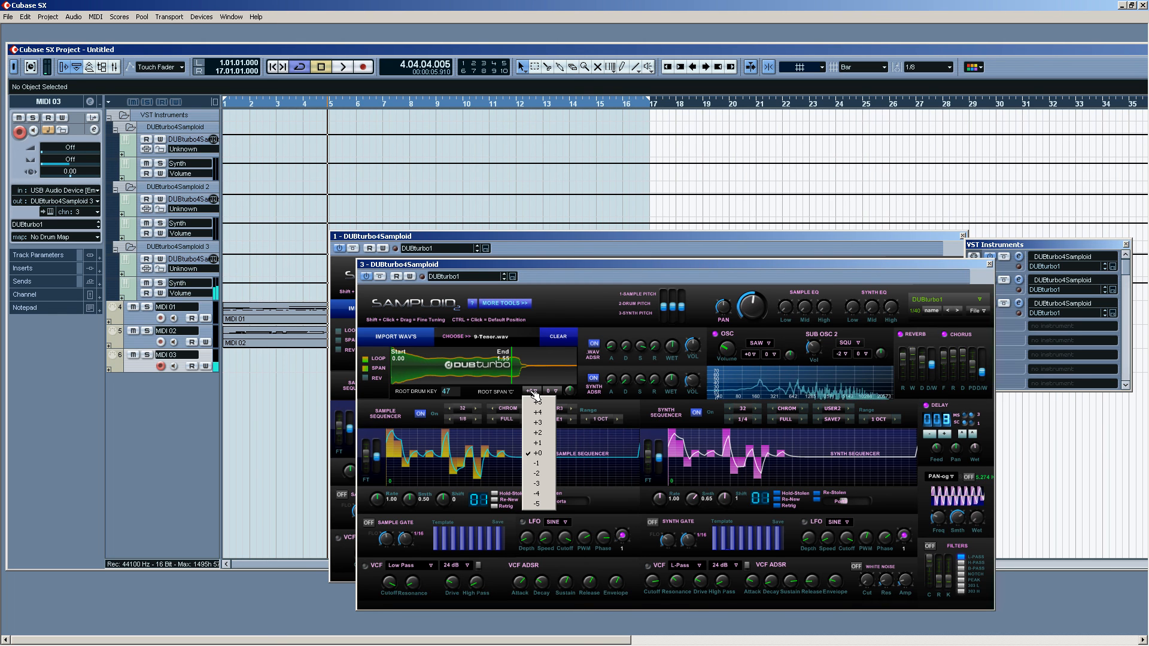
left_click(537, 446)
left_click(765, 343)
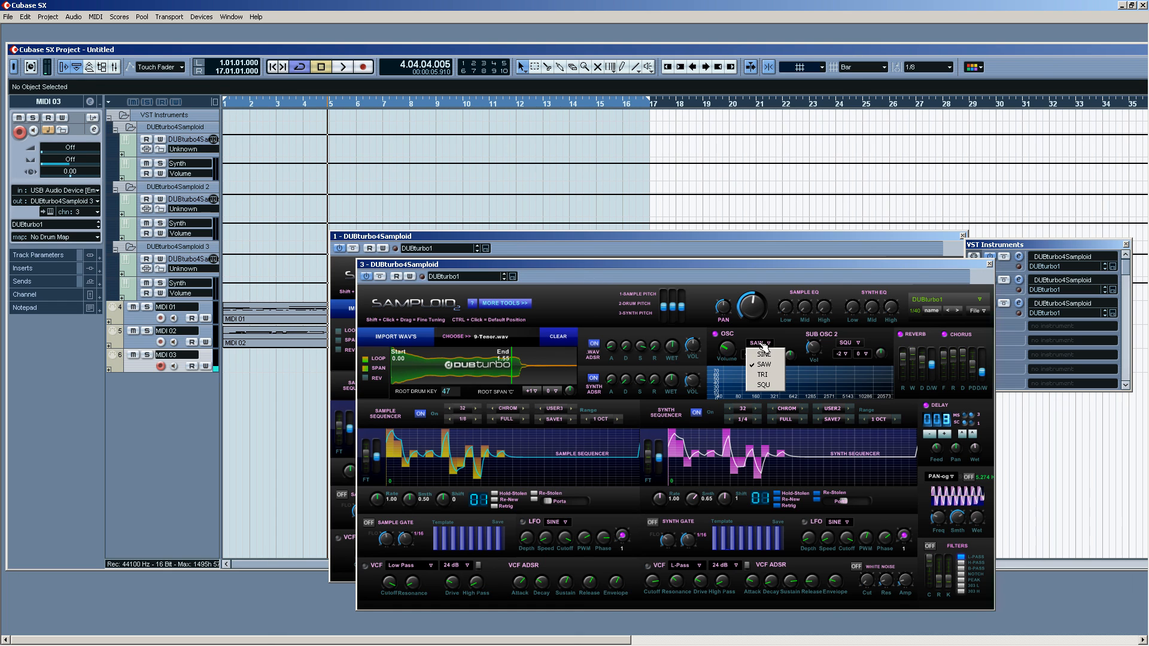
left_click(763, 375)
left_click(757, 358)
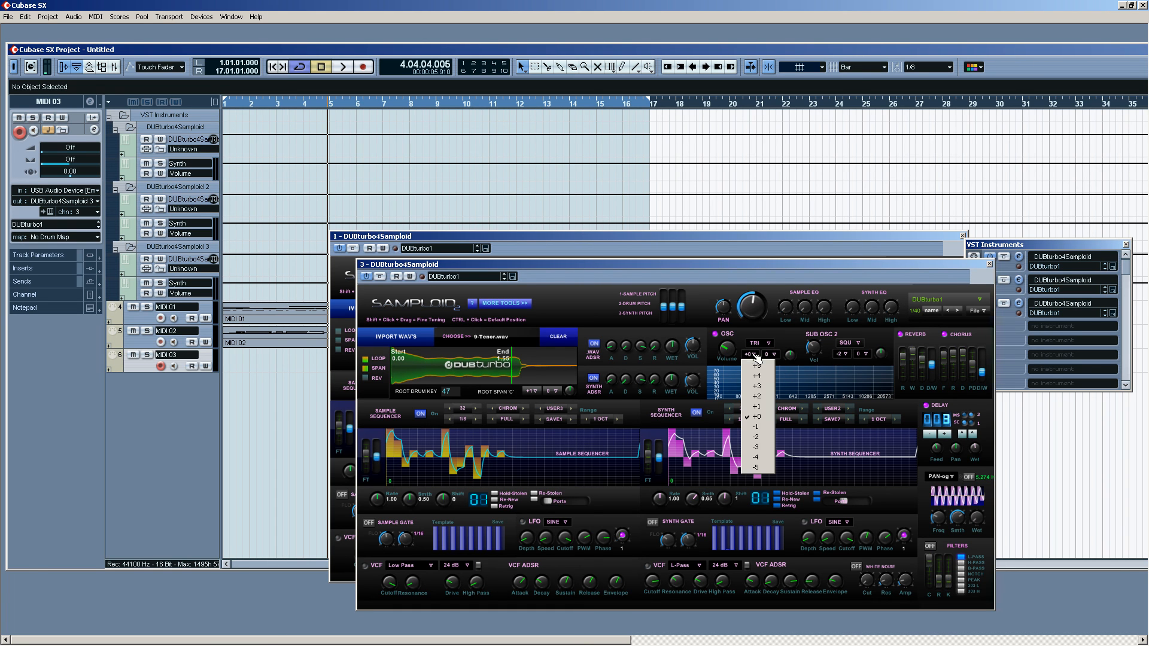
left_click(761, 425)
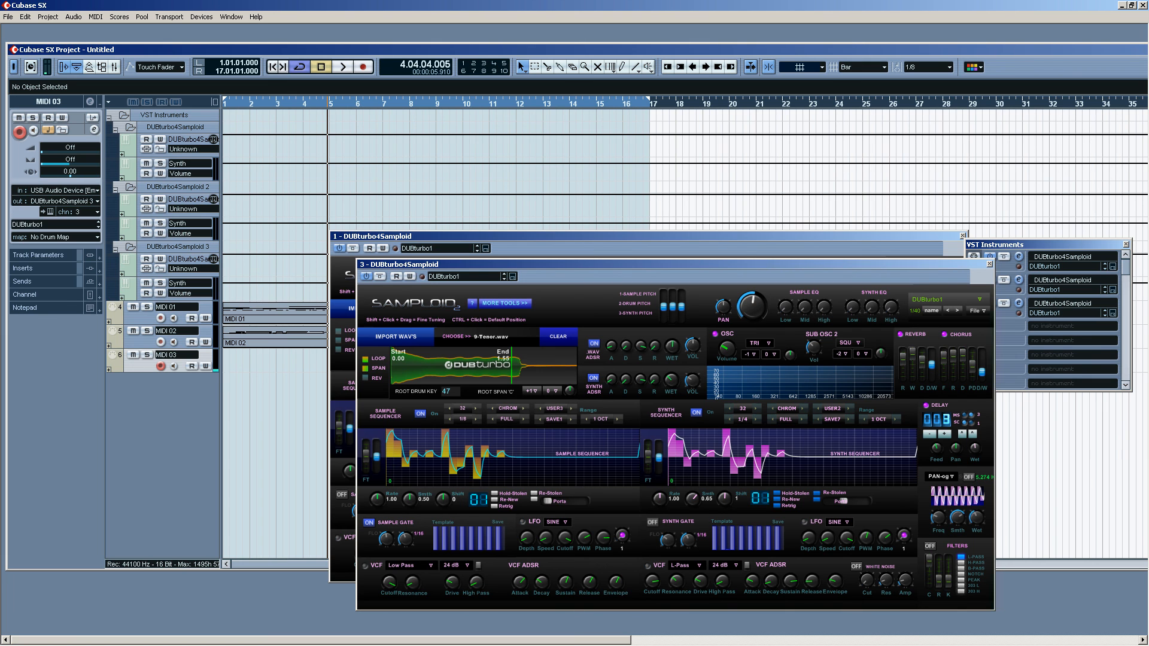
- Turn on the auto-pan effect with a 1/1 rate and switch its mode to PAN1
left_click(939, 520)
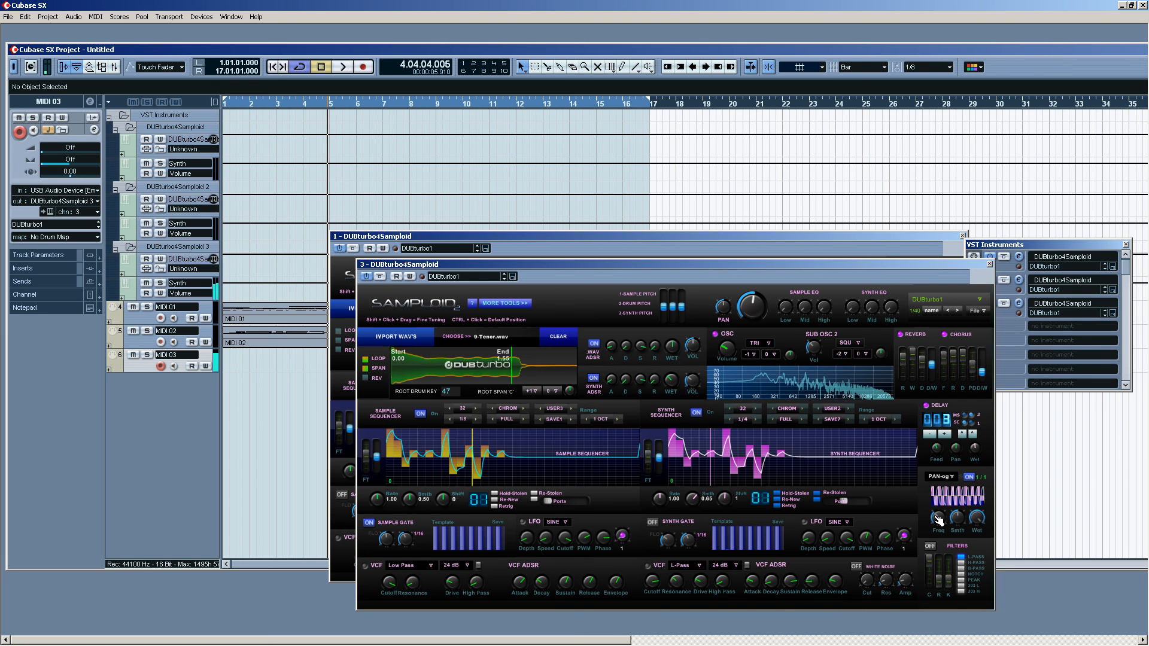
left_click(950, 476)
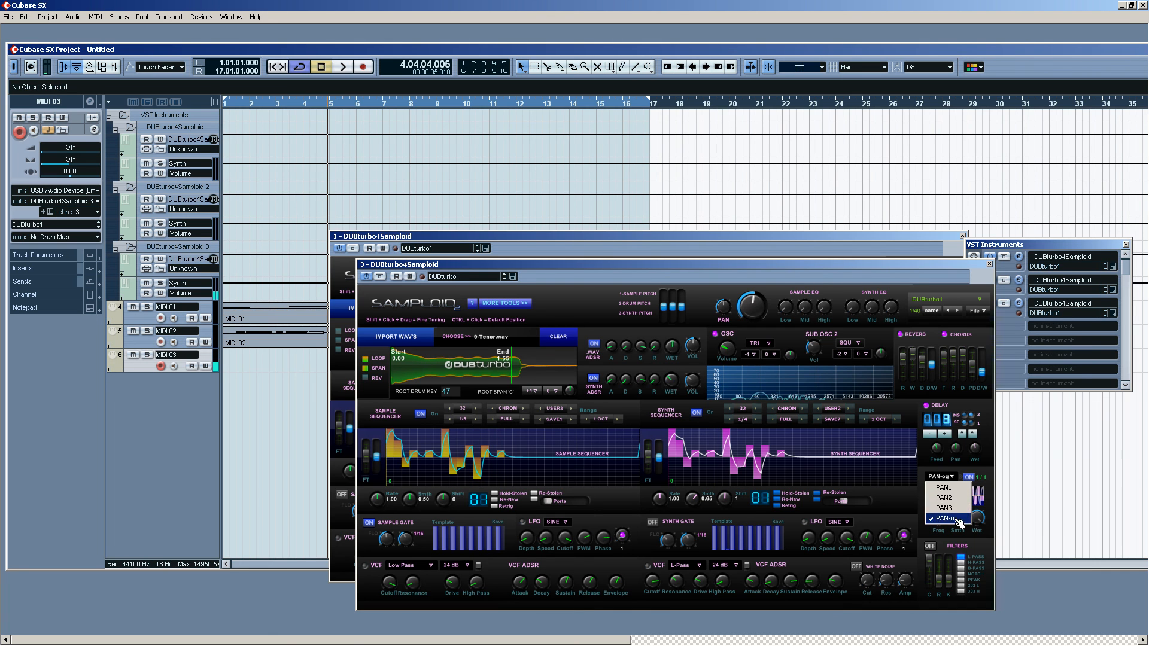
left_click(960, 489)
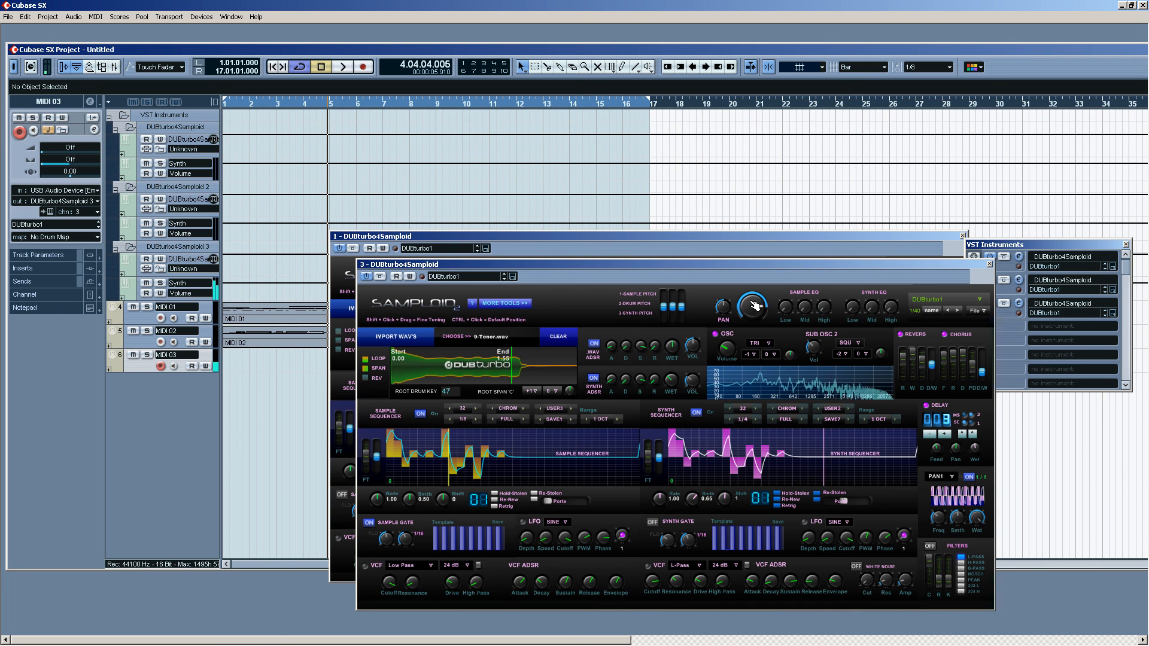
- Record a part on the MIDI 03 track and play the arrangement from bar 1
key("space")
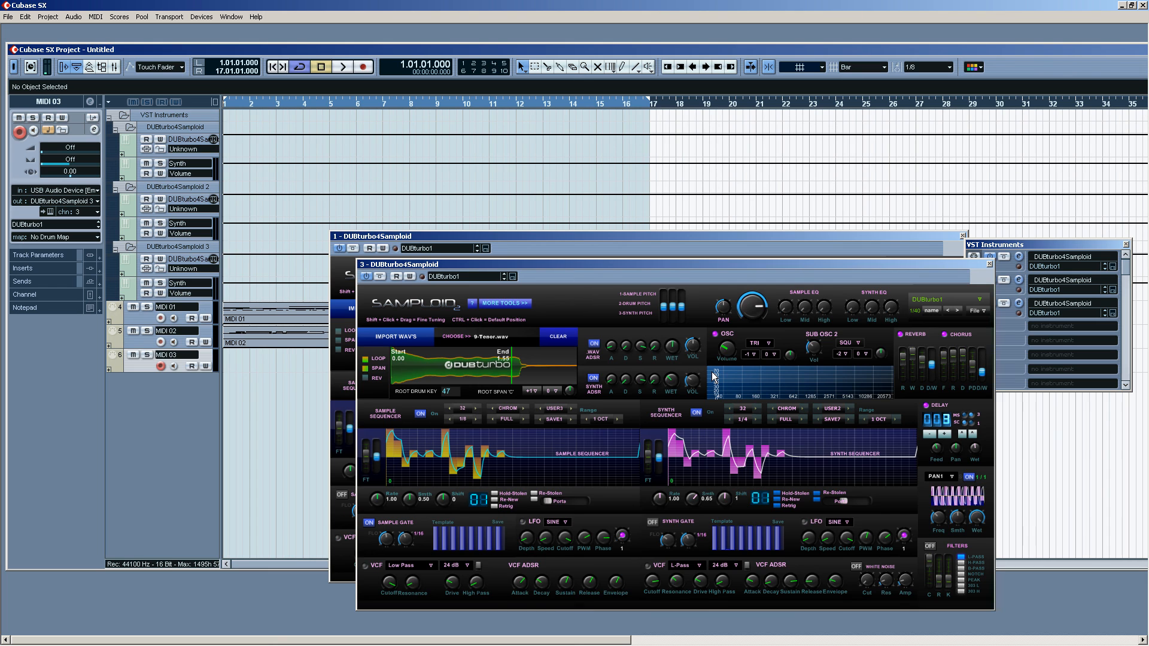
key("space")
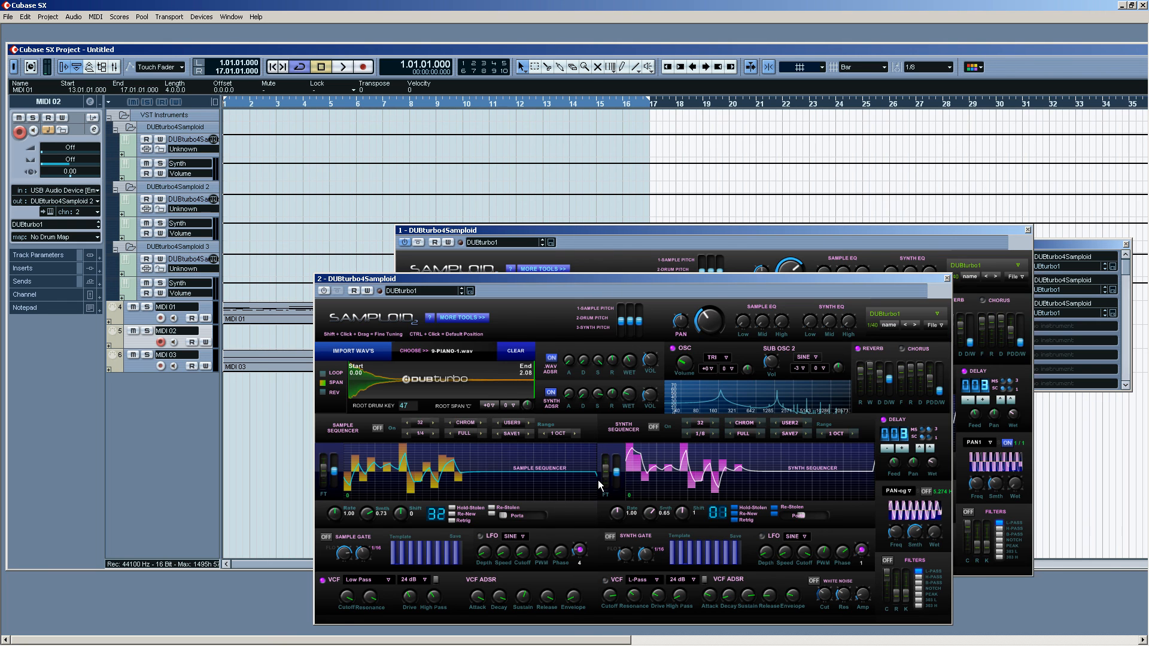
left_click(850, 232)
key("space")
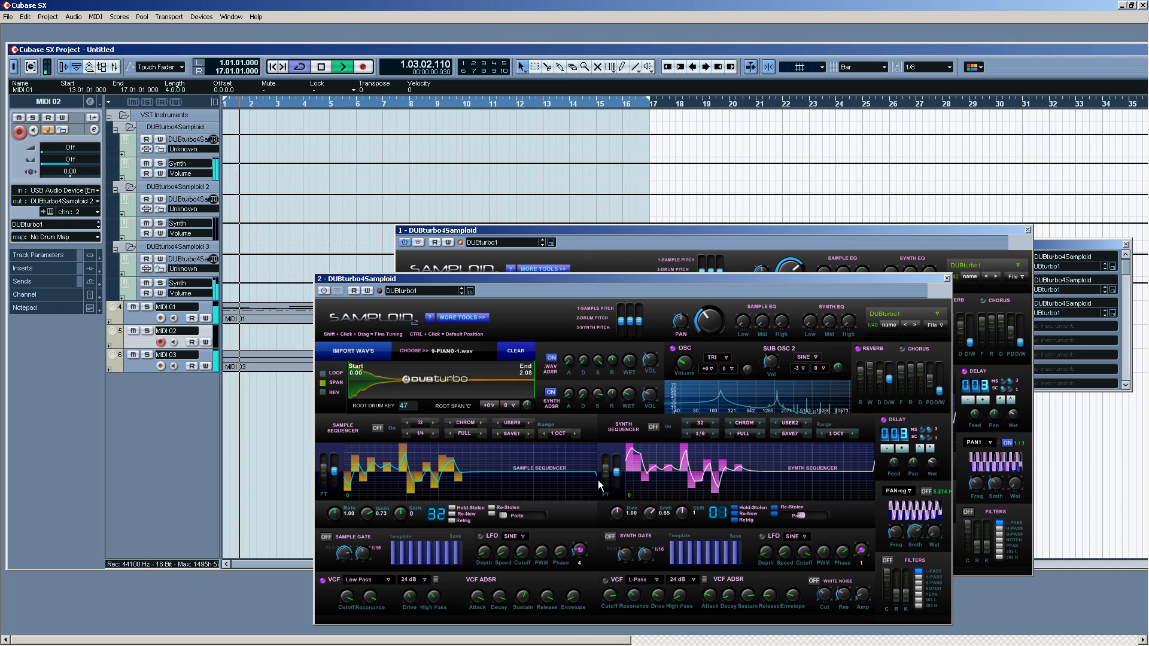